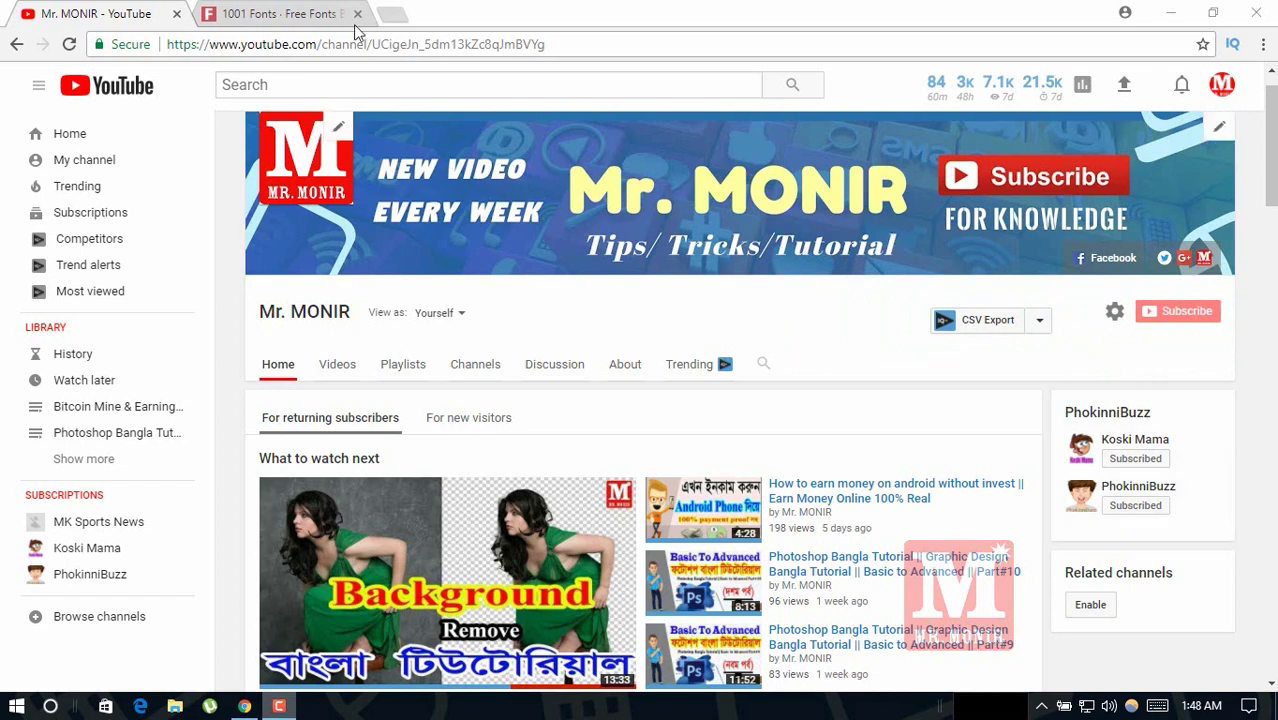
- On 1001 Fonts, set the custom preview text to MR
left_click(248, 10)
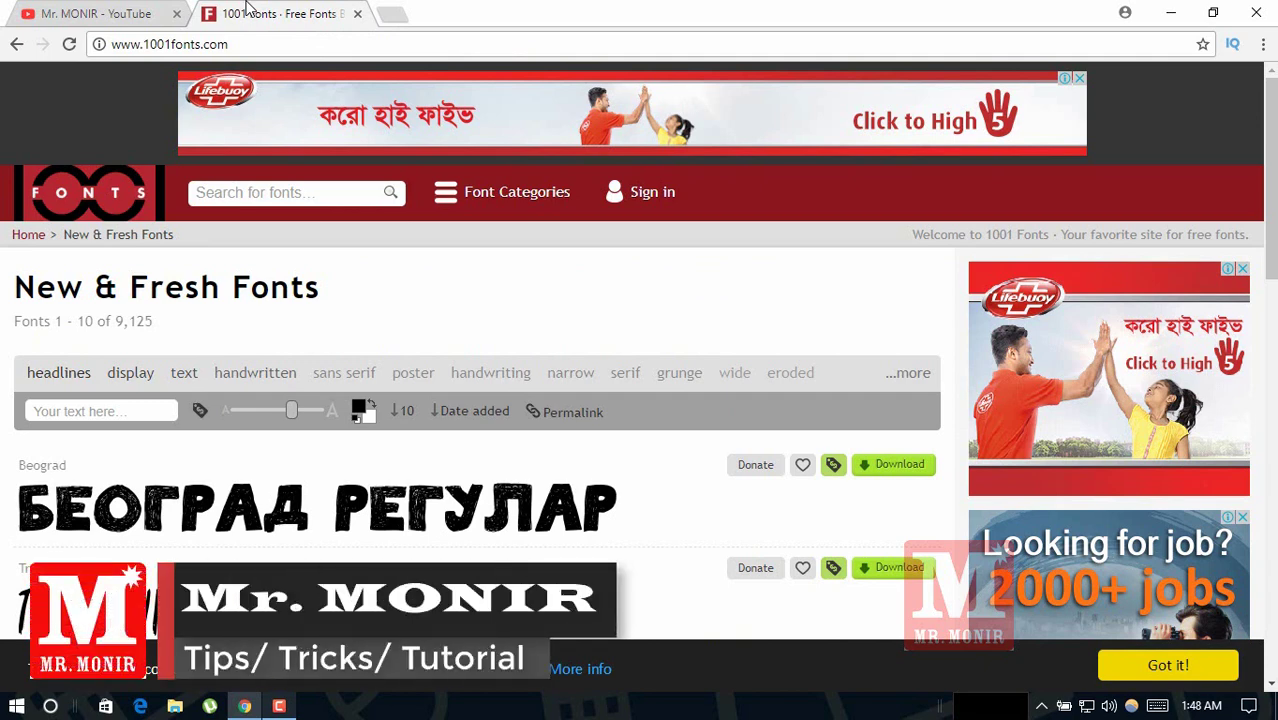
left_click(236, 197)
left_click(118, 410)
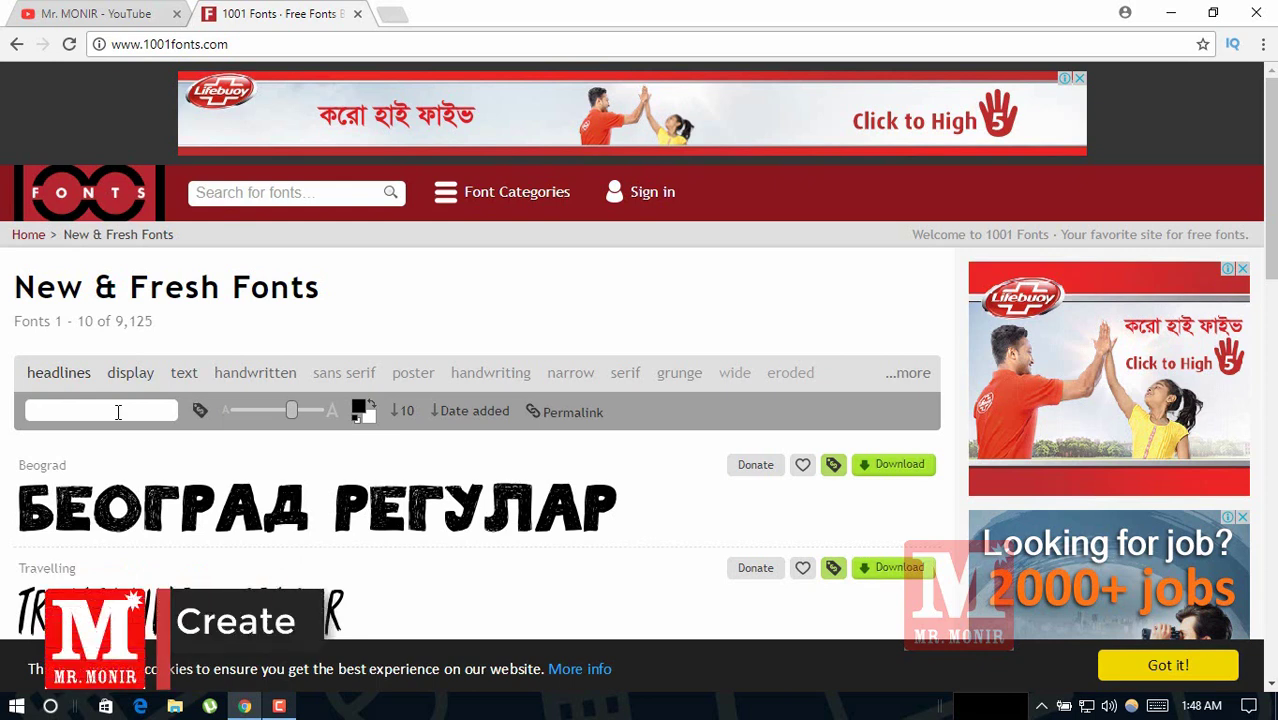
type("MR")
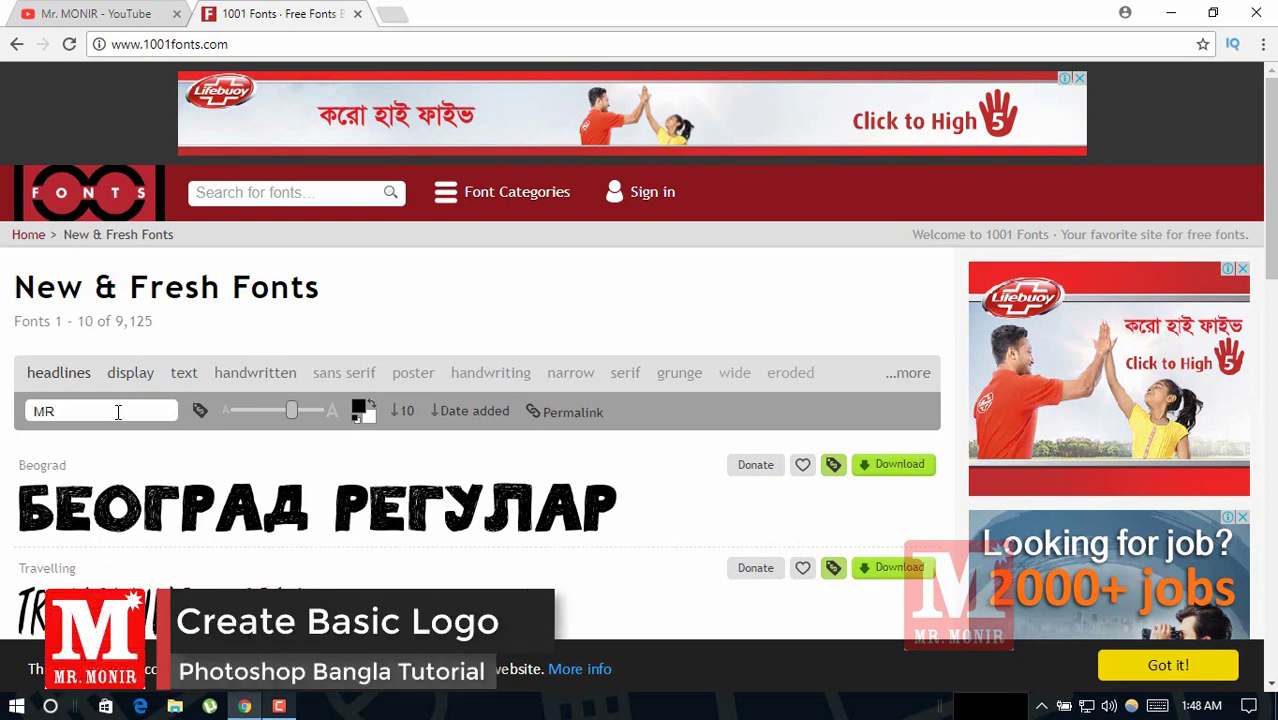
key("Return")
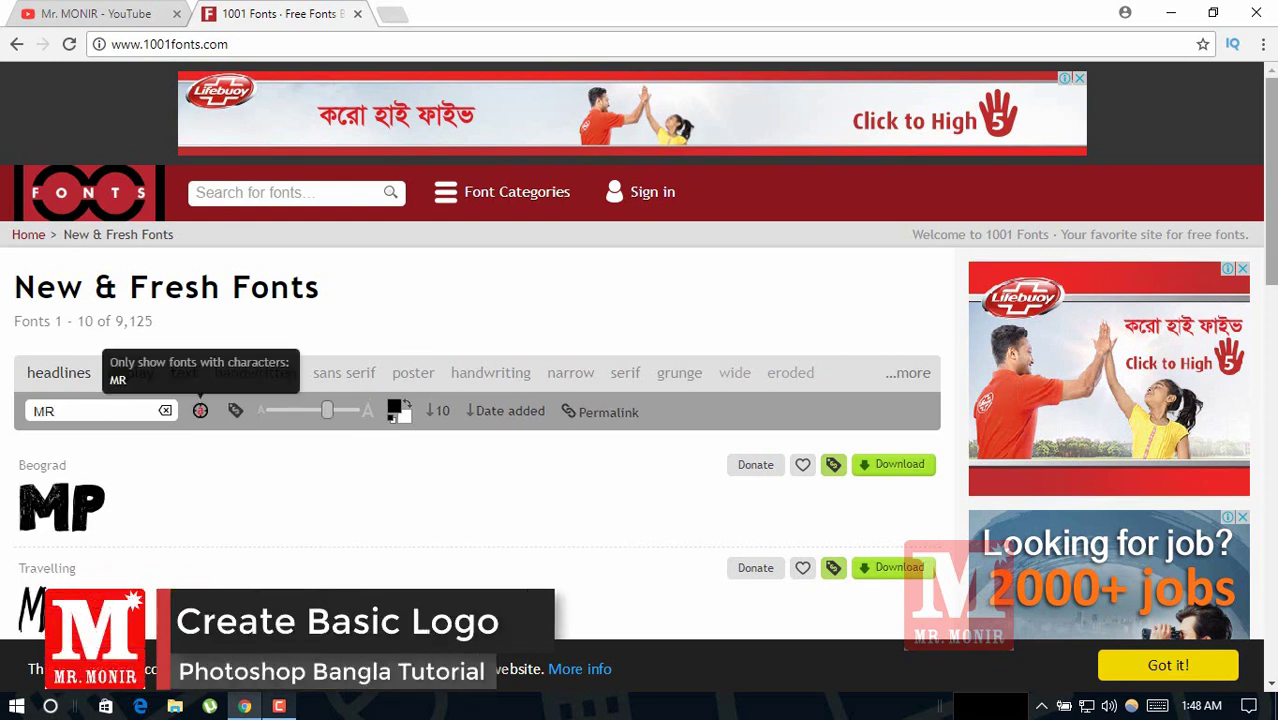
- Scroll down the page and filter the list by the narrow tag
scroll(640, 400, "down", 2)
scroll(640, 400, "down", 1)
scroll(640, 400, "down", 1)
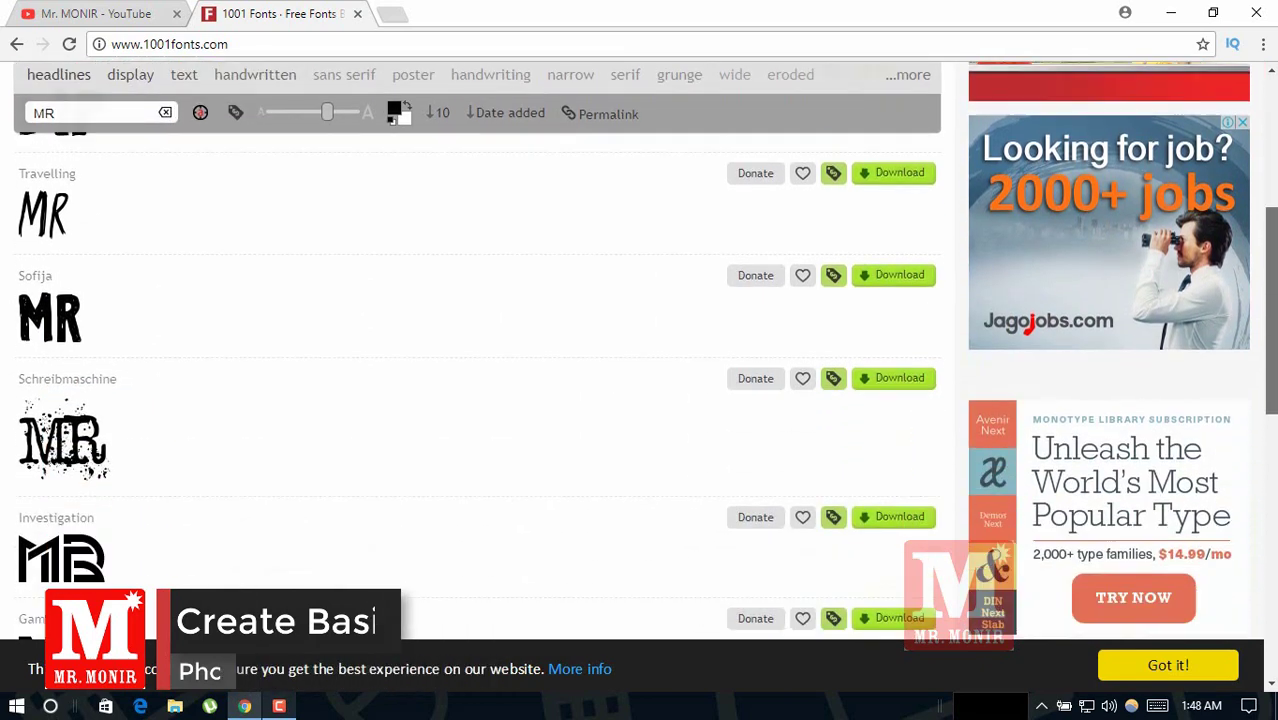
scroll(640, 400, "down", 1)
scroll(640, 400, "down", 1)
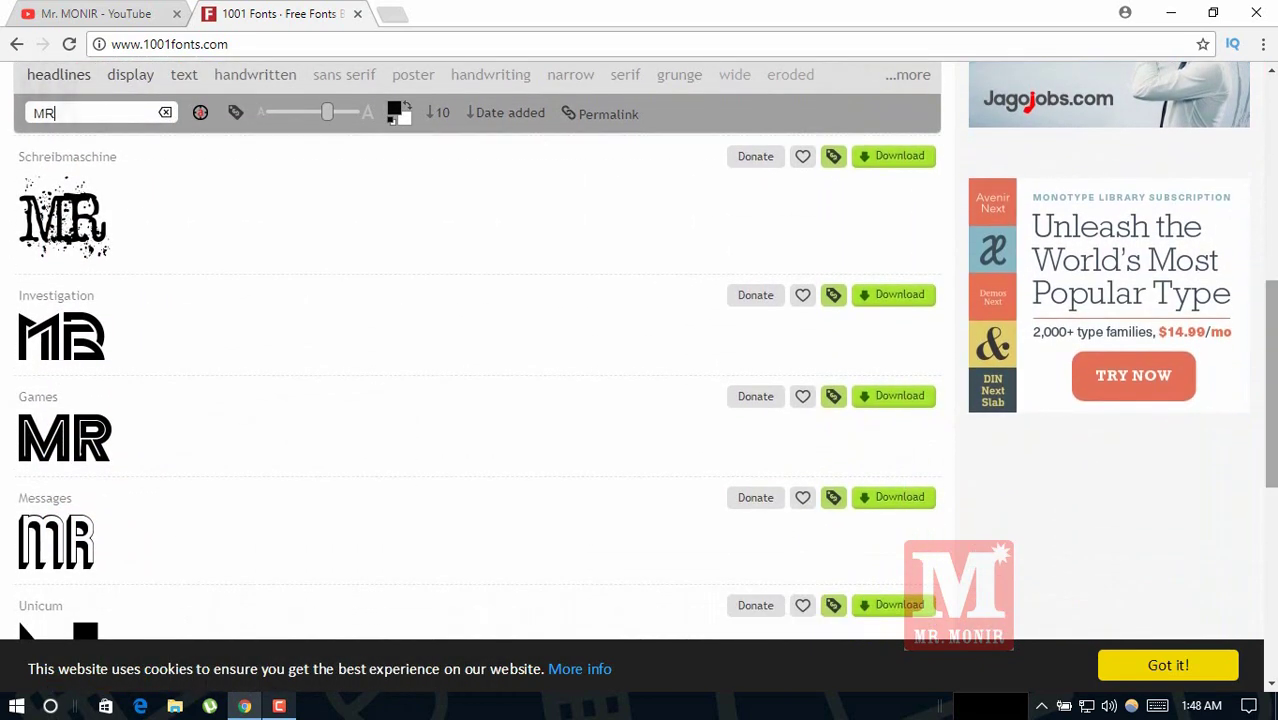
scroll(640, 400, "down", 2)
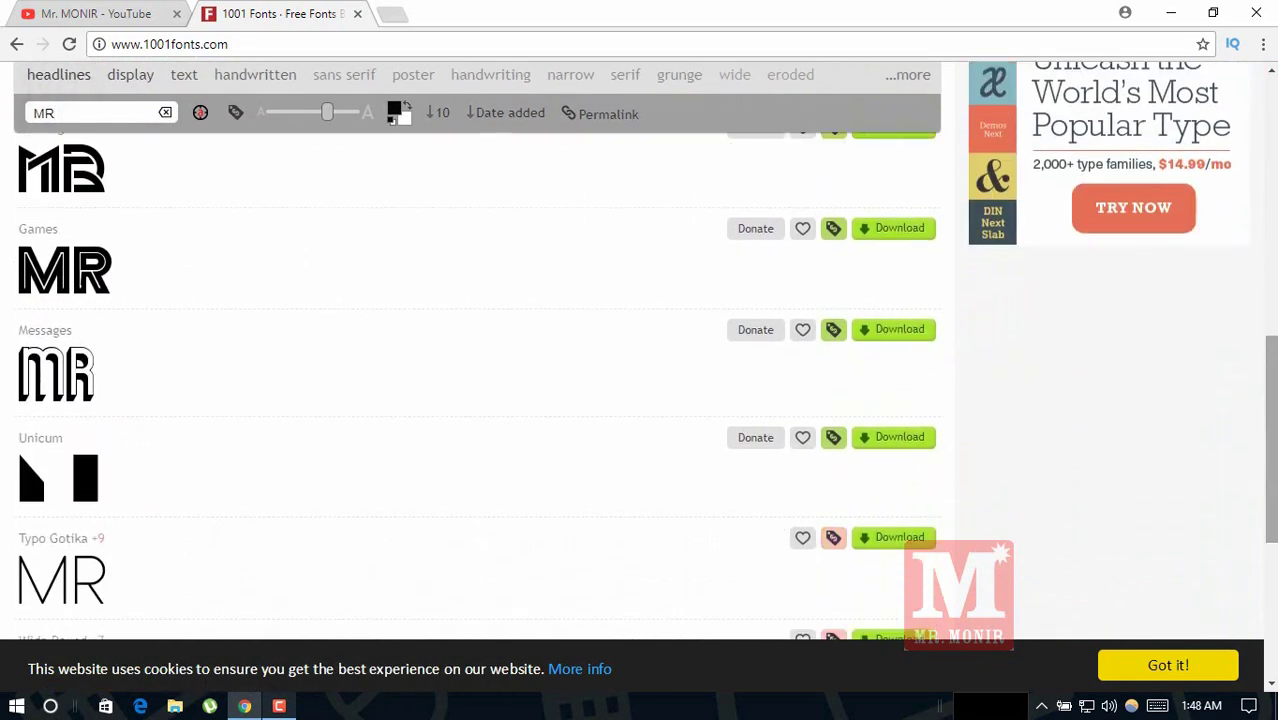
scroll(998, 505, "down", 3)
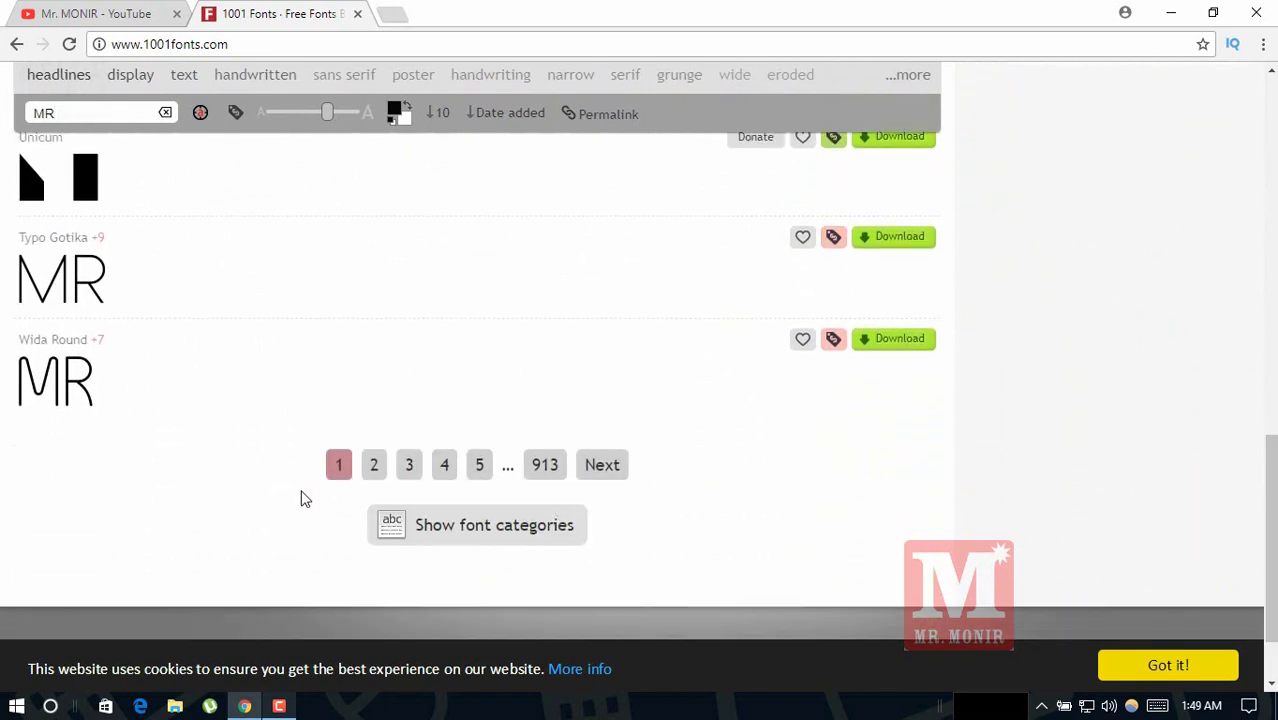
left_click_drag(1270, 450, 1270, 115)
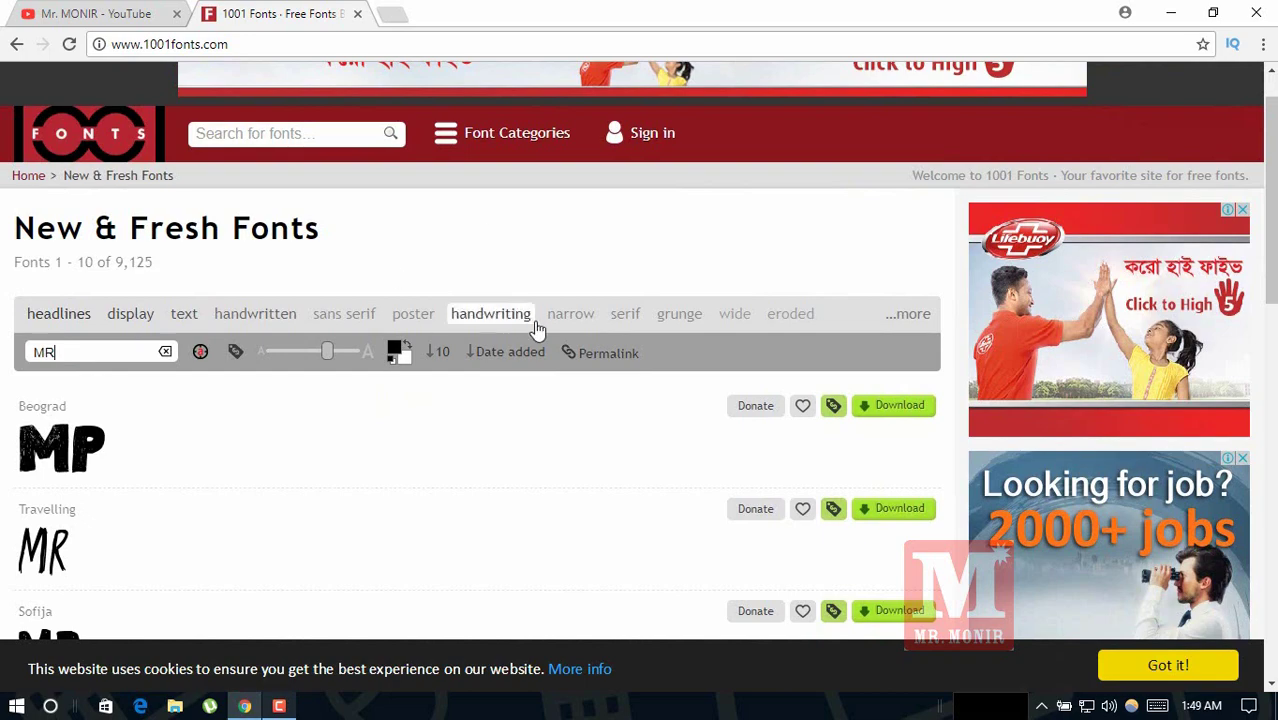
left_click(571, 318)
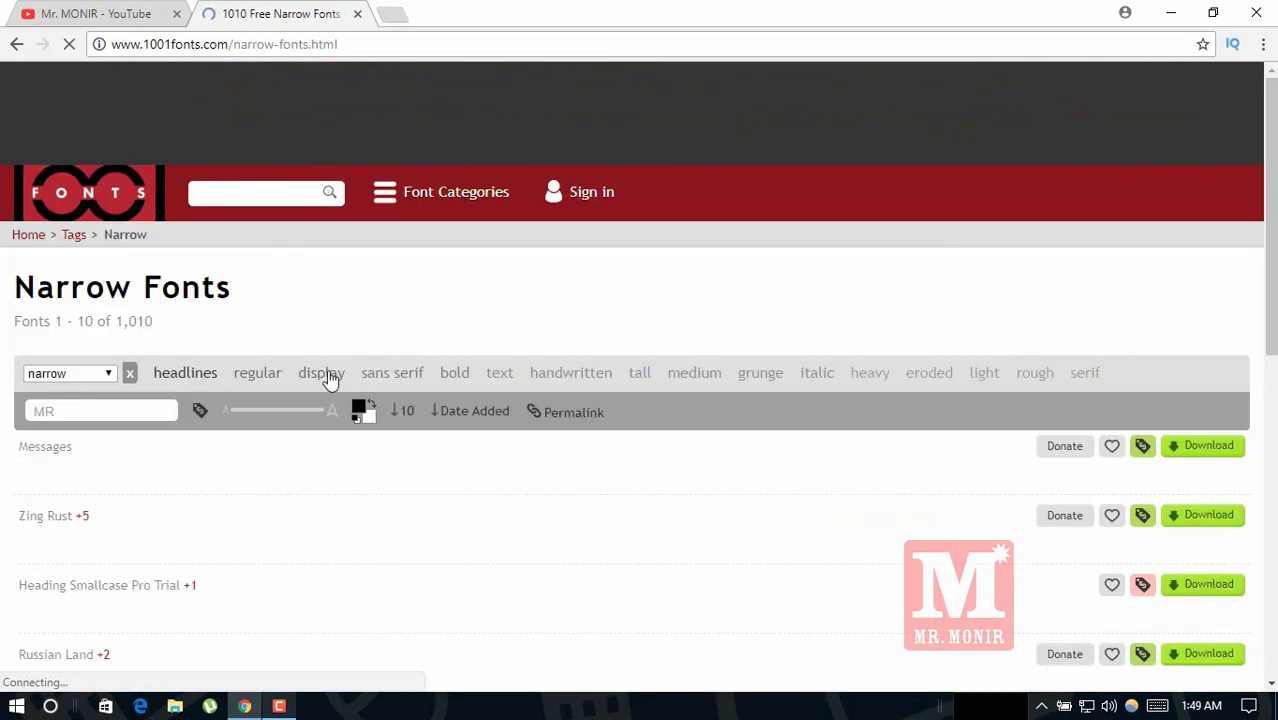
- Browse the Narrow Fonts results previewing MR
scroll(775, 376, "down", 3)
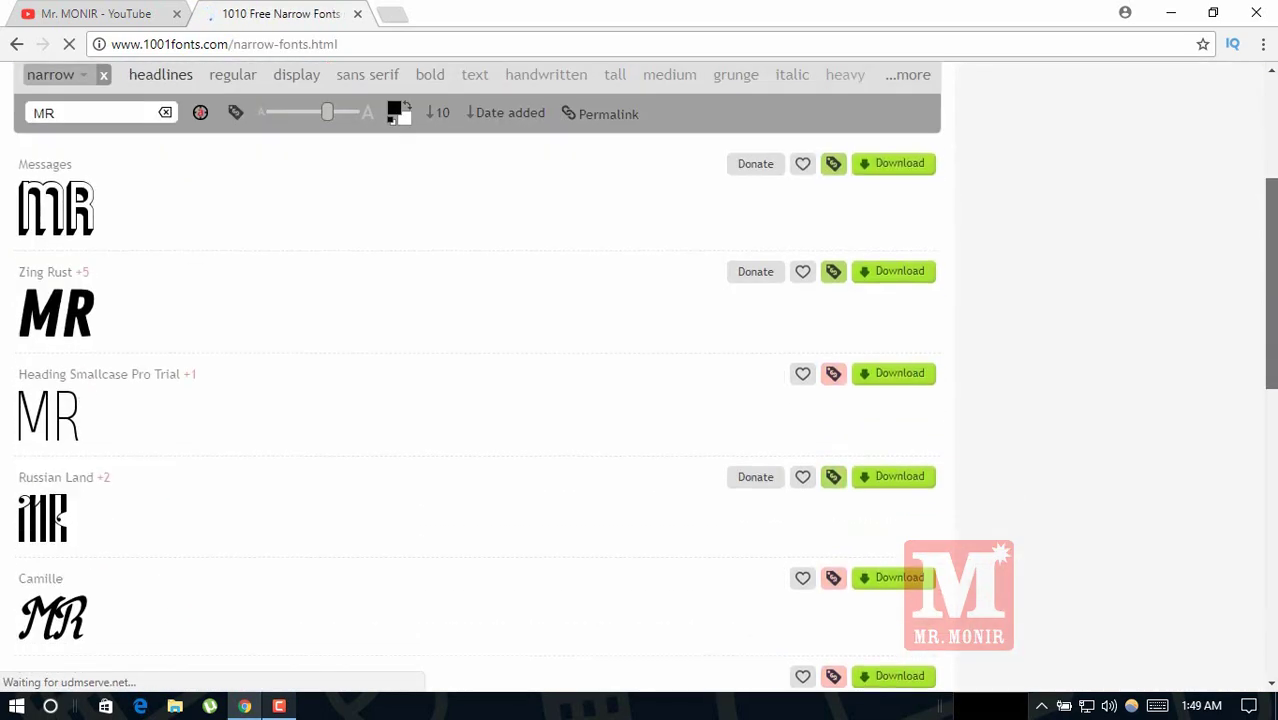
scroll(775, 376, "down", 2)
scroll(775, 376, "down", 3)
scroll(775, 376, "down", 2)
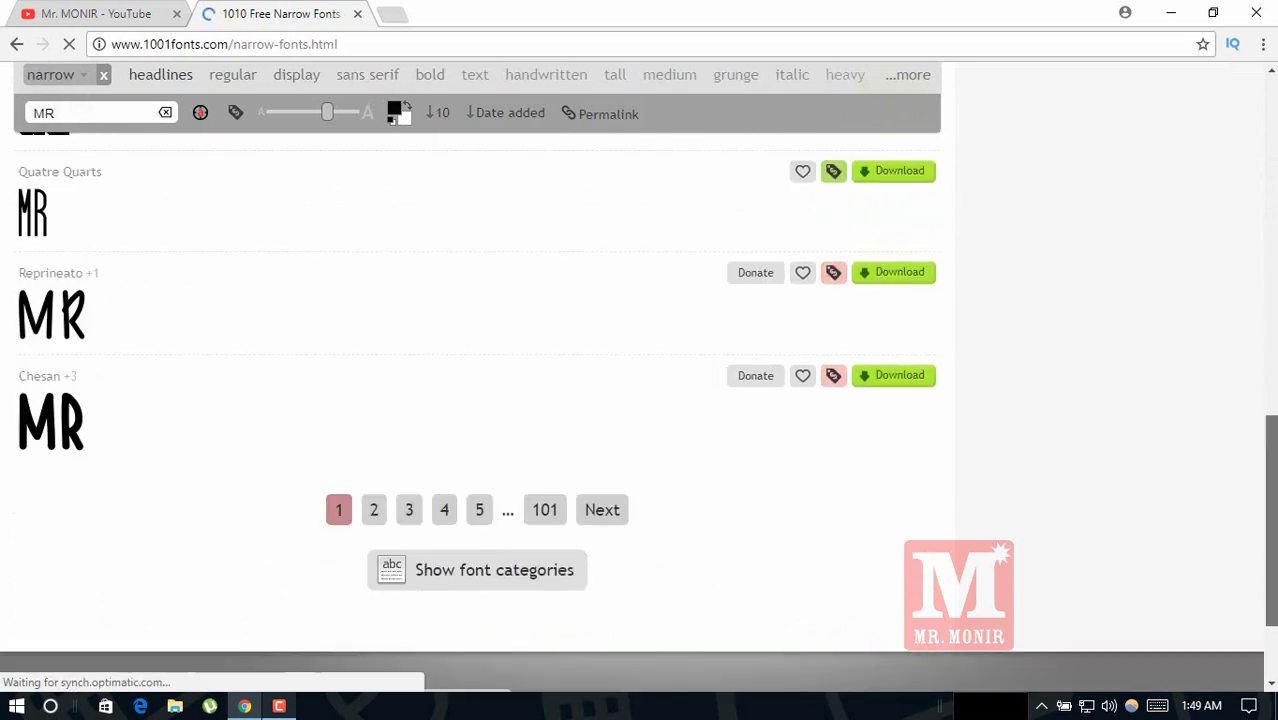
scroll(640, 376, "down", 1)
scroll(640, 376, "up", 8)
scroll(640, 376, "up", 3)
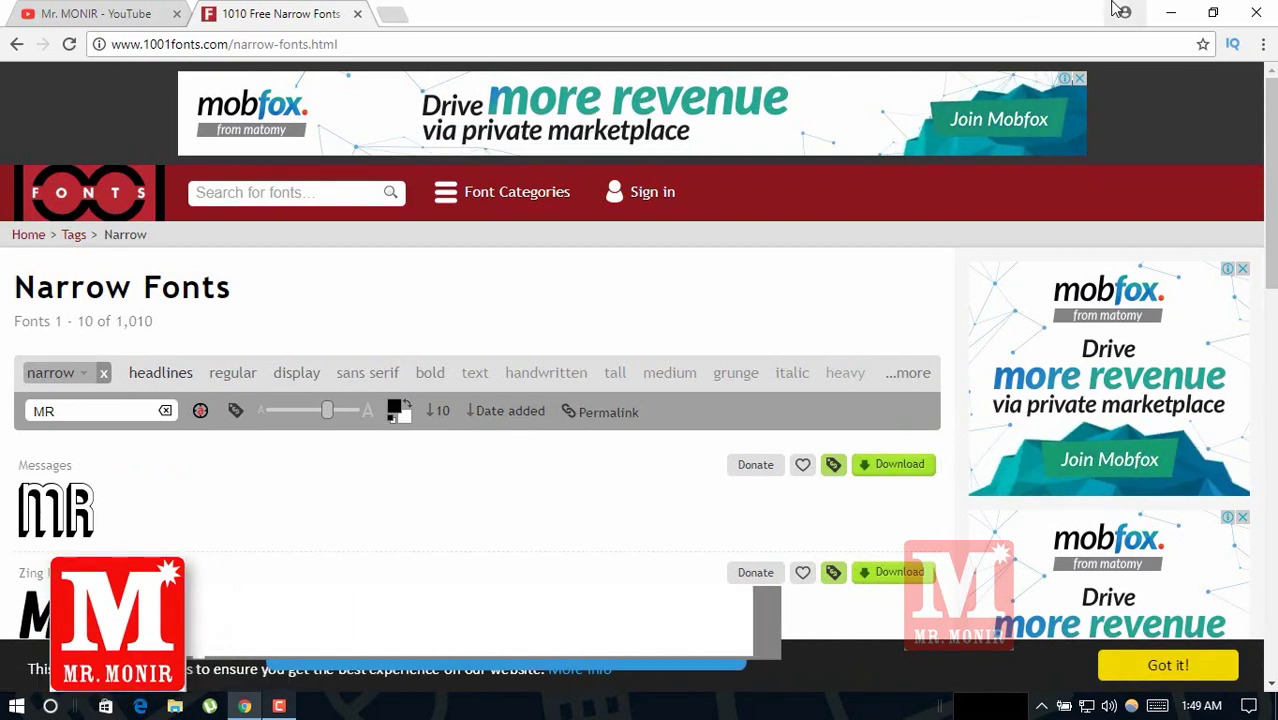
- Install the Plaster-Regular font file from the desktop, then return to the browser
left_click(1168, 10)
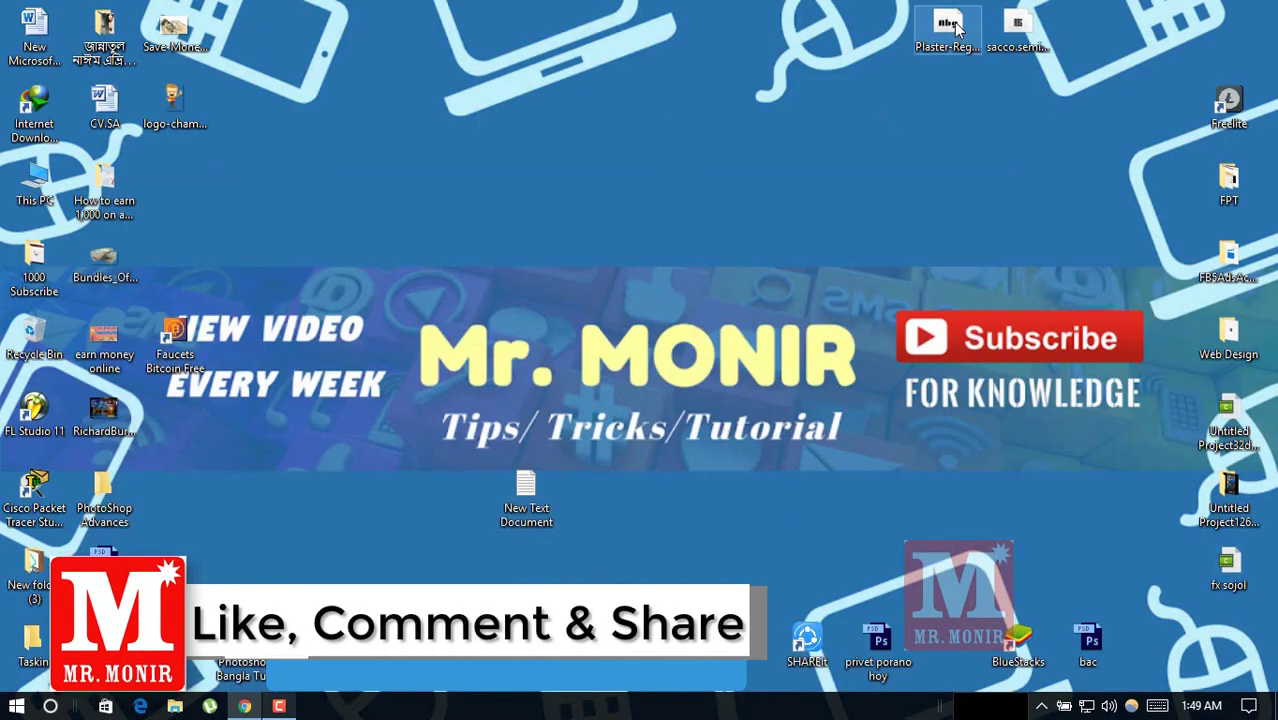
left_click(924, 40)
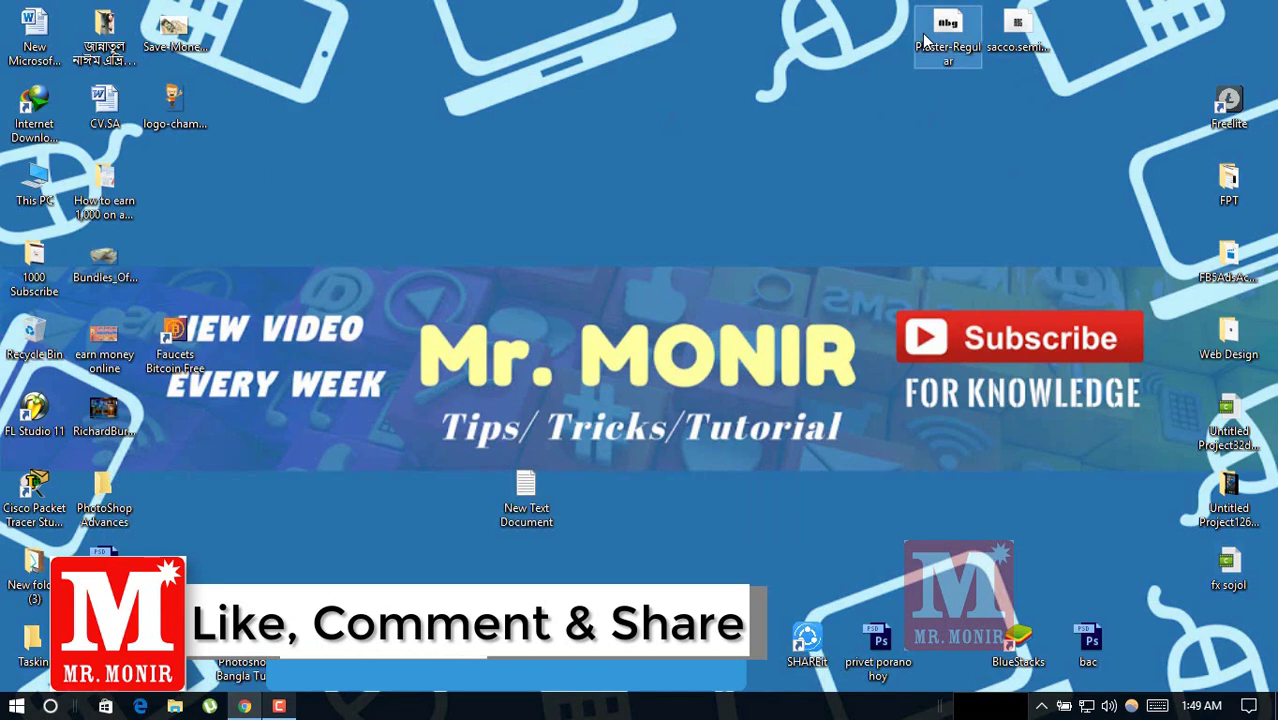
double_click(924, 40)
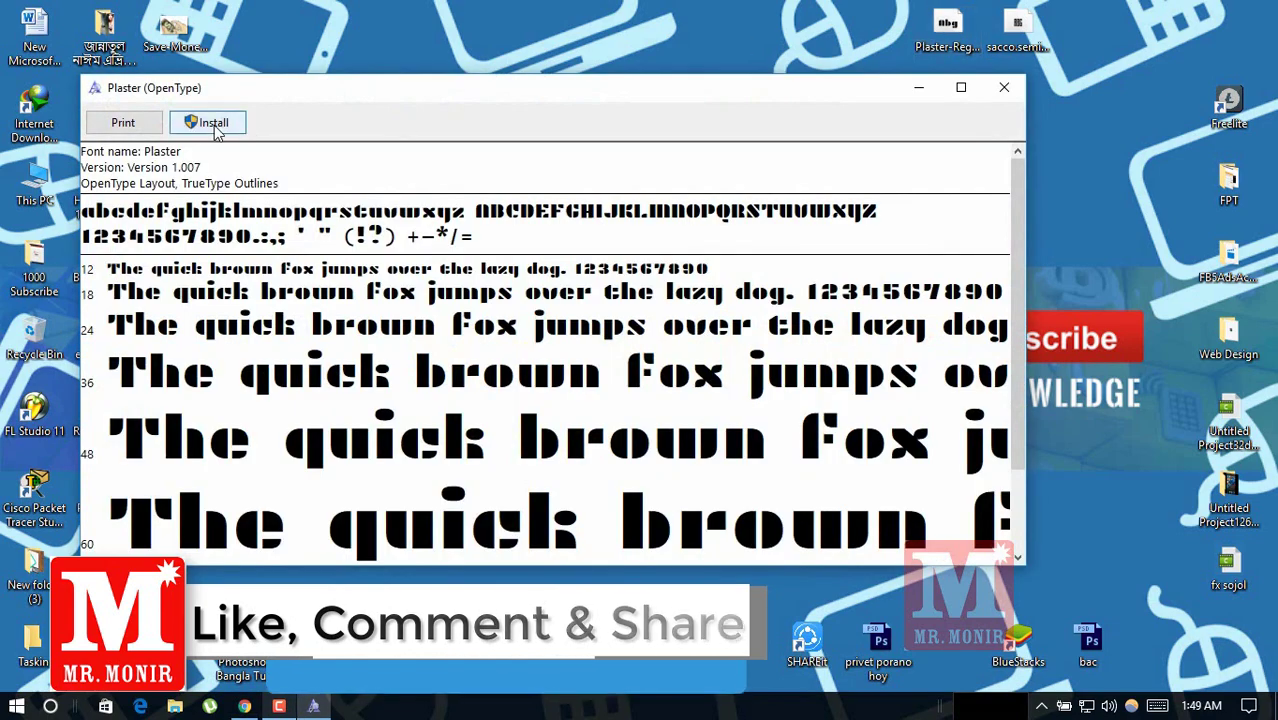
left_click(212, 123)
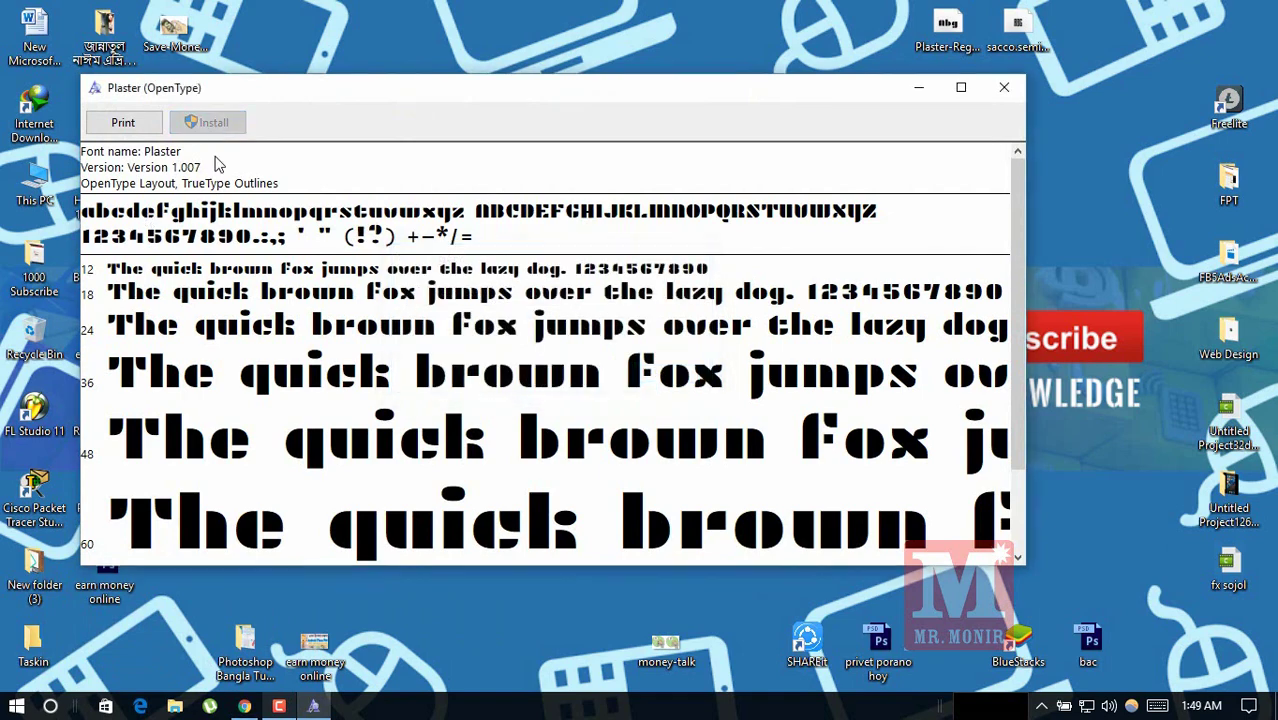
left_click(1005, 89)
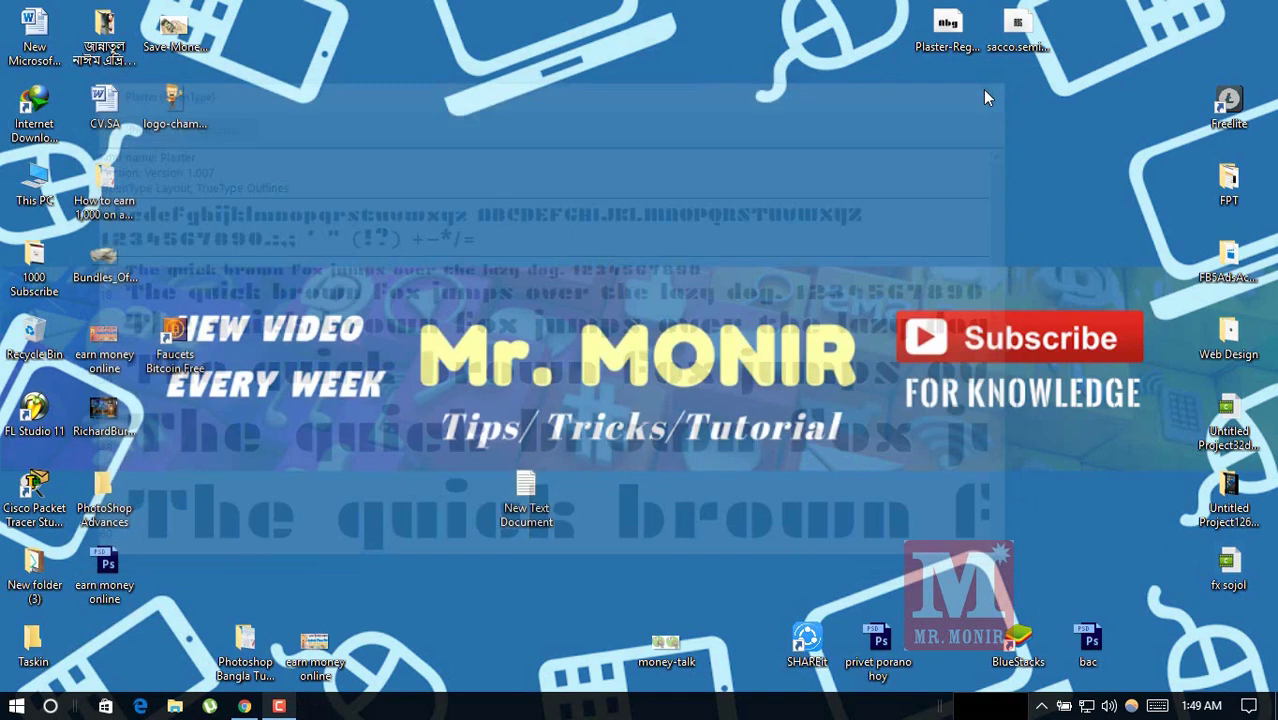
left_click(244, 708)
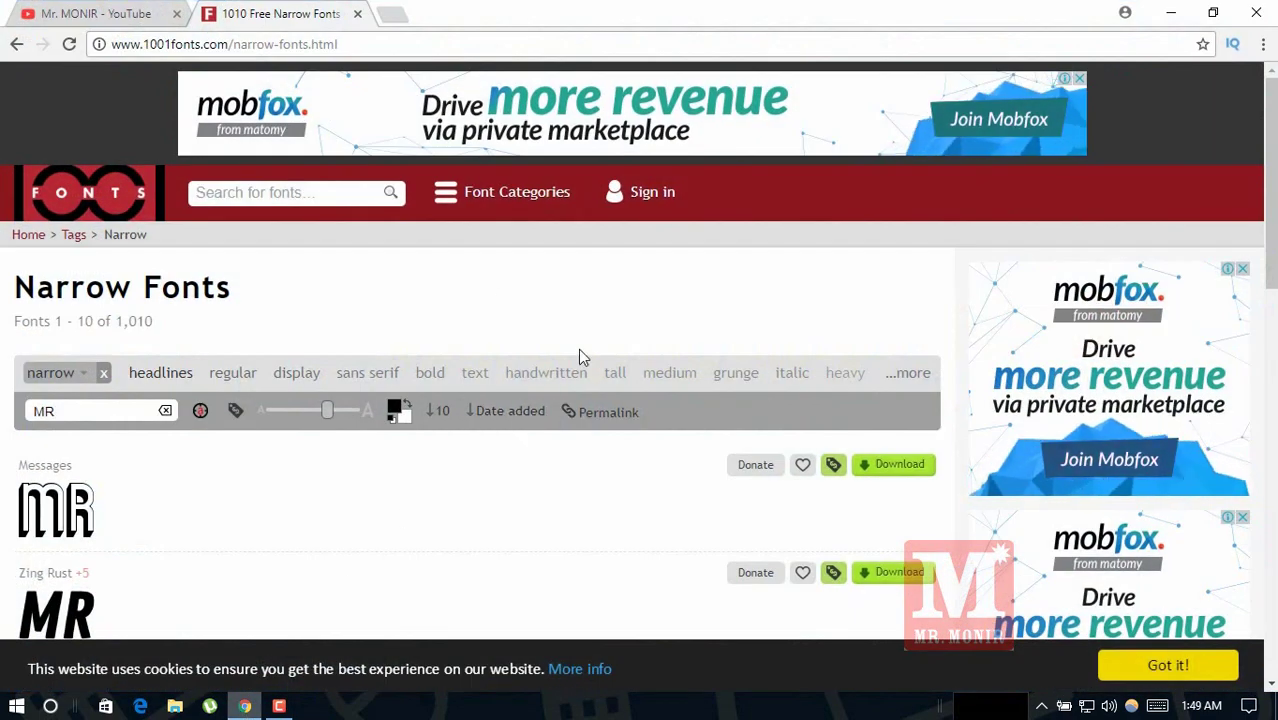
- Switch to the YouTube tab and launch Adobe Photoshop CS6 from the Start menu
left_click(100, 12)
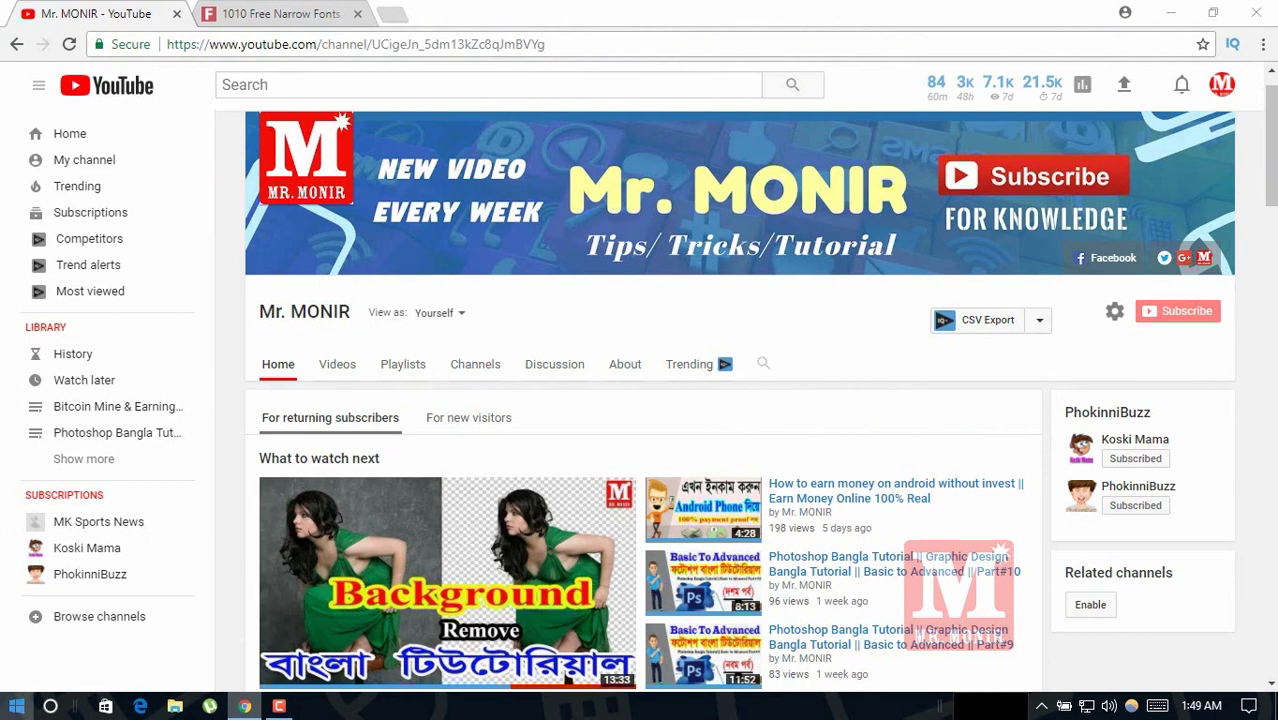
left_click(16, 706)
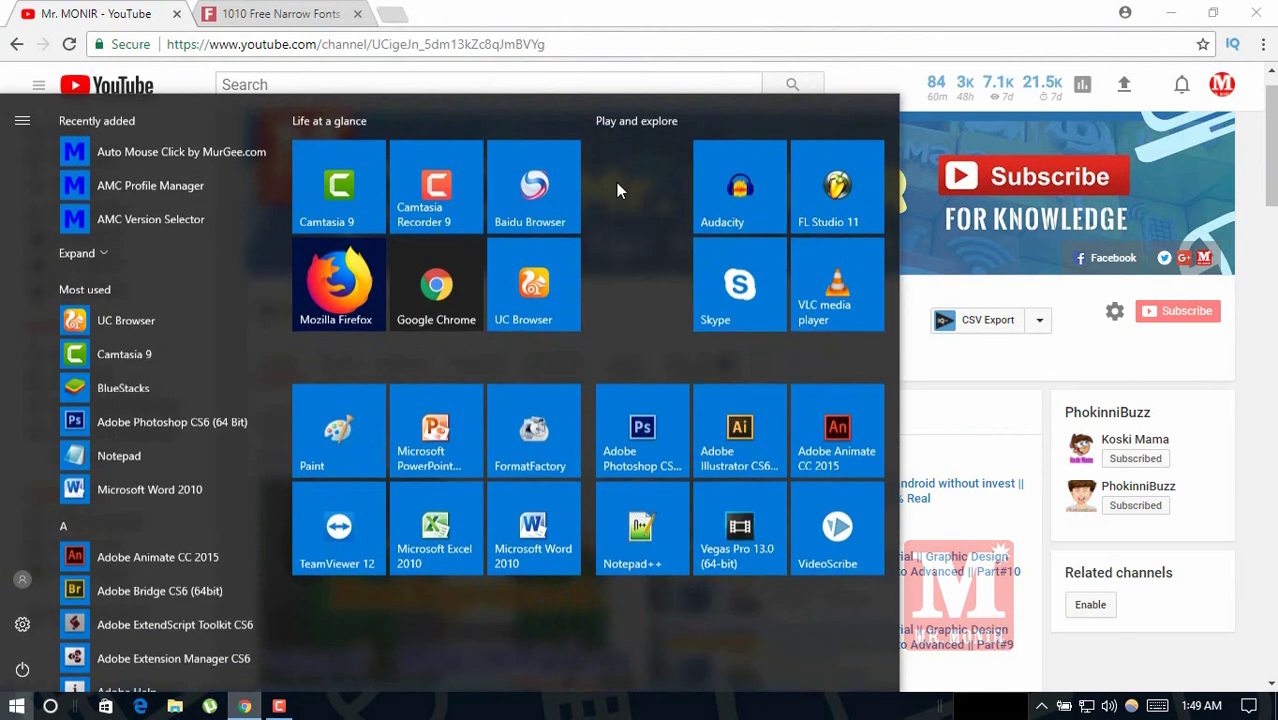
left_click(645, 425)
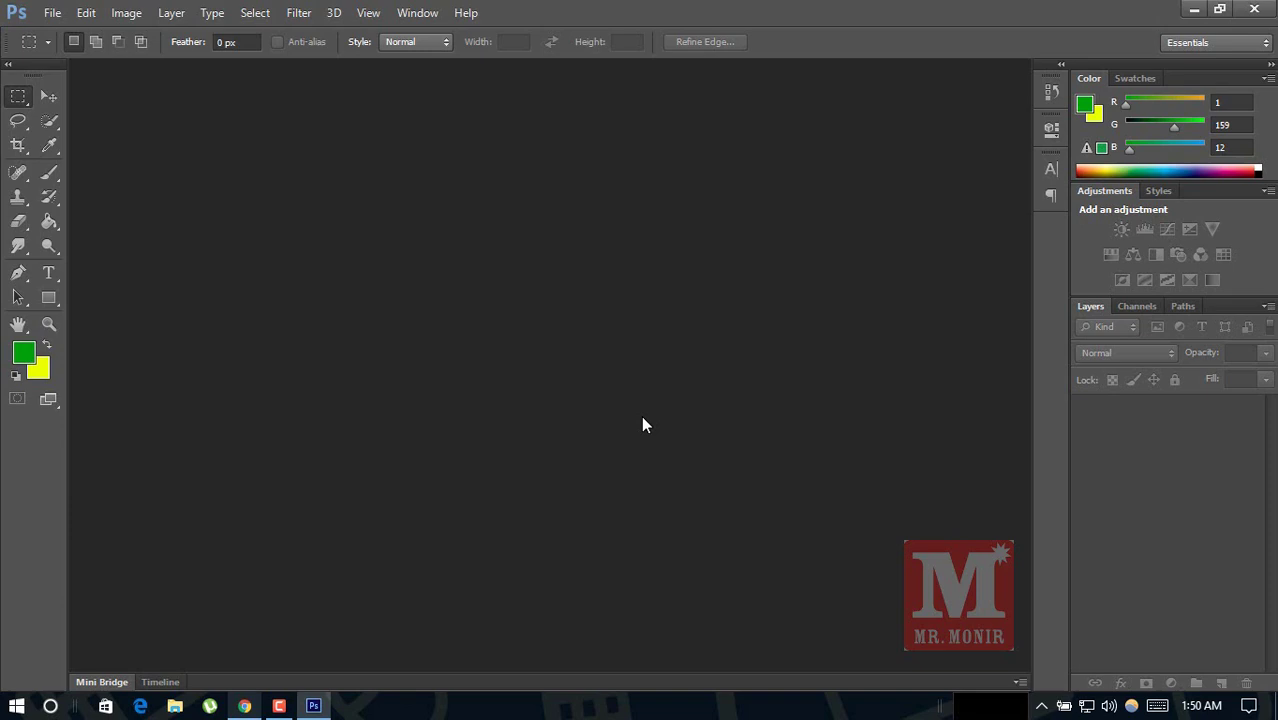
- Start a new document with width and height of 1000 pixels
left_click(62, 9)
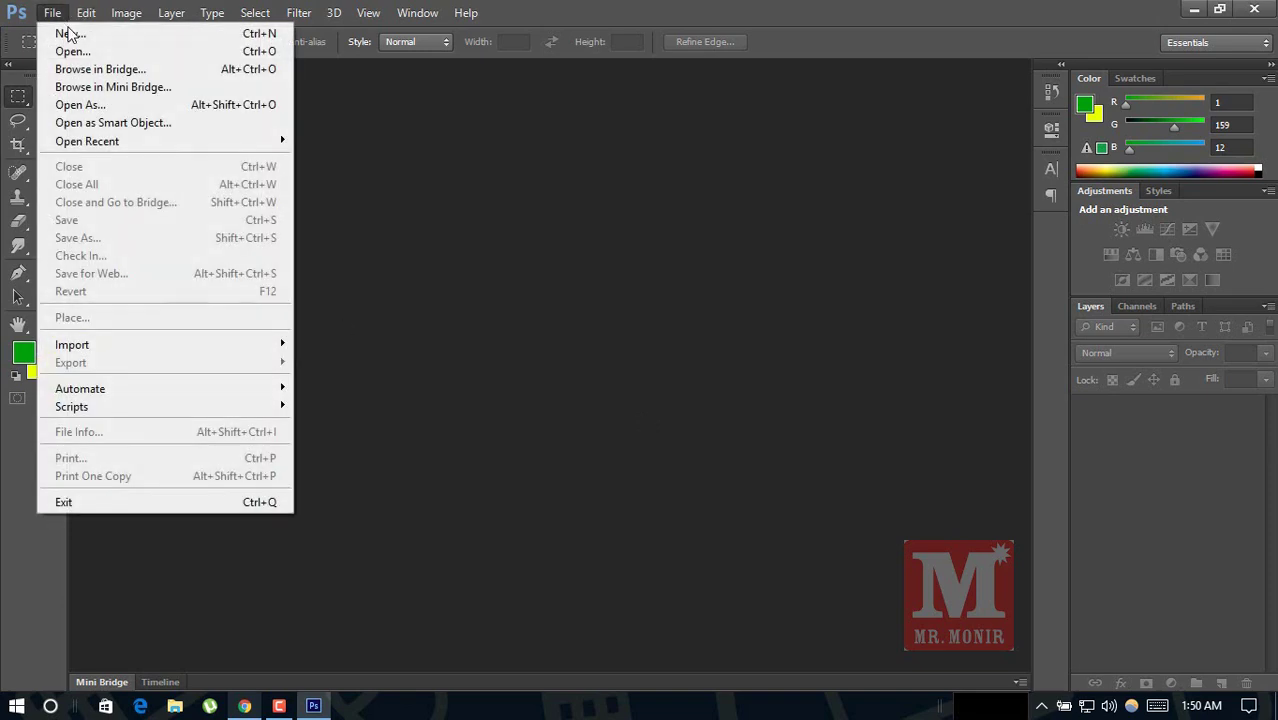
left_click(69, 34)
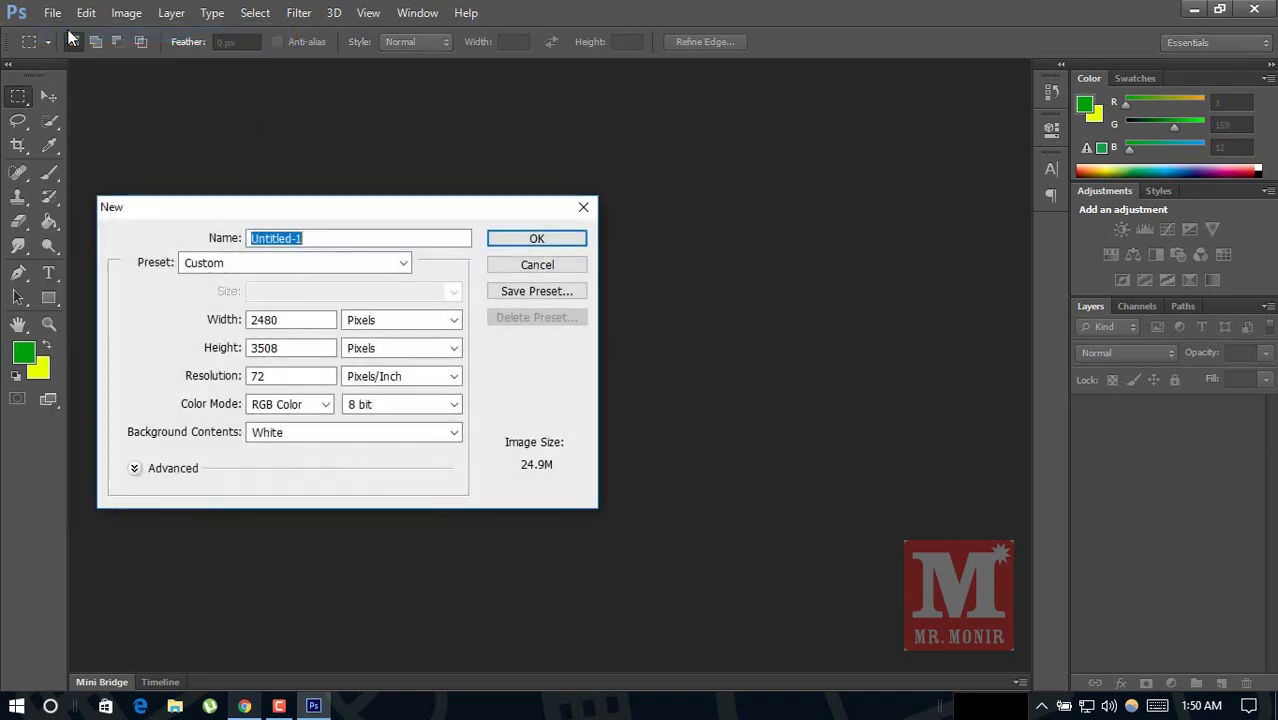
left_click_drag(474, 212, 686, 177)
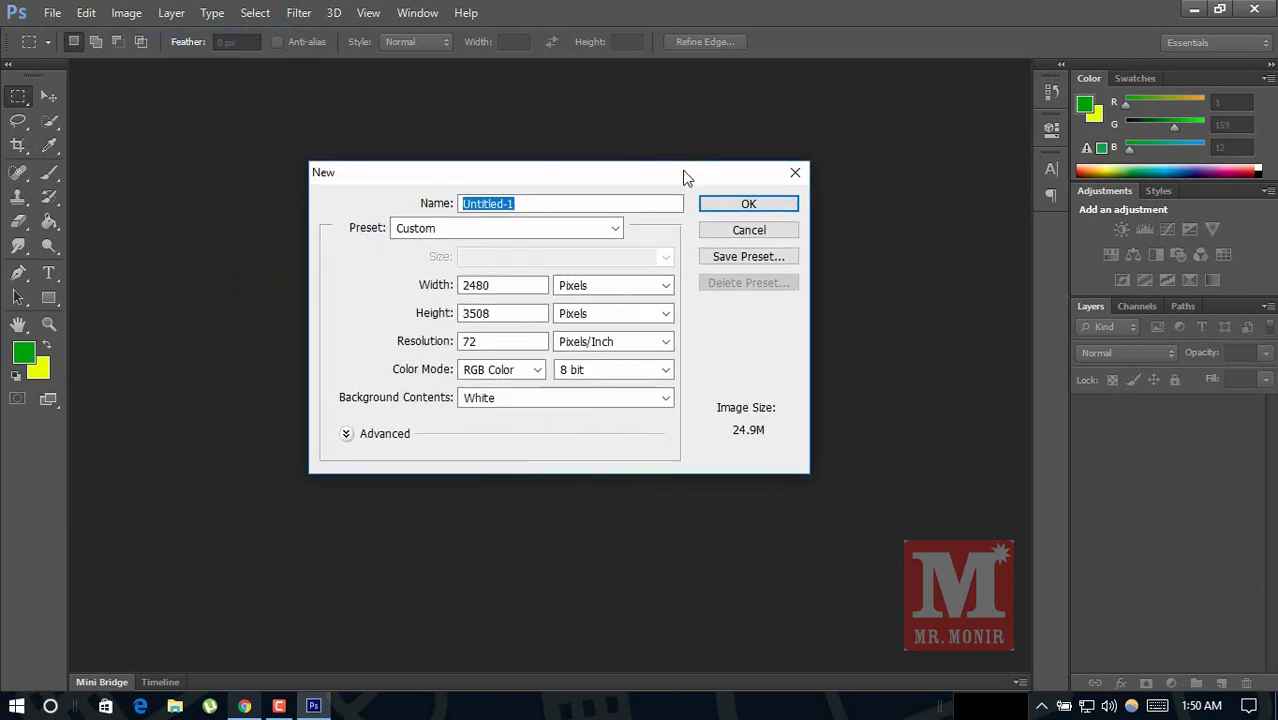
double_click(497, 284)
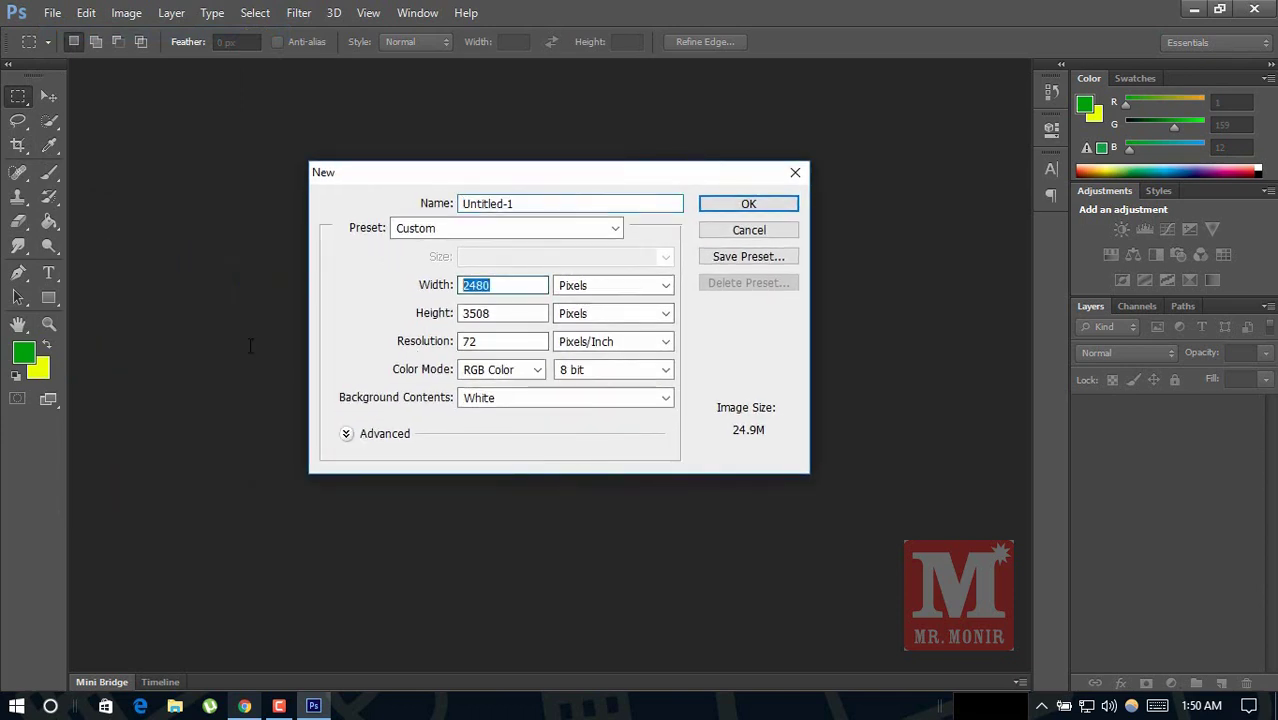
type("1000")
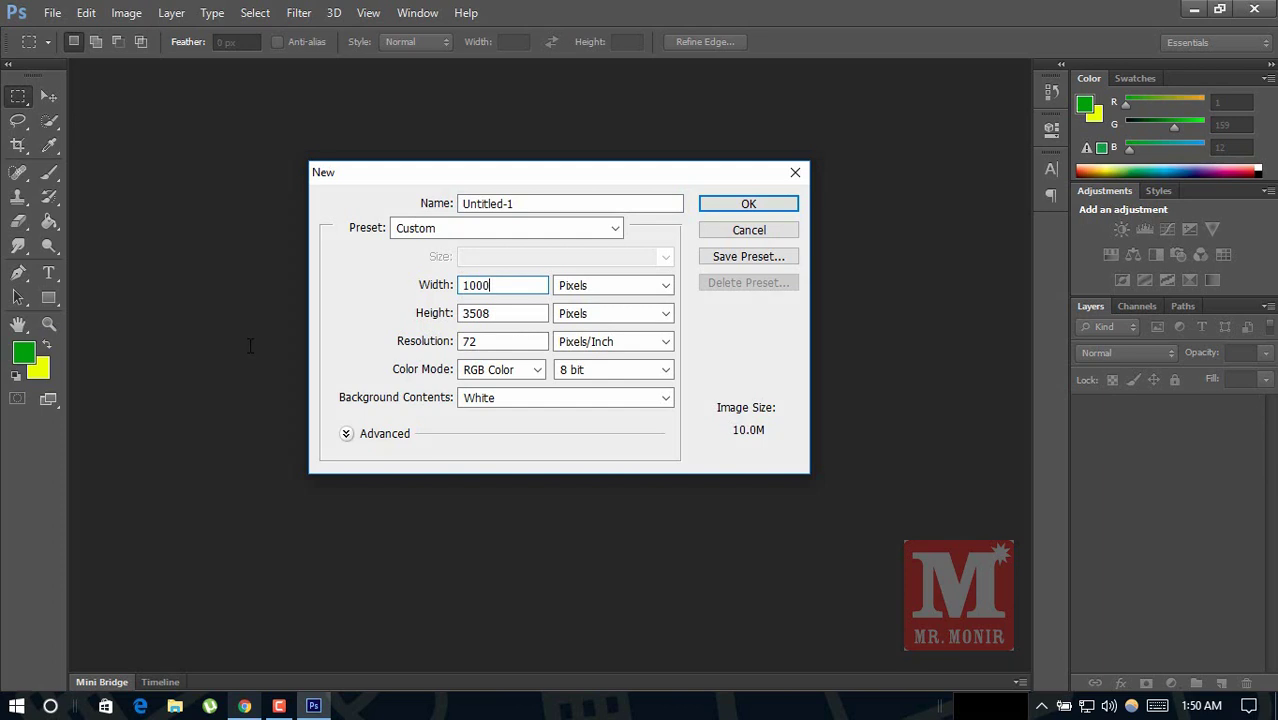
key("Tab")
key("Tab")
type("1")
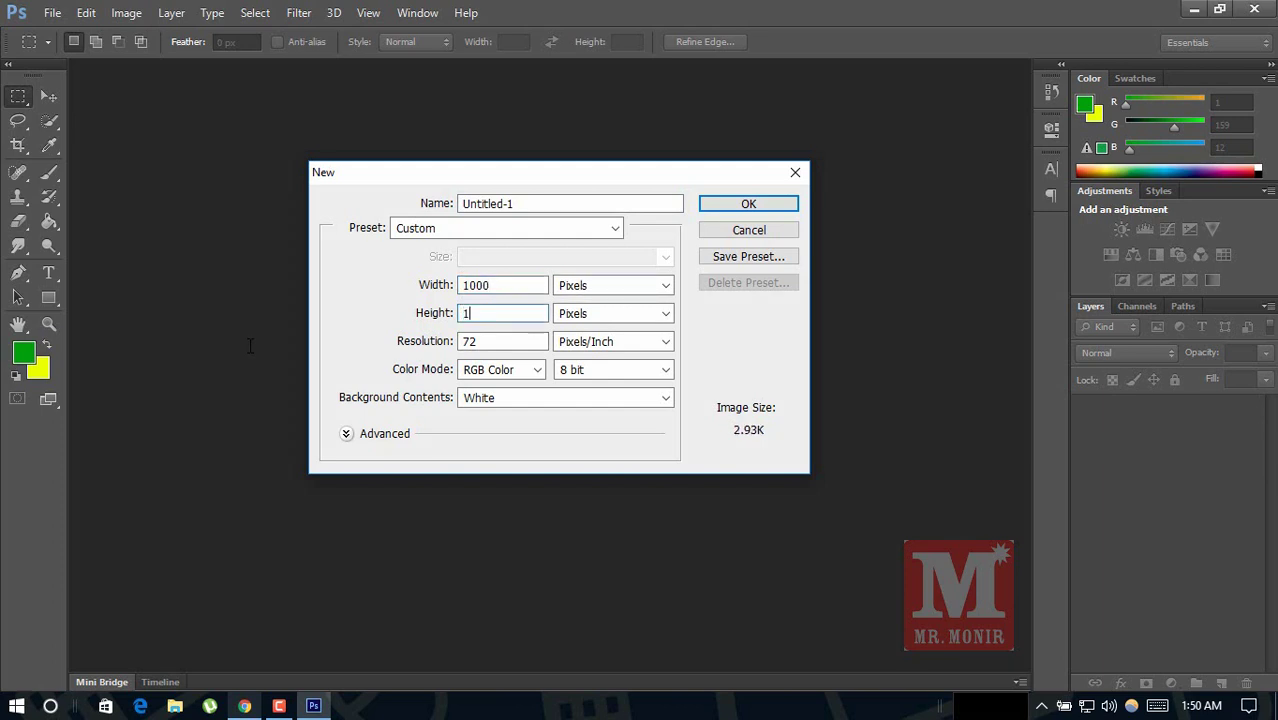
type("-0")
key("BackSpace")
key("BackSpace")
type("00")
type("0")
- Name the new document Mr Logo and create it
double_click(519, 203)
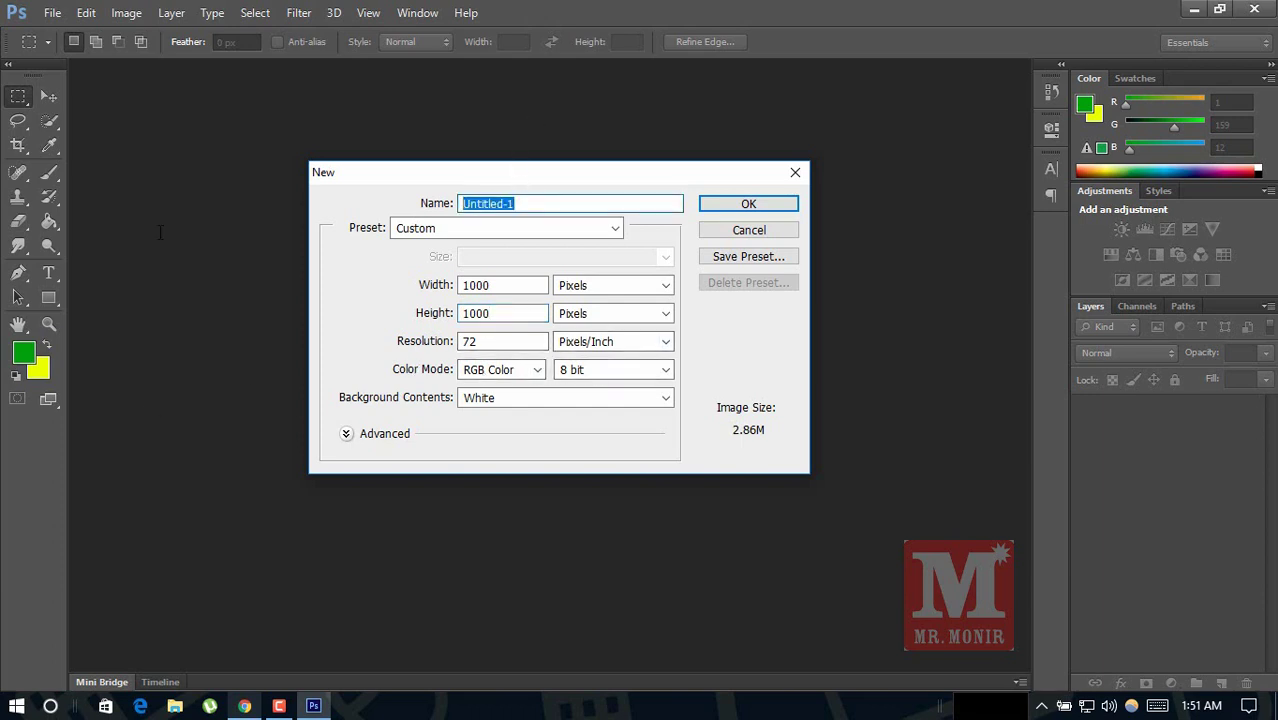
type("L")
key("BackSpace")
type("Mr")
type(" Logo")
left_click(760, 207)
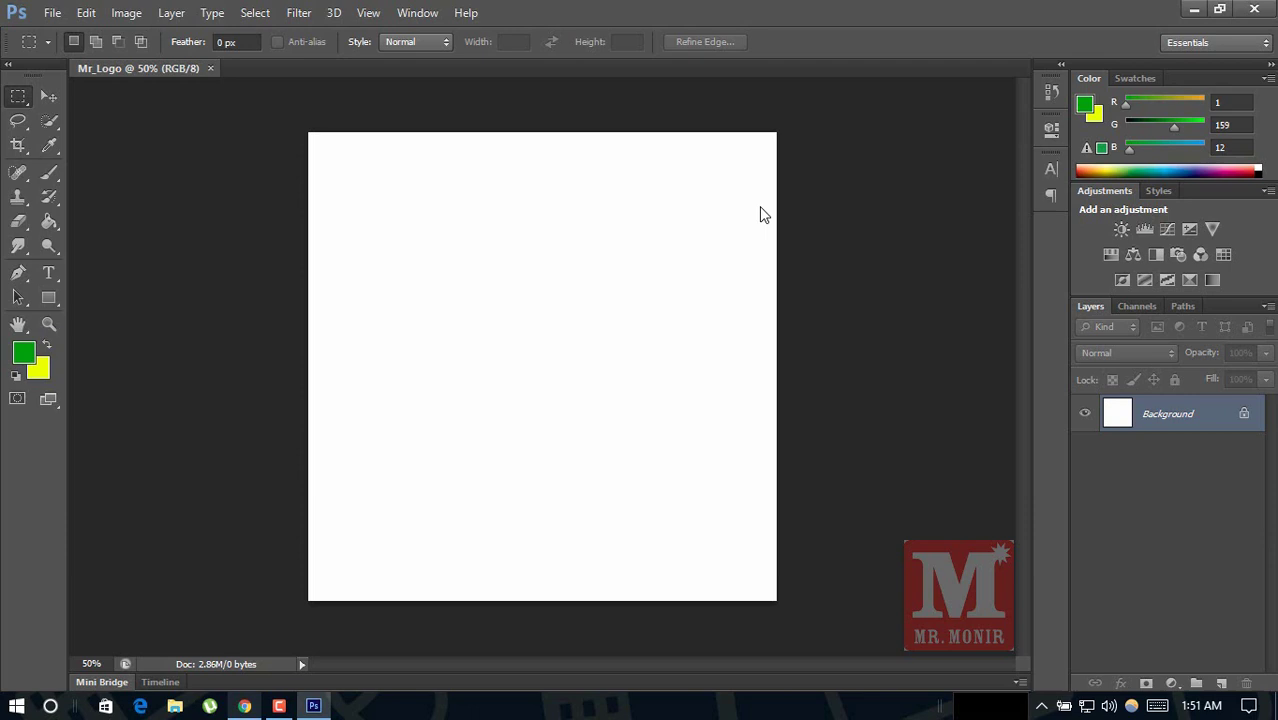
- Add a text layer reading MR on the canvas
left_click(52, 276)
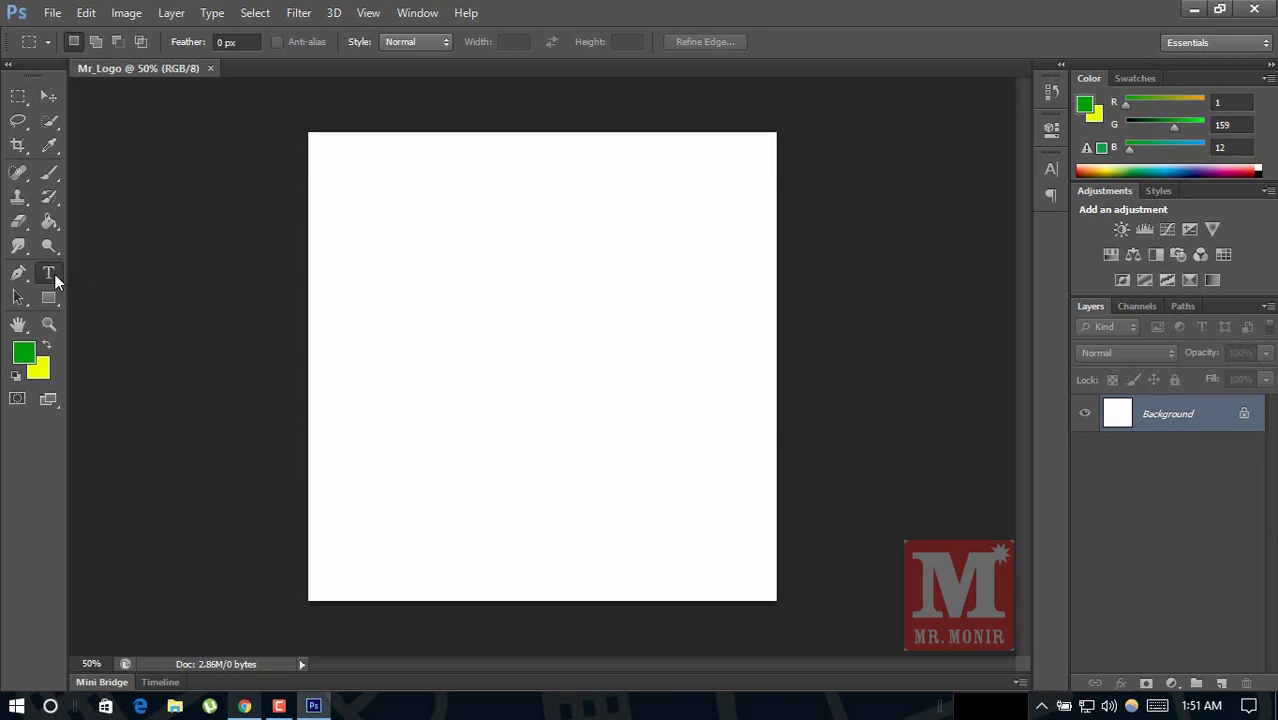
left_click(50, 274)
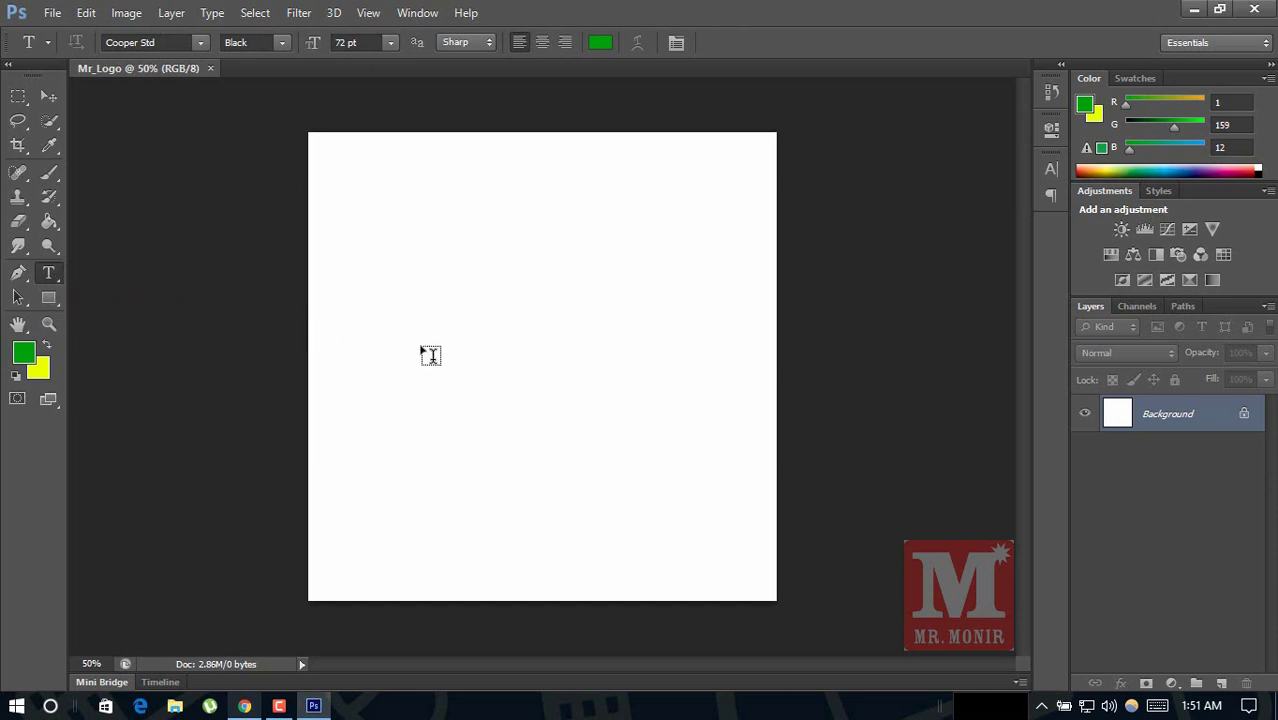
left_click(457, 333)
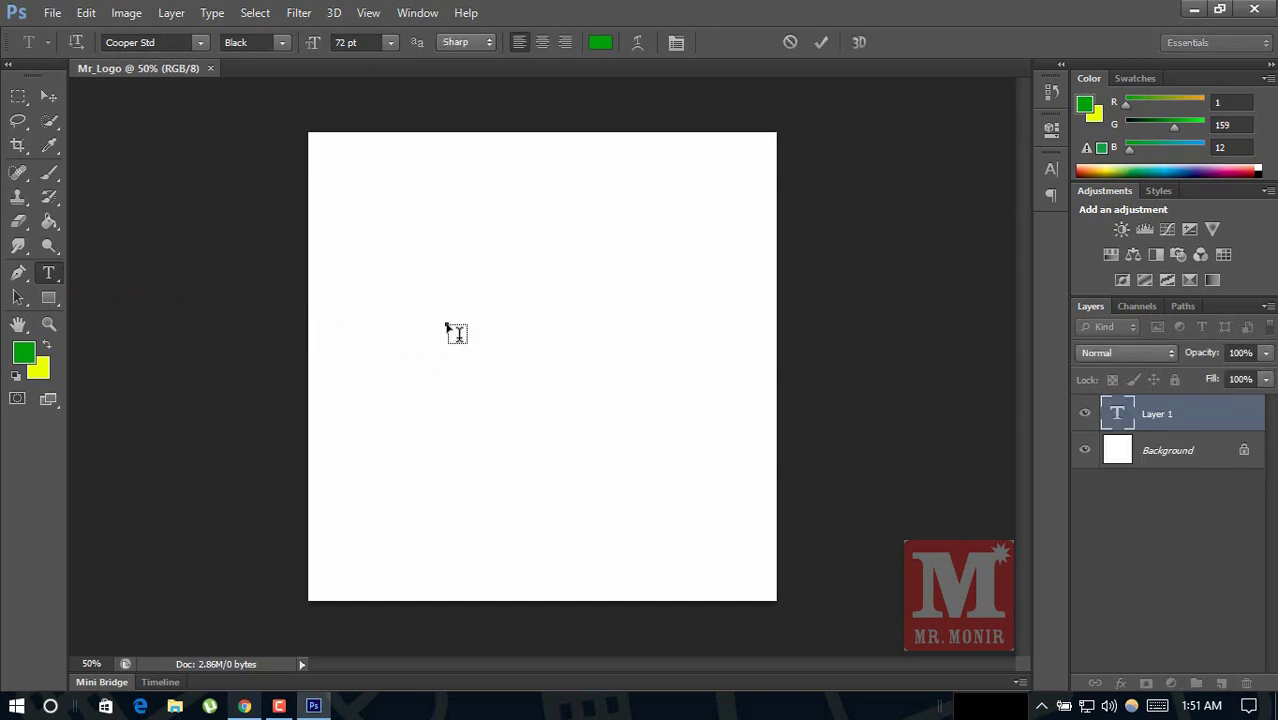
type("M")
type("R")
- Change the MR text's font family to Plaster in the Character panel
left_click(1050, 170)
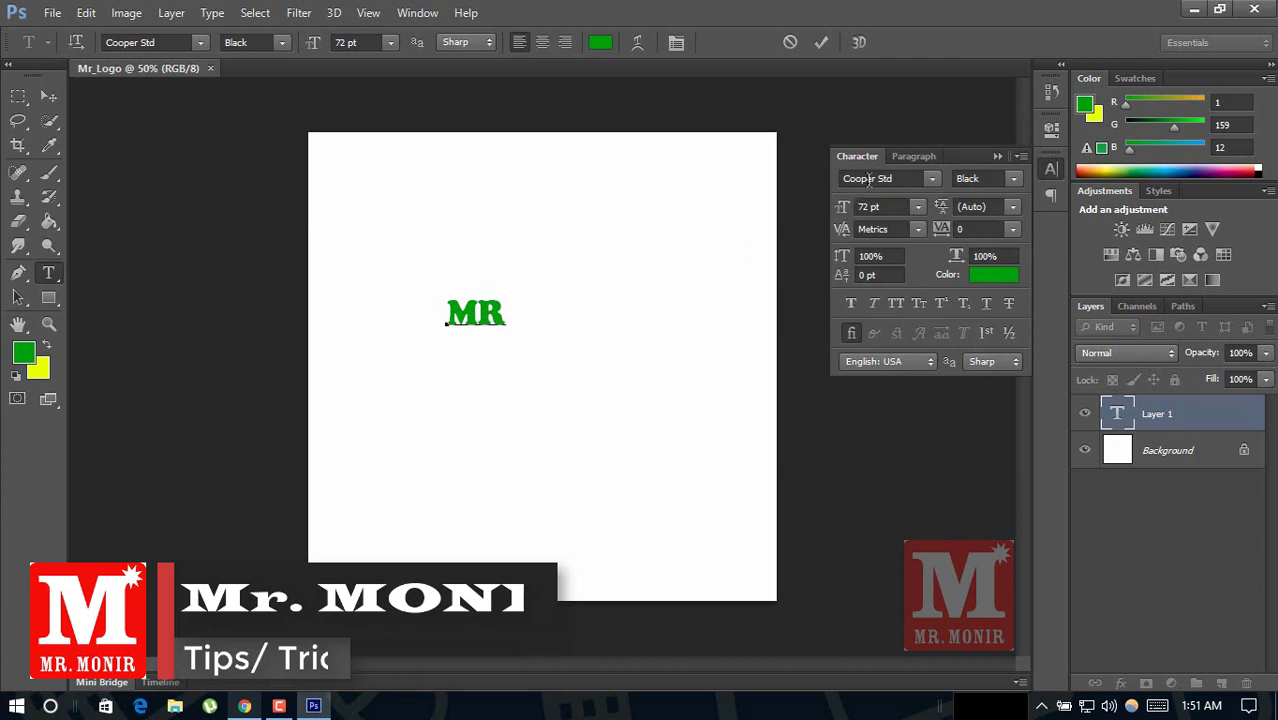
key("ctrl+a")
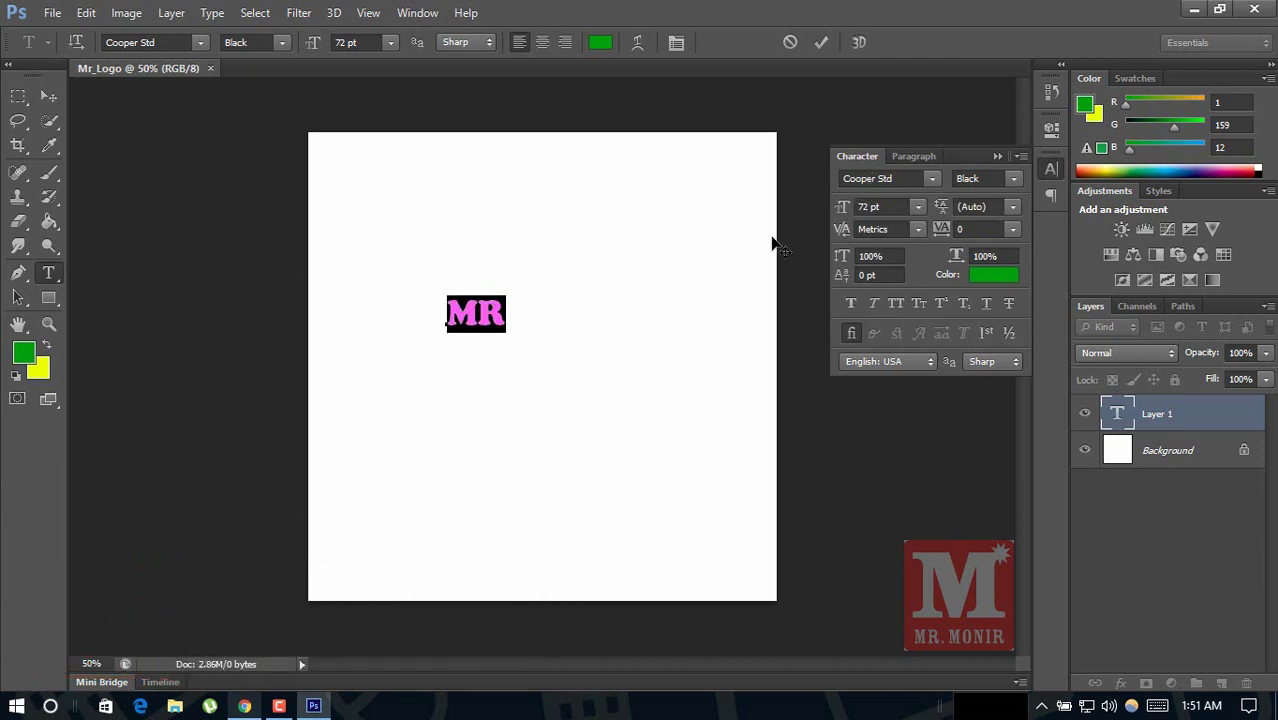
left_click(888, 177)
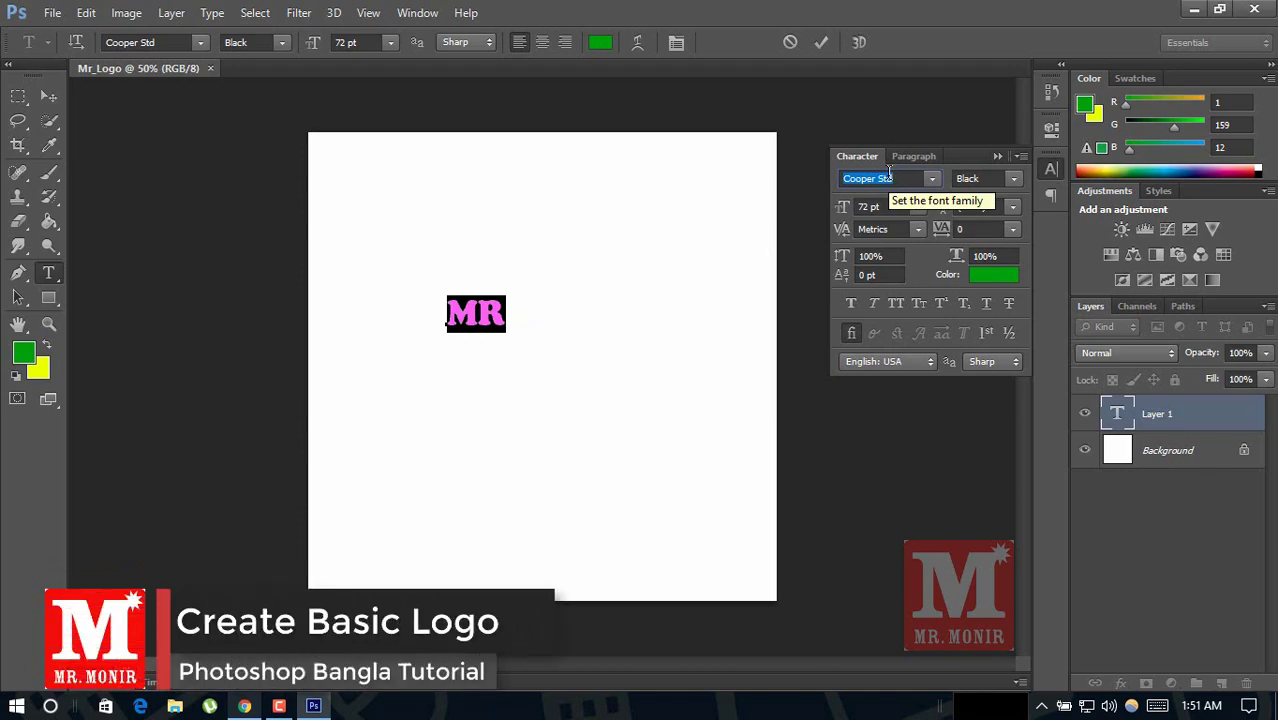
left_click(1190, 10)
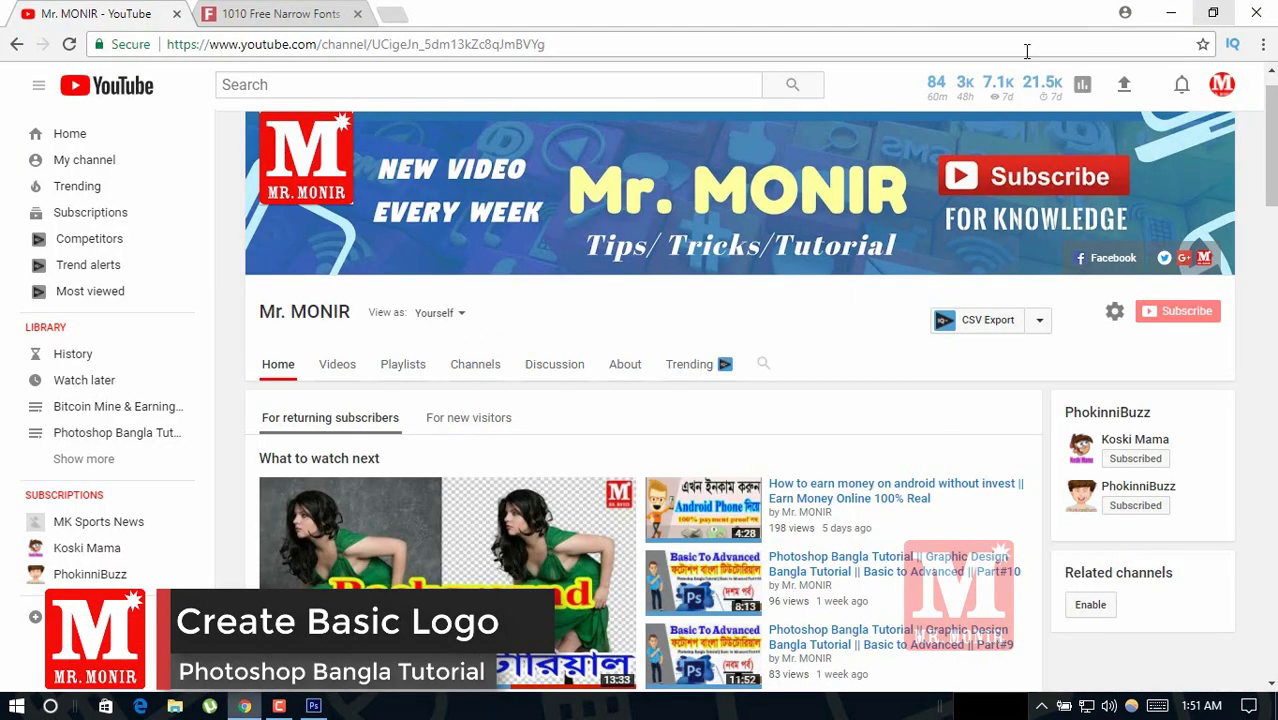
left_click(1180, 10)
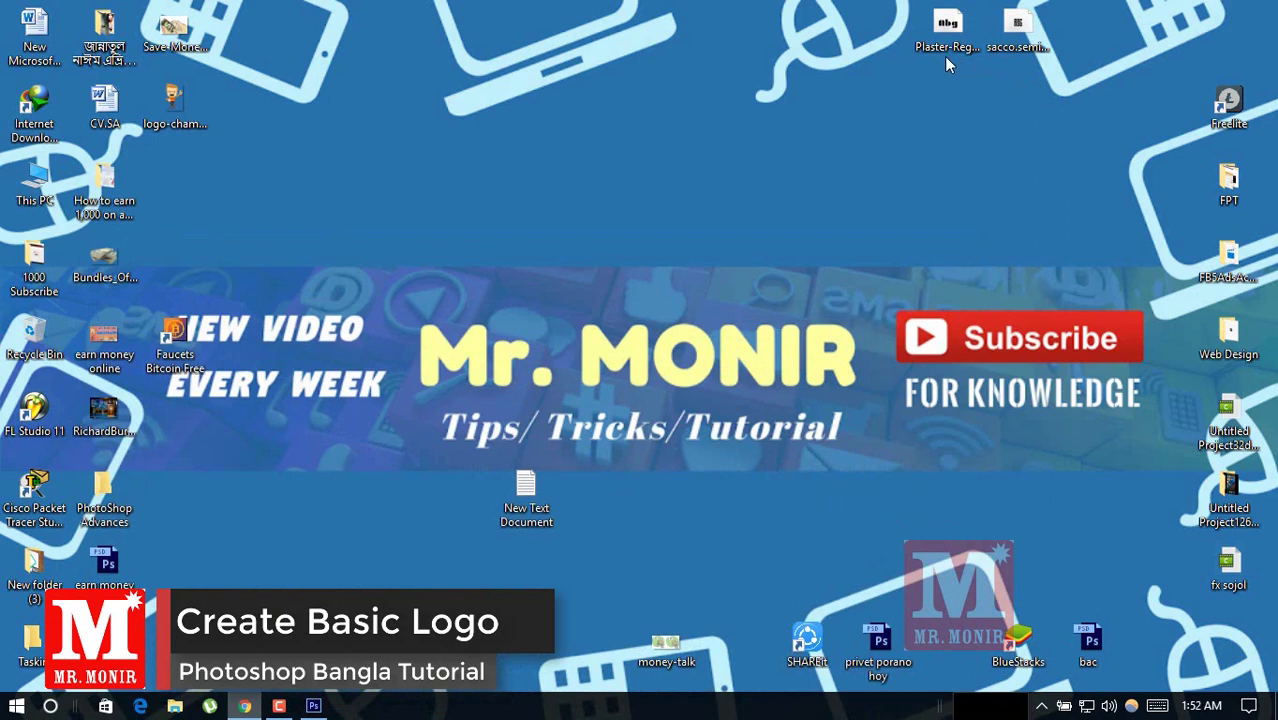
mouse_move(313, 706)
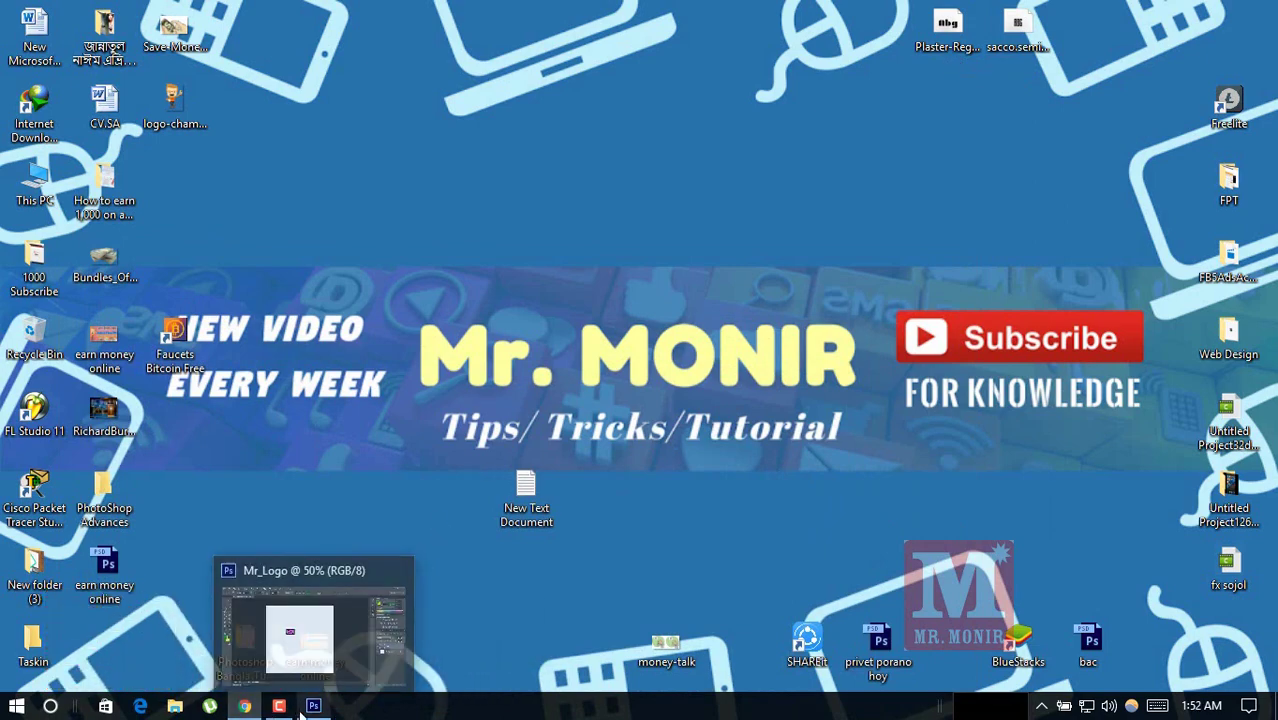
left_click(300, 712)
left_click(900, 178)
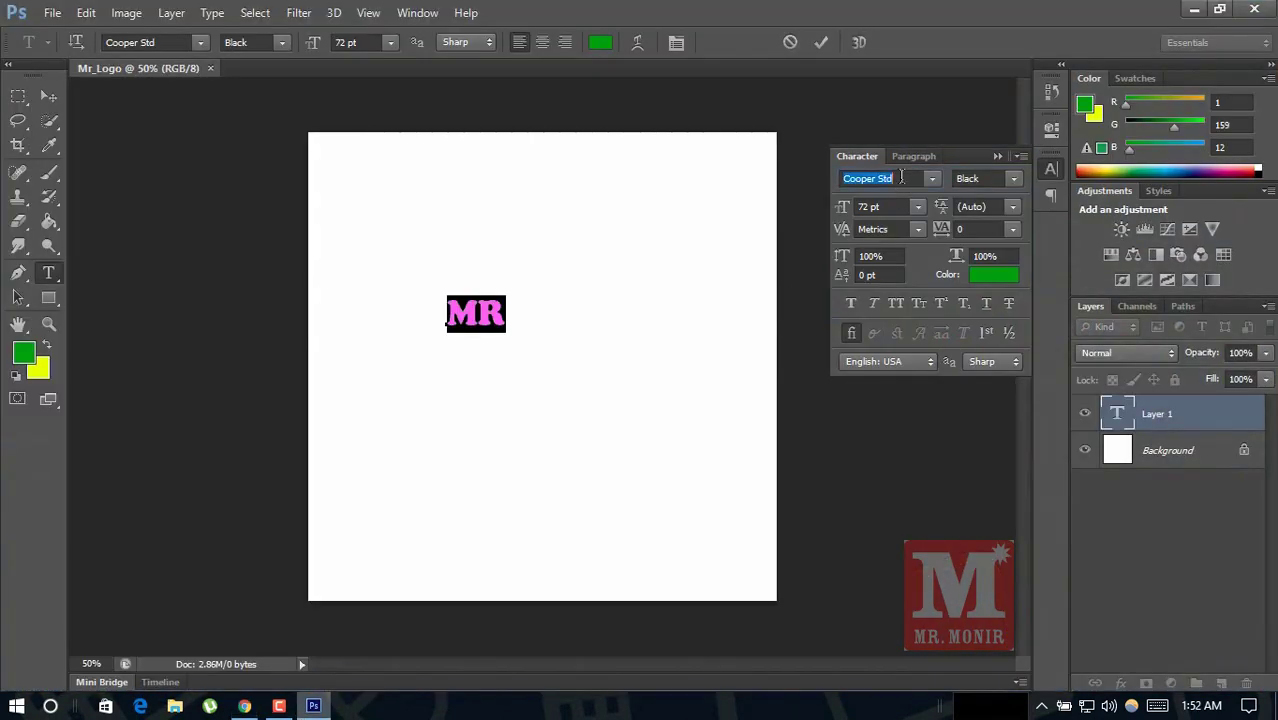
type("Plaster")
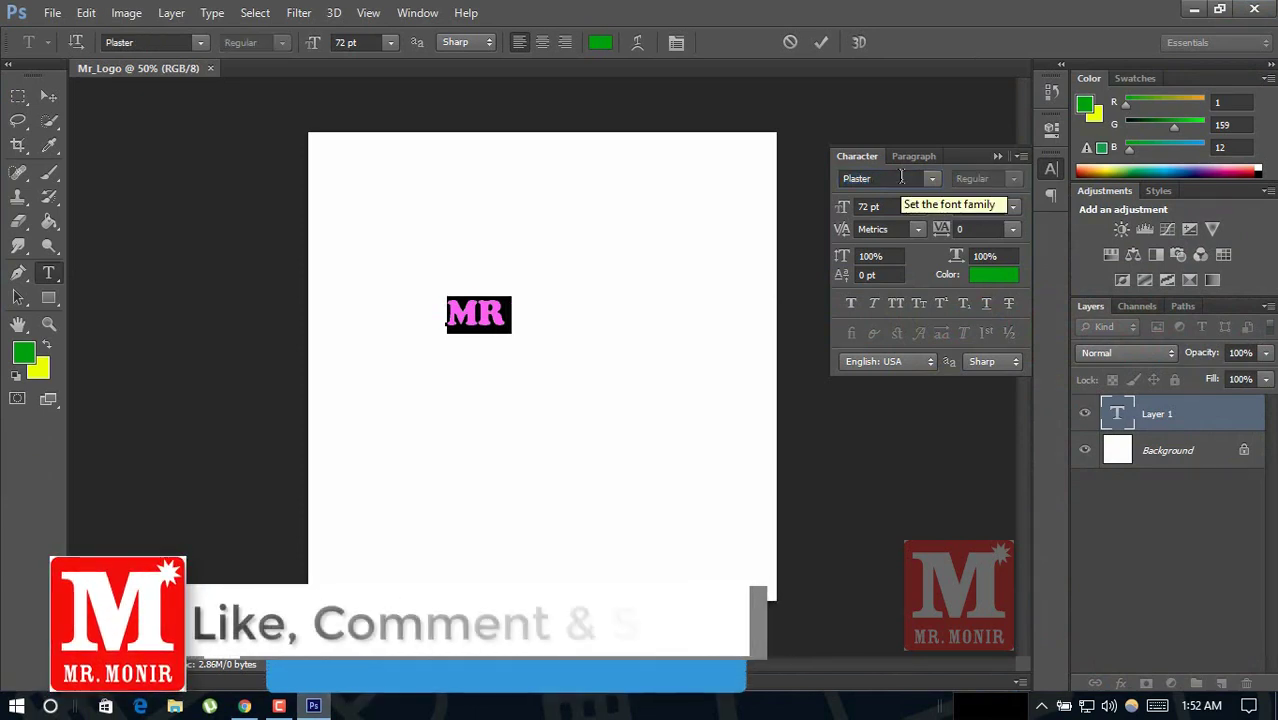
key("Return")
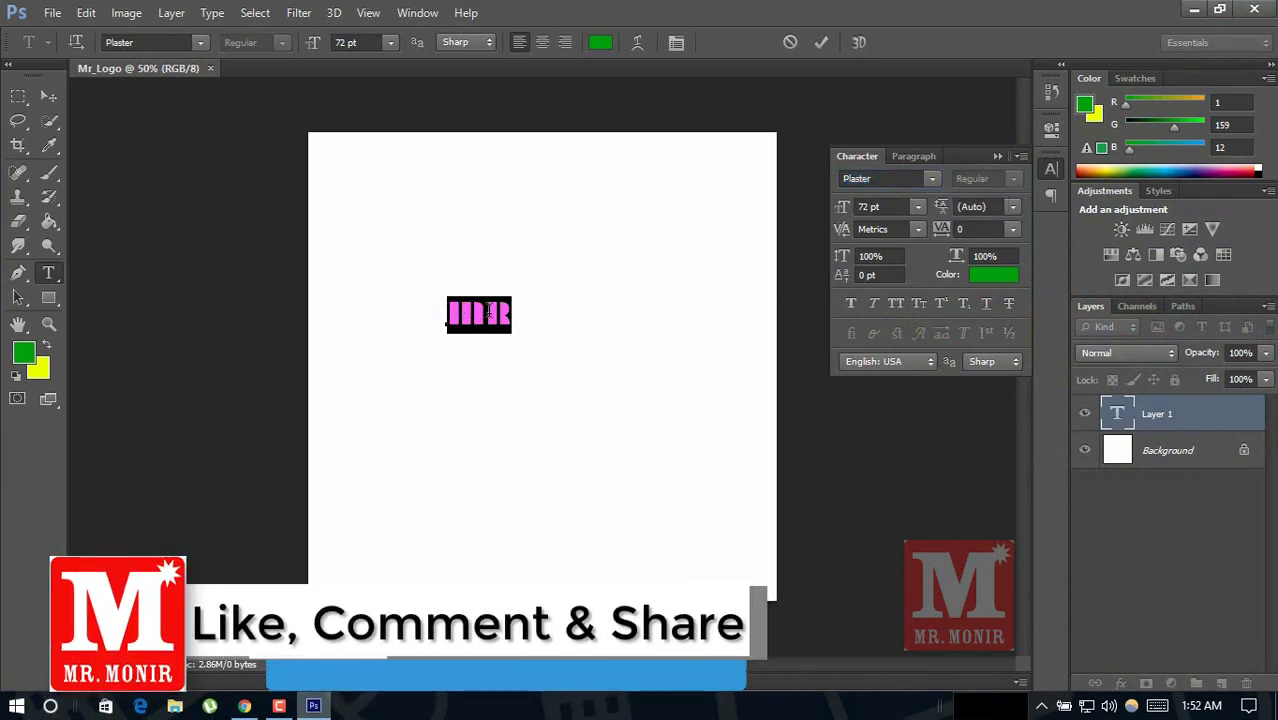
left_click(485, 315)
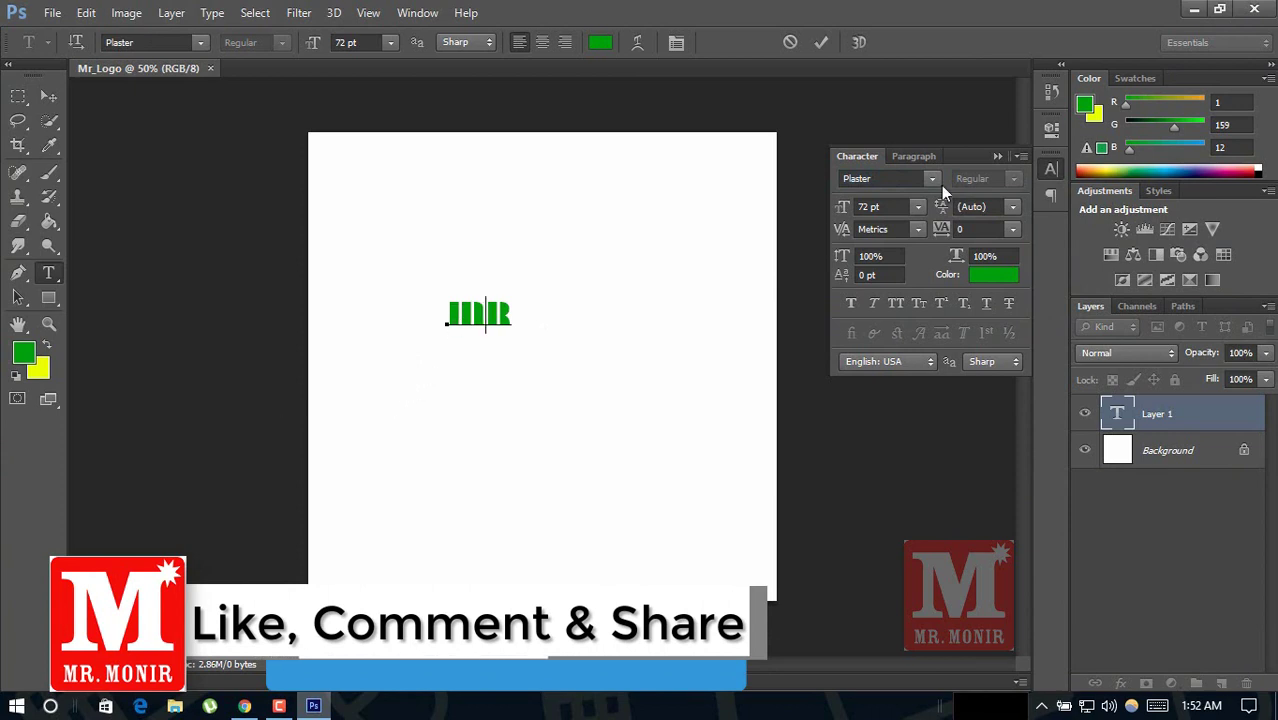
left_click(1049, 167)
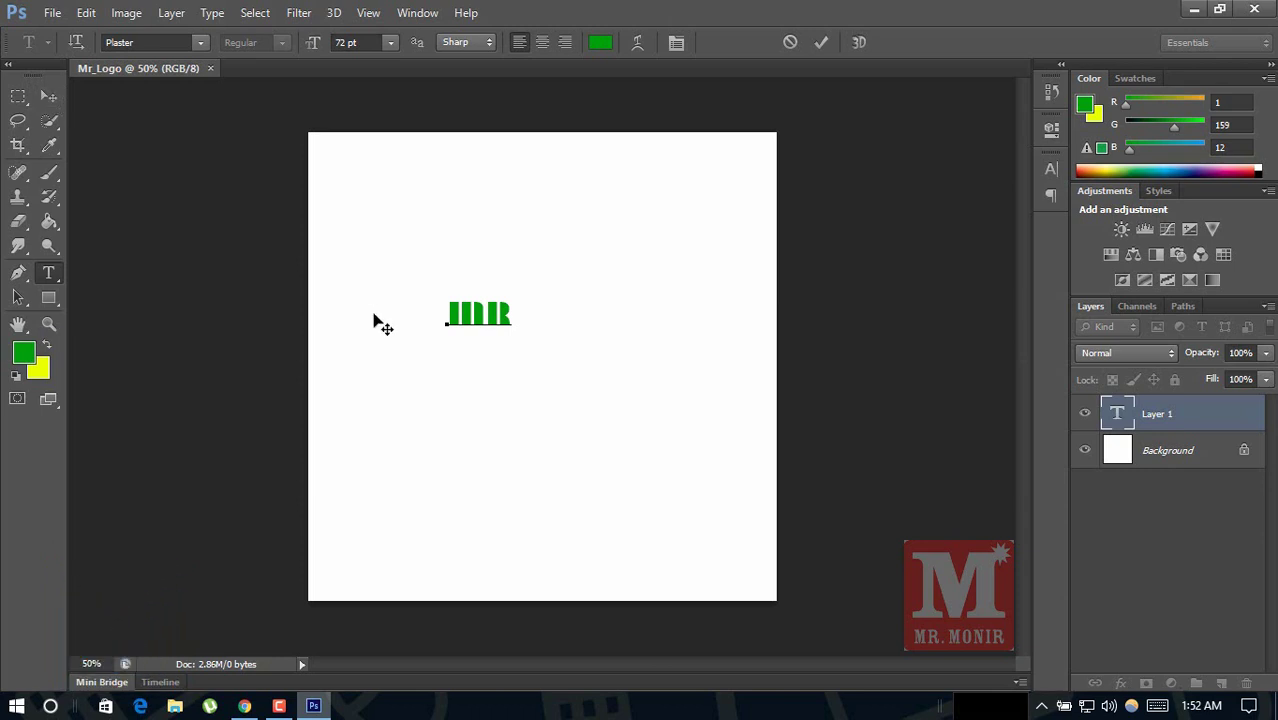
- Enlarge the MR text to about 498 pt and move it down-left onto the canvas
double_click(485, 314)
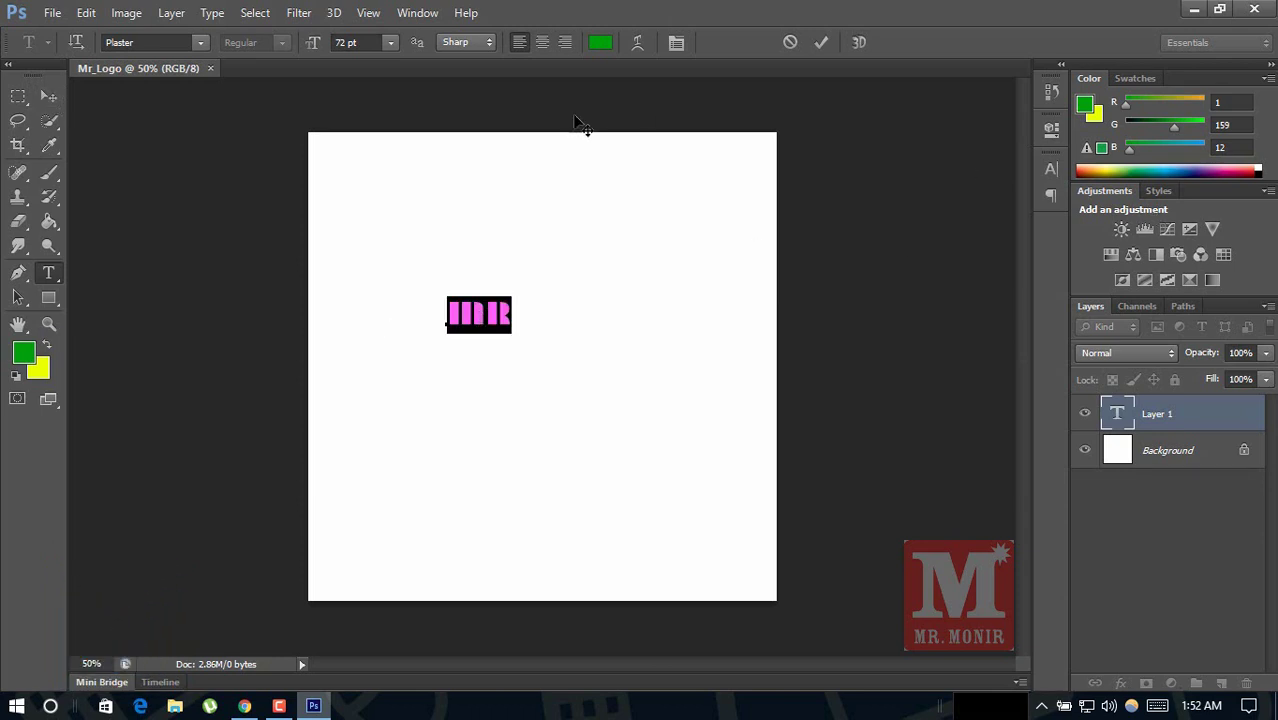
double_click(342, 43)
left_click_drag(314, 46, 434, 60)
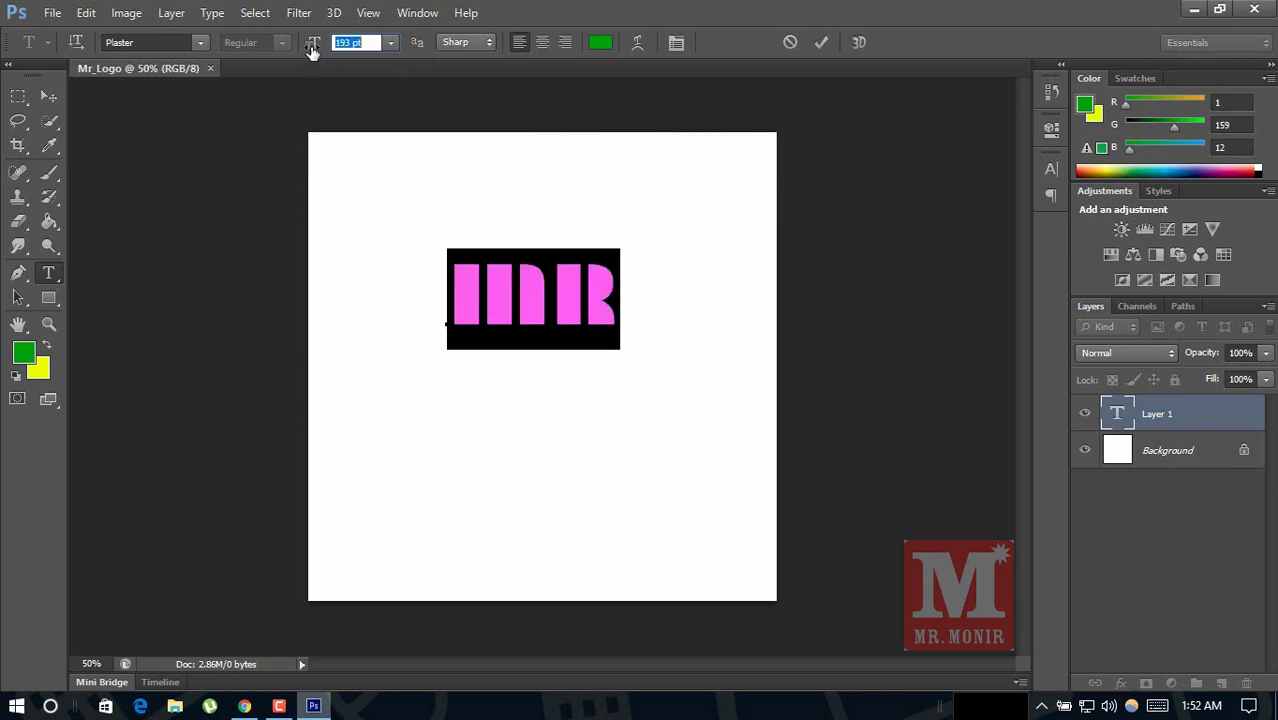
left_click_drag(314, 48, 456, 57)
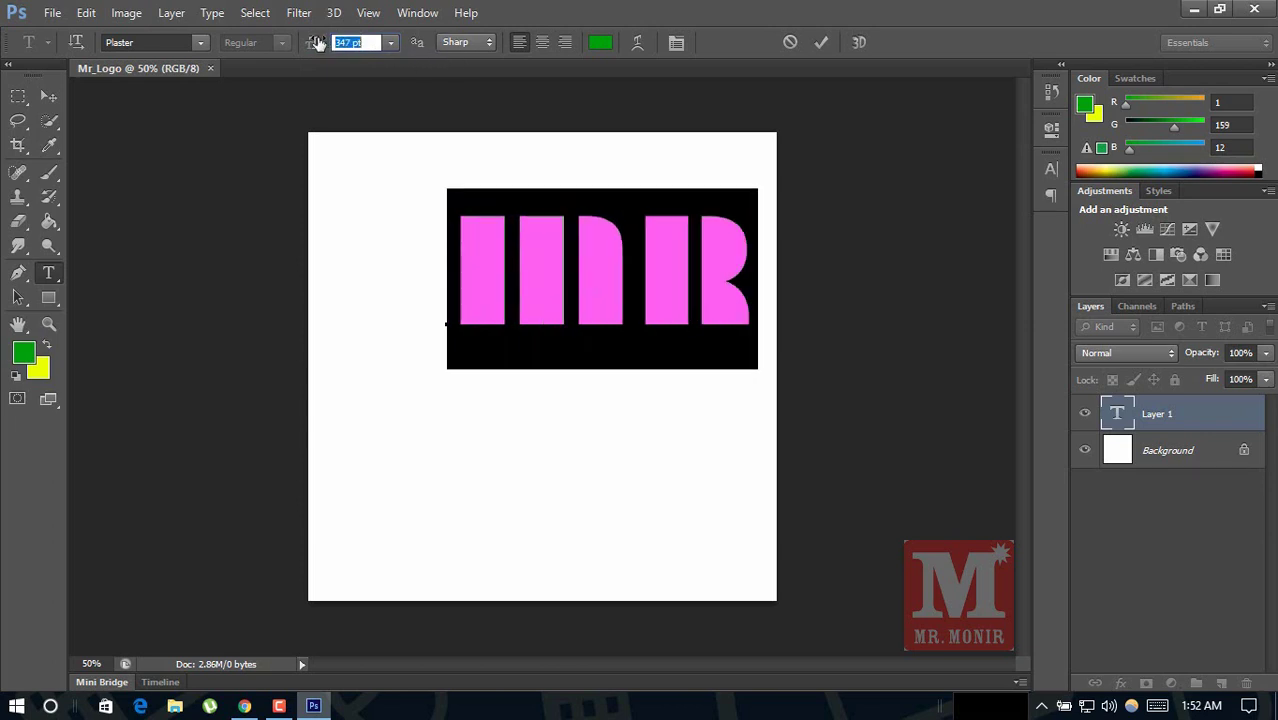
left_click_drag(314, 45, 400, 50)
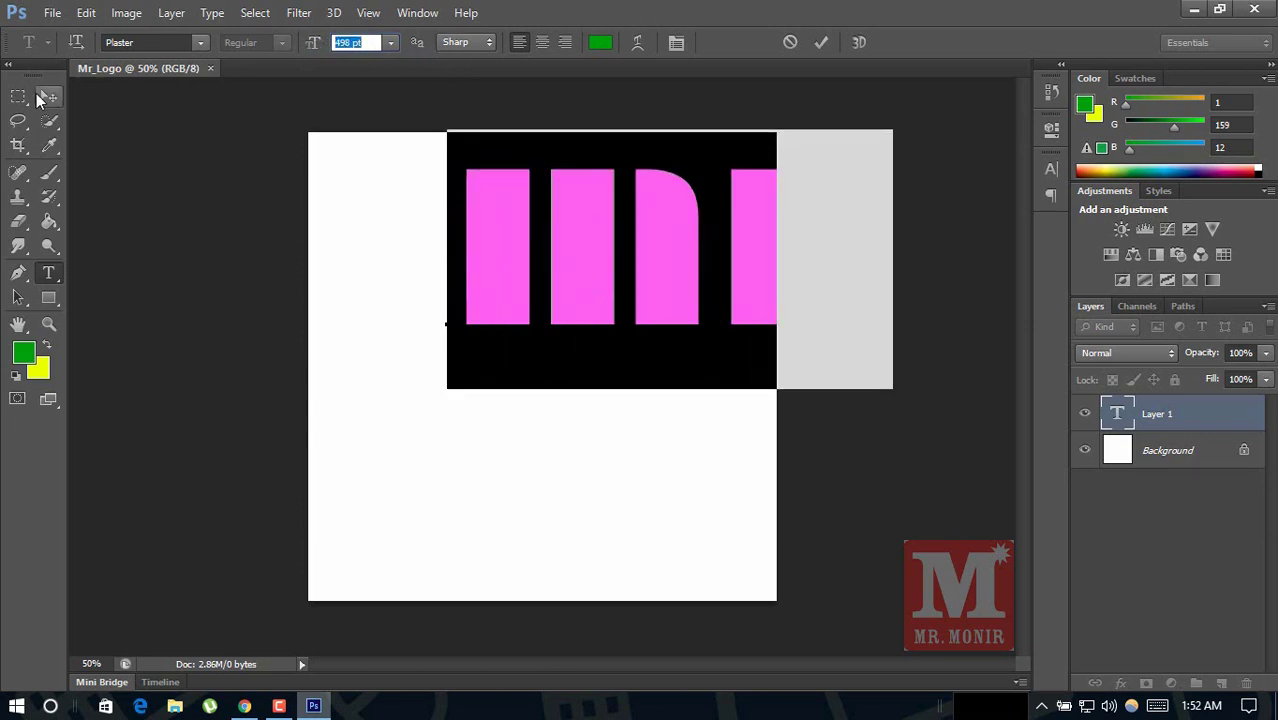
left_click(38, 94)
left_click_drag(596, 231, 471, 337)
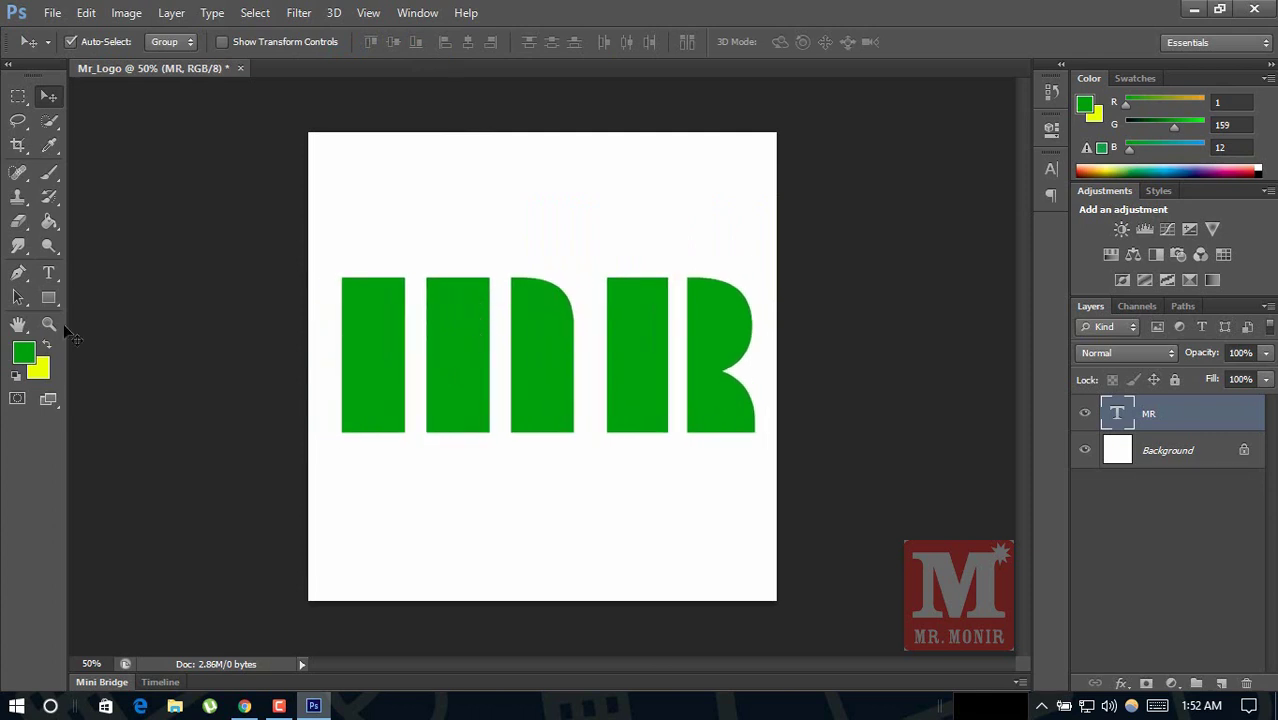
- Shrink the MR text to about 431 pt and shift it right toward centre
left_click(48, 272)
left_click(478, 388)
key("ctrl+a")
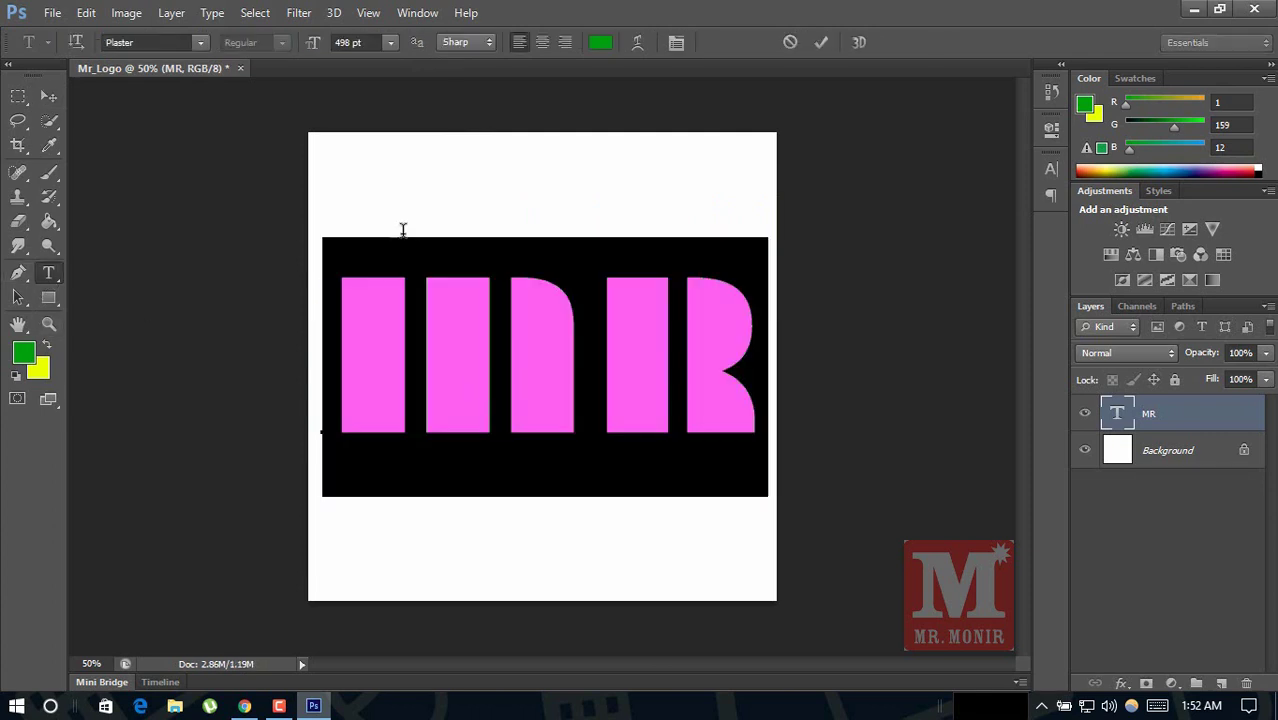
left_click_drag(318, 48, 286, 52)
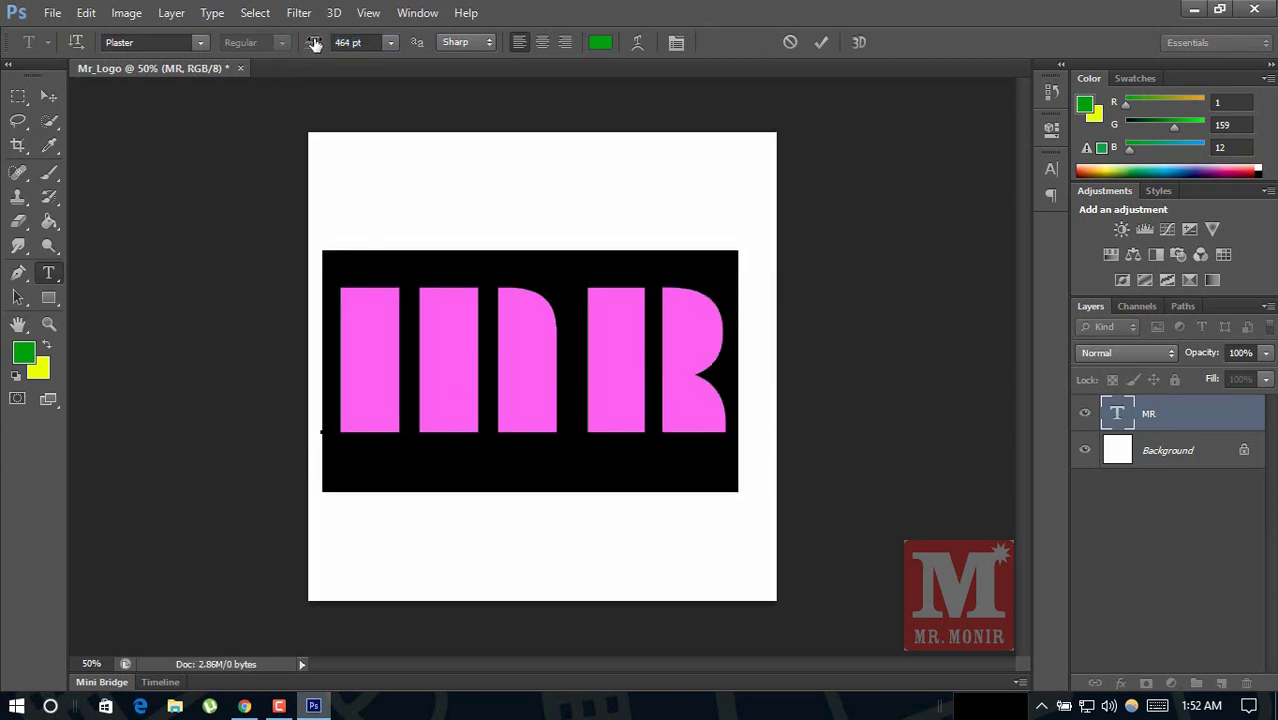
left_click_drag(314, 44, 305, 52)
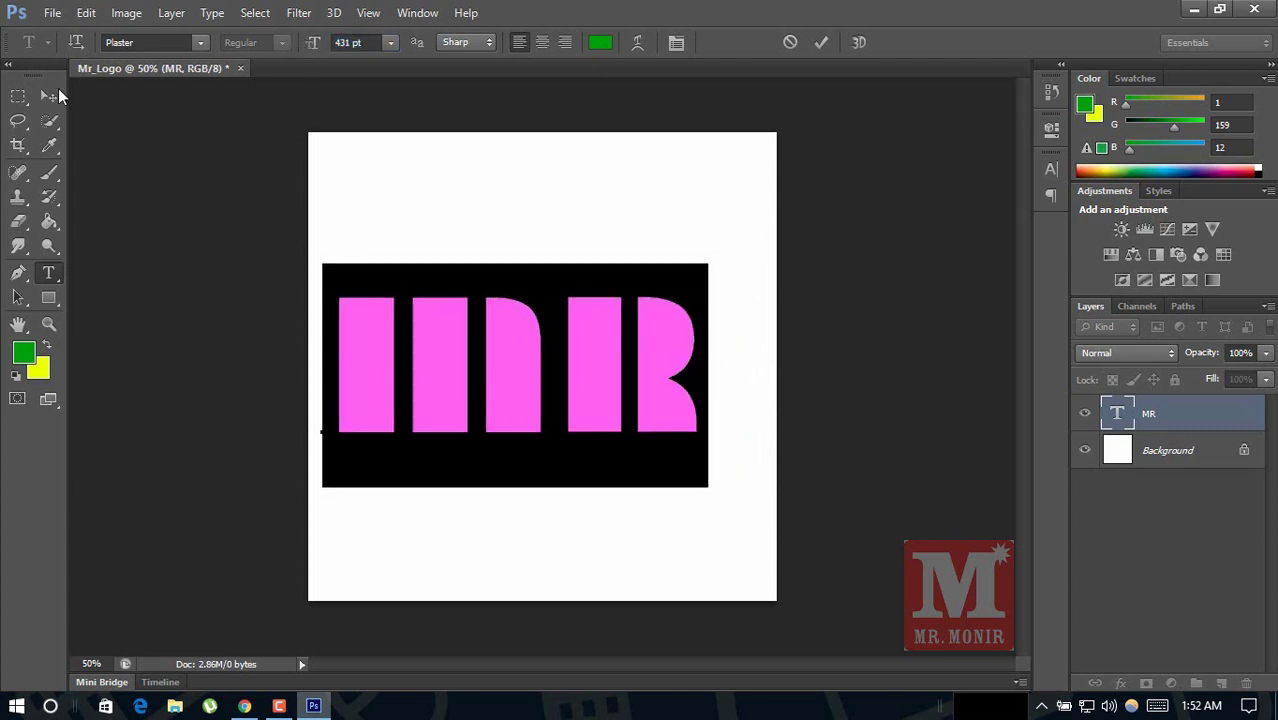
left_click(56, 90)
left_click_drag(512, 343, 545, 346)
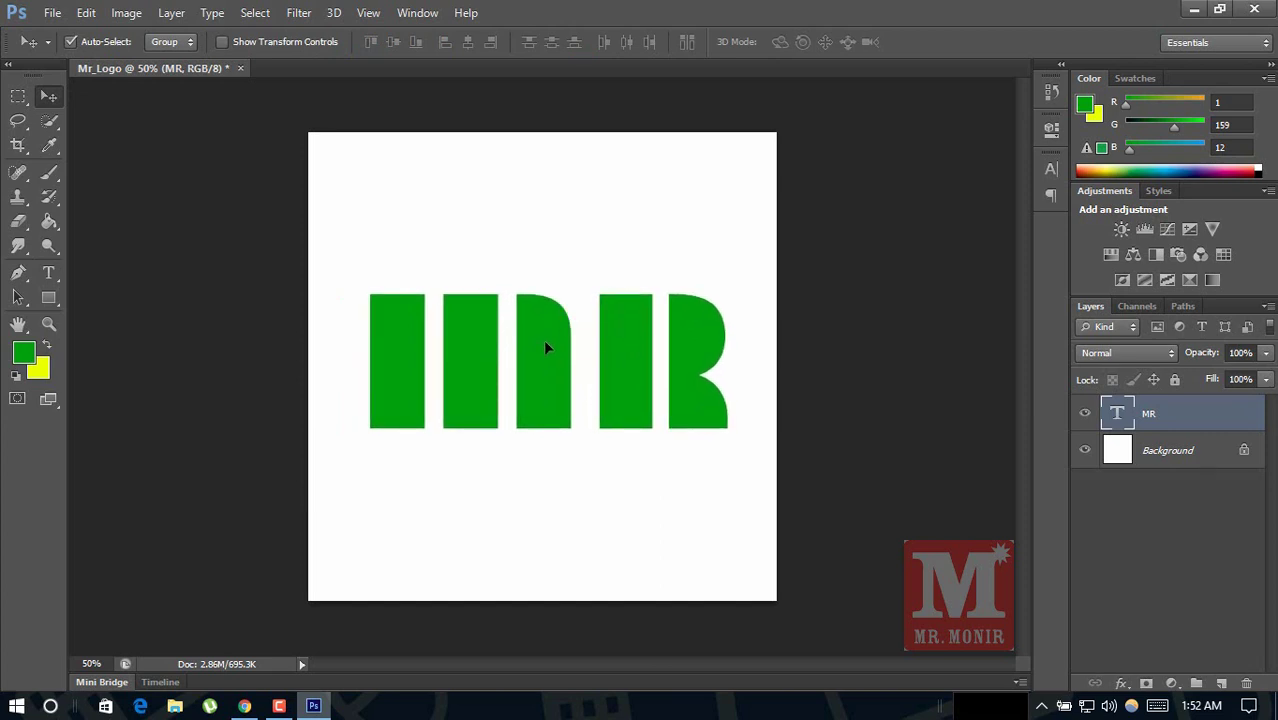
- Show rulers with Ctrl+R and nudge the MR text slightly into place
key("ctrl+r")
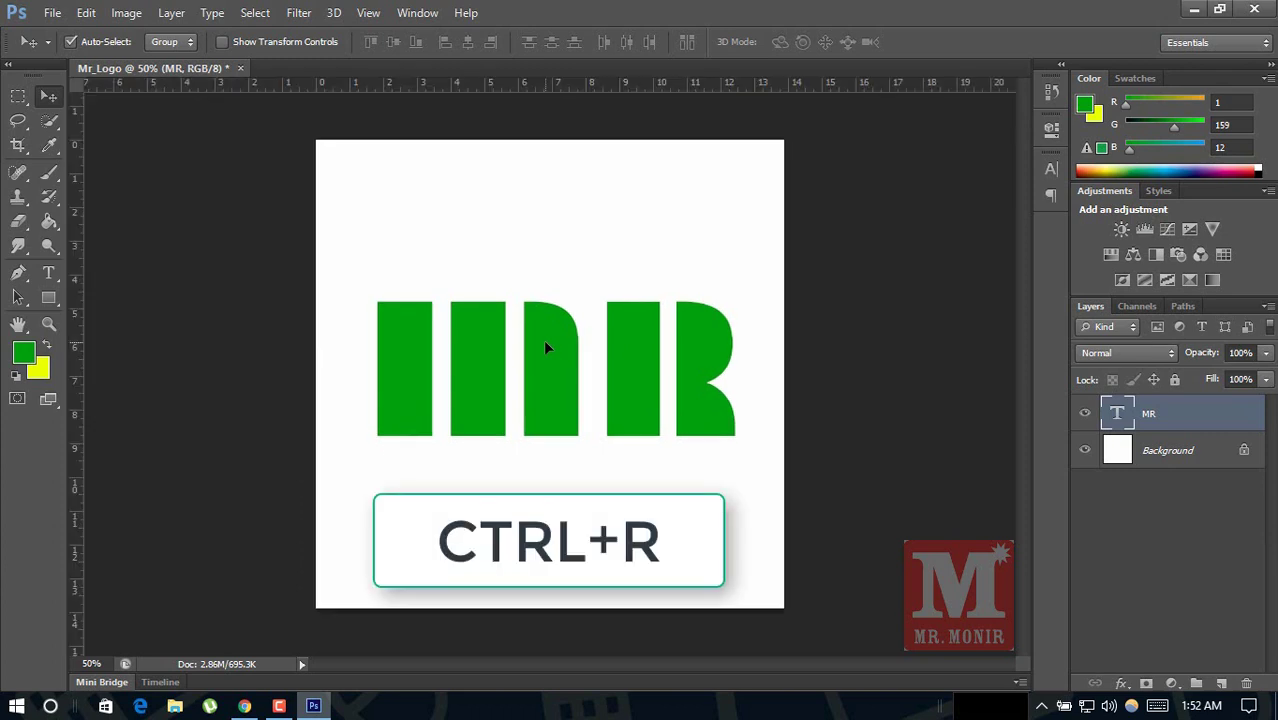
left_click_drag(553, 357, 550, 352)
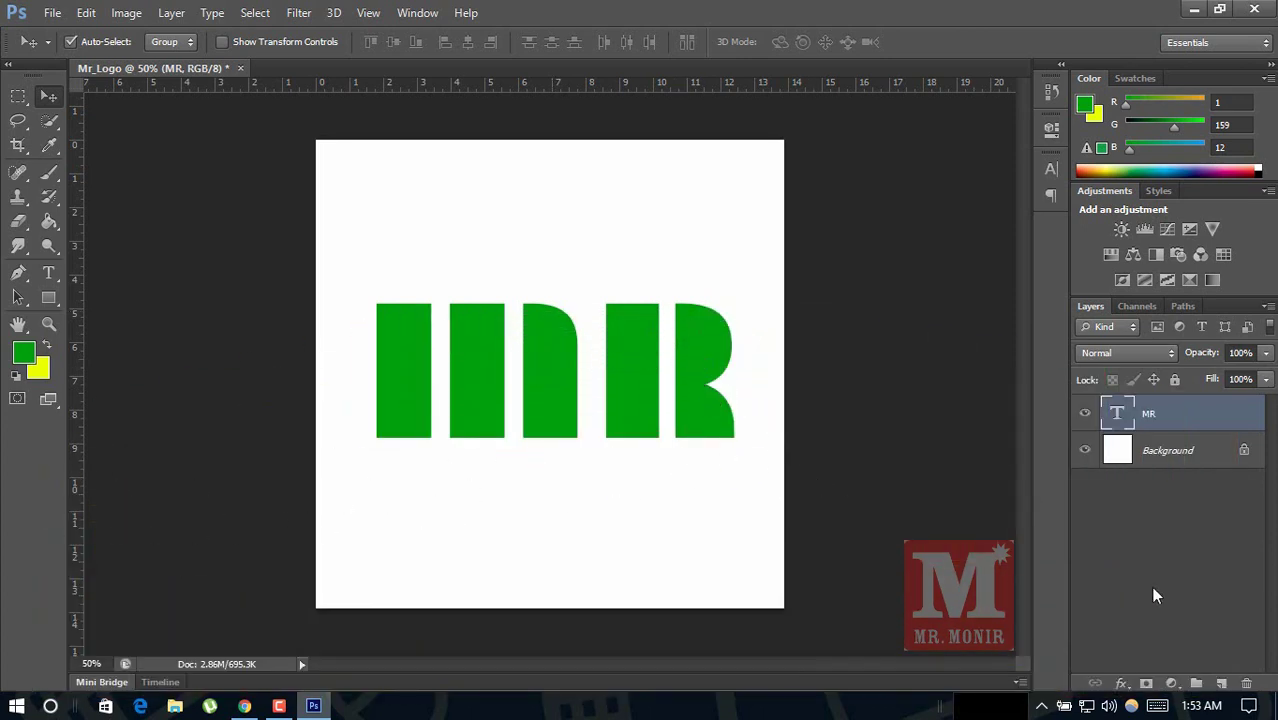
- Add a new layer beneath the MR text and set the foreground colour to #f16161
left_click(1221, 684)
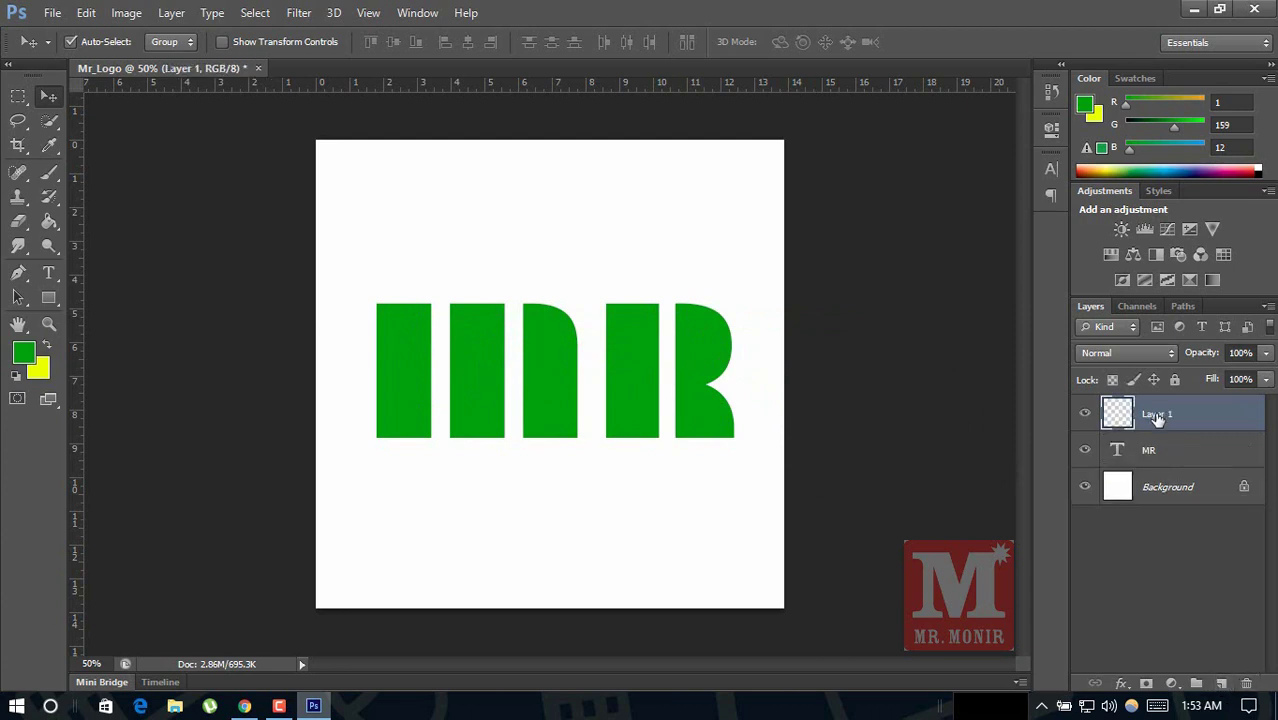
left_click_drag(1155, 414, 1155, 455)
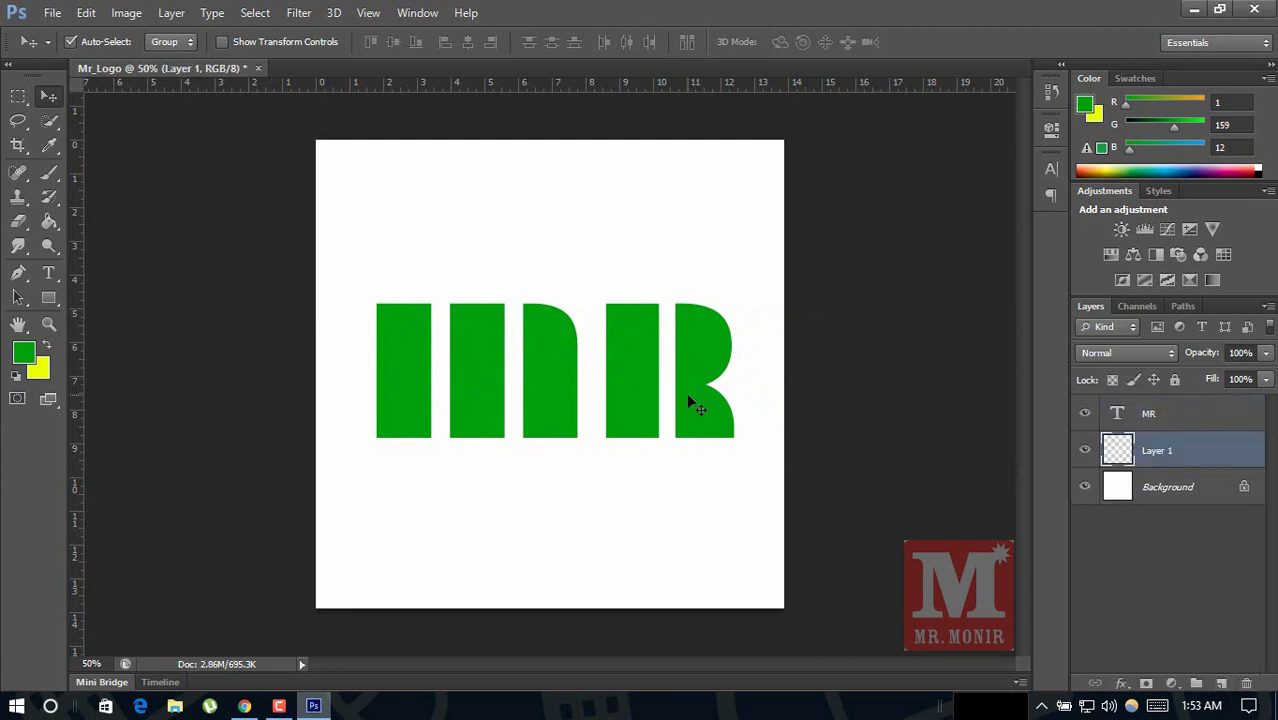
left_click(27, 352)
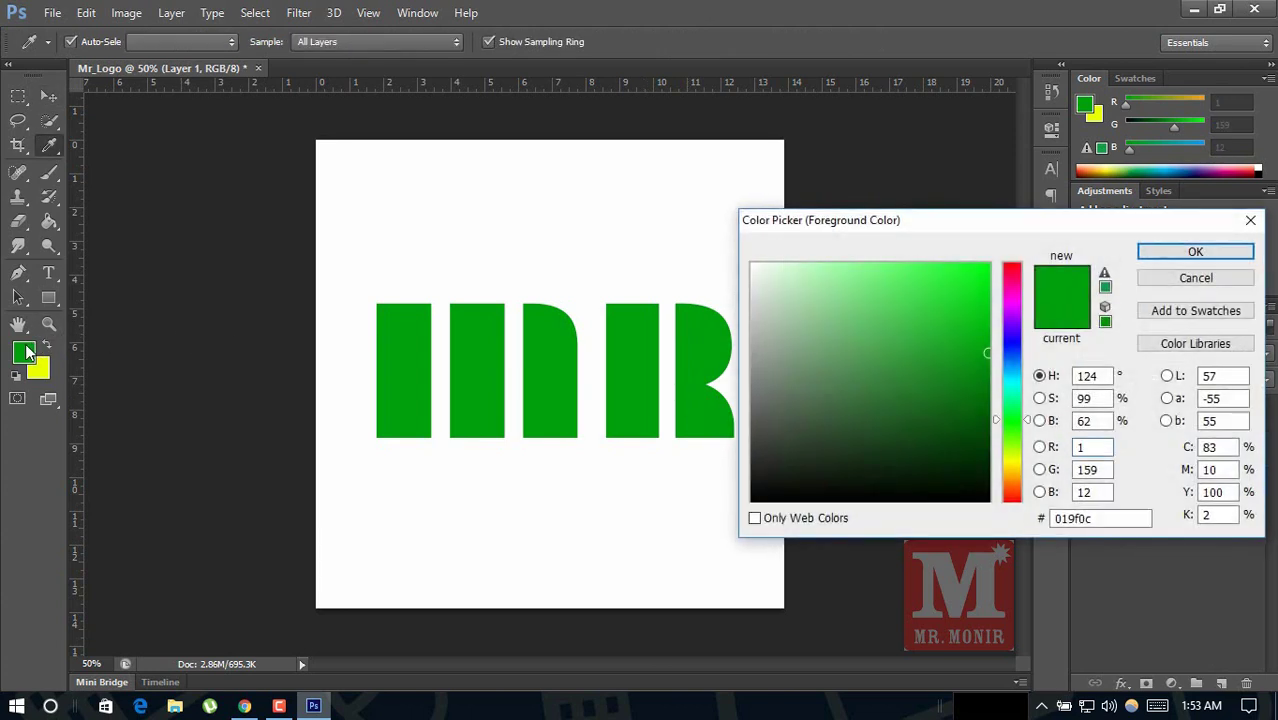
left_click(1012, 458)
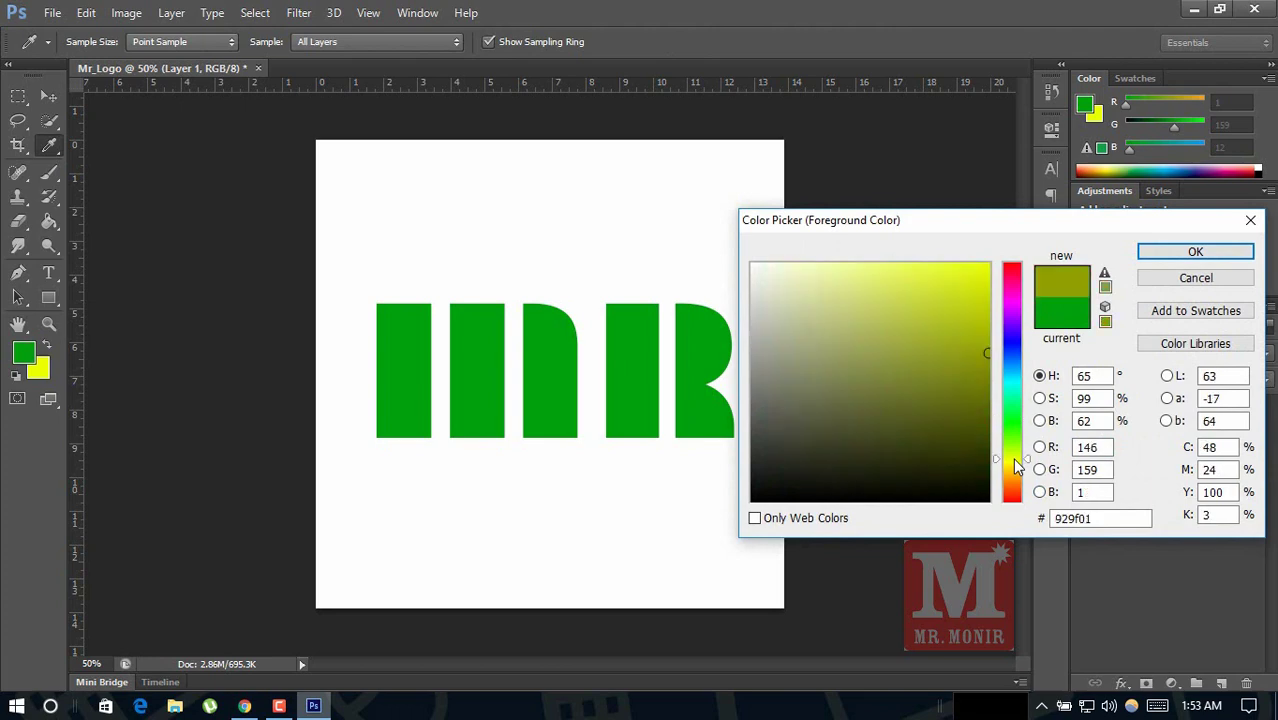
left_click(1094, 519)
left_click_drag(1094, 519, 936, 524)
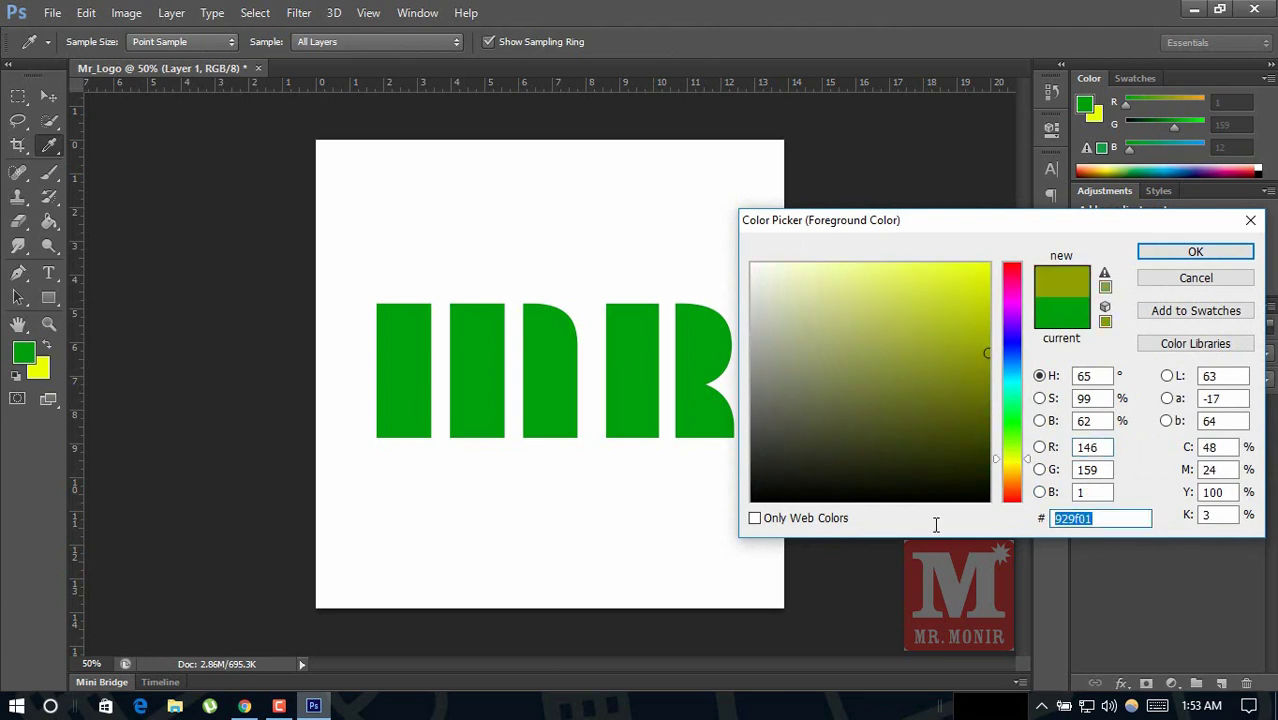
type("f1")
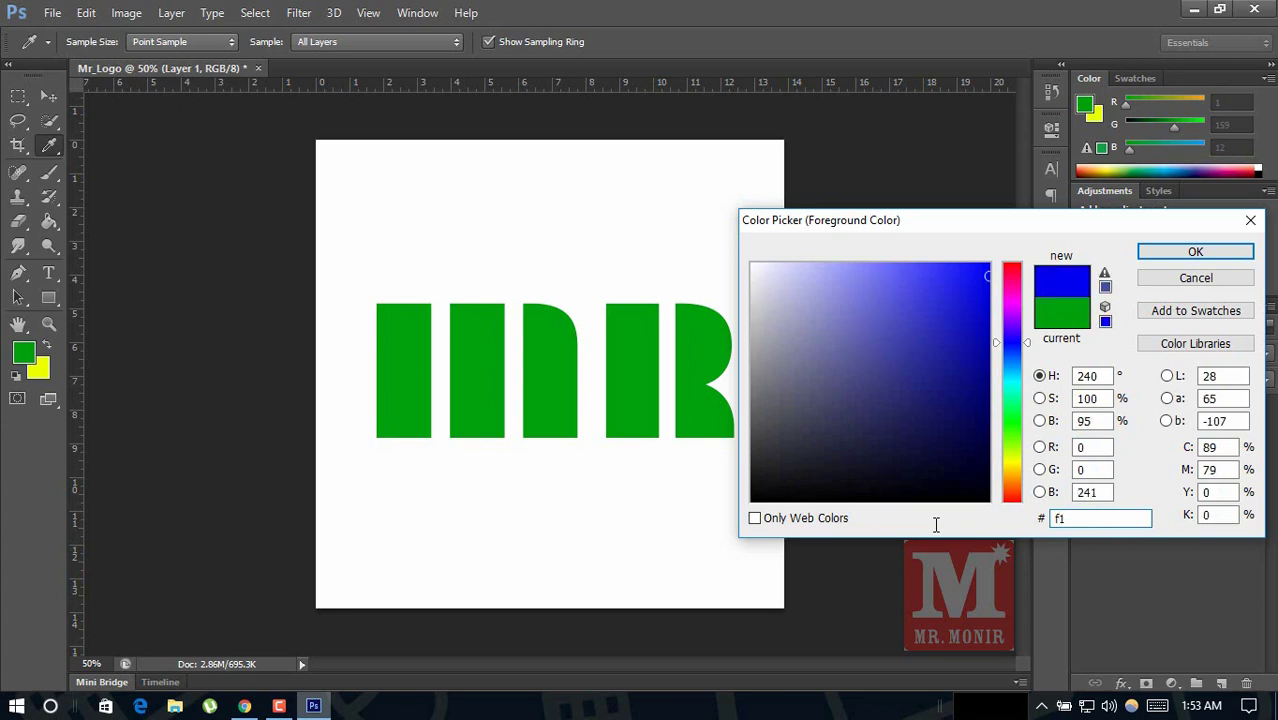
type("61")
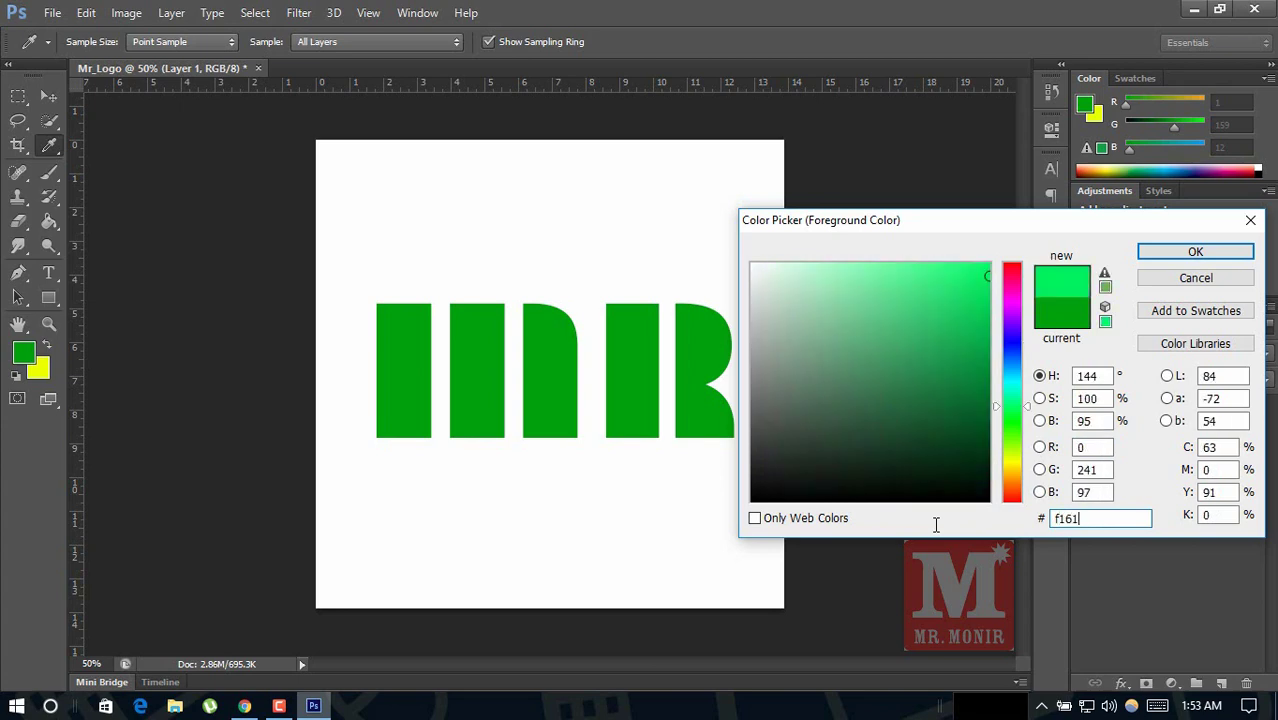
type("61")
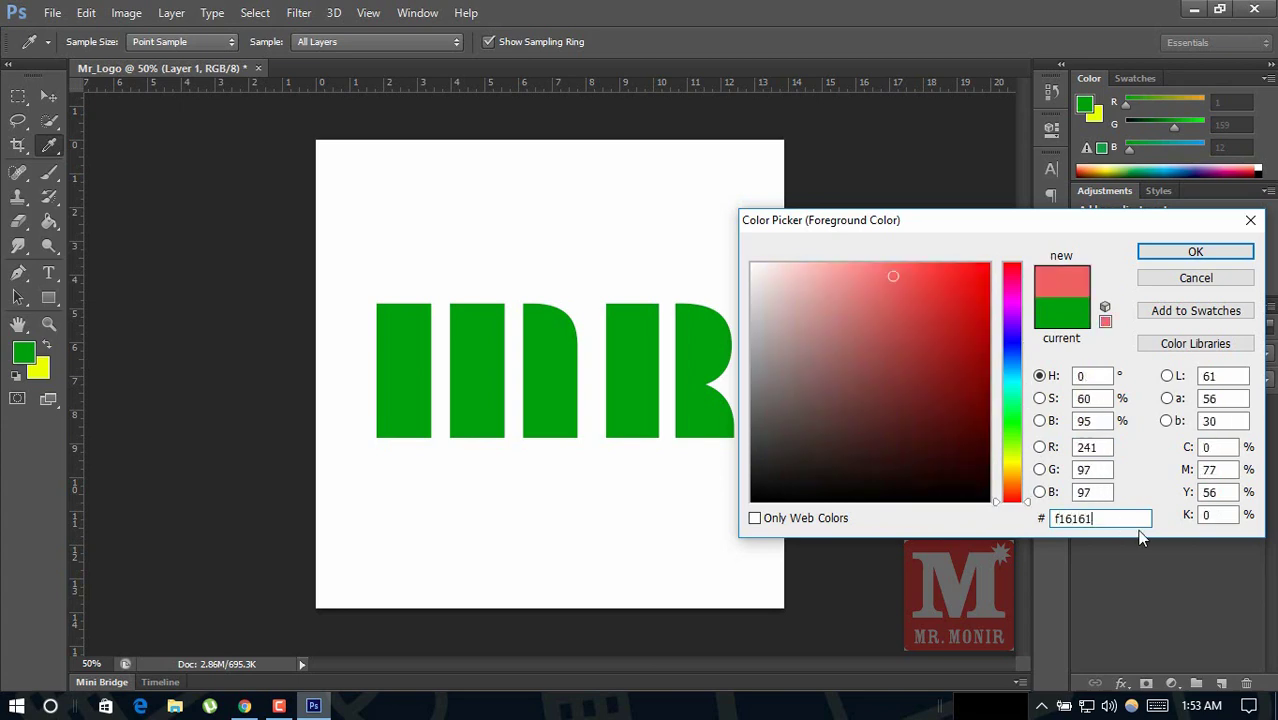
left_click(1157, 253)
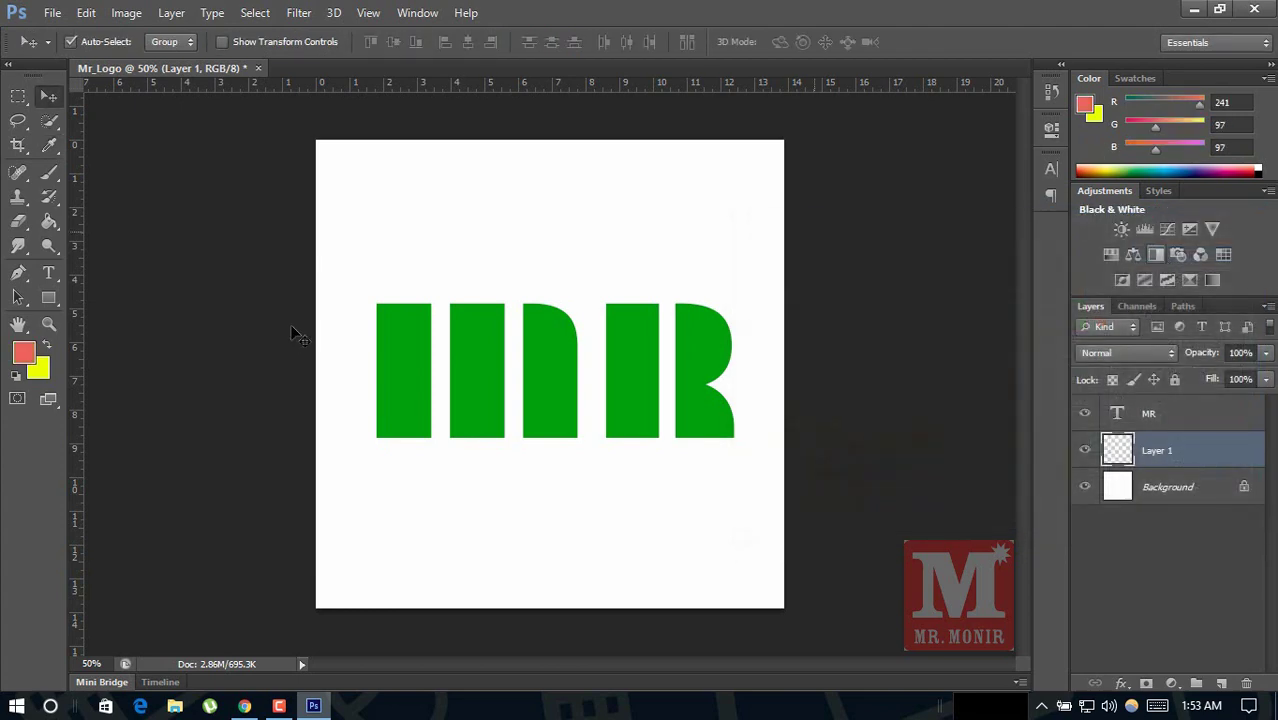
- Fill Layer 1 with the coral red using the Paint Bucket
left_click(52, 227)
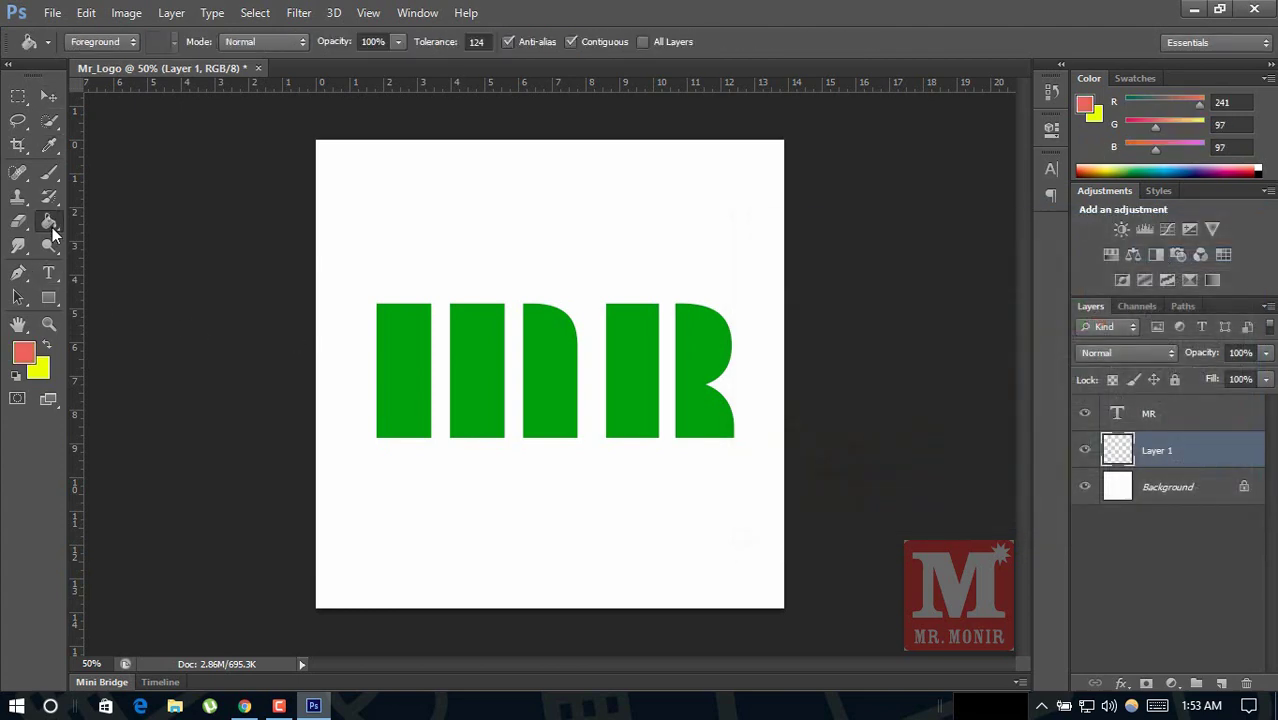
left_click(657, 517)
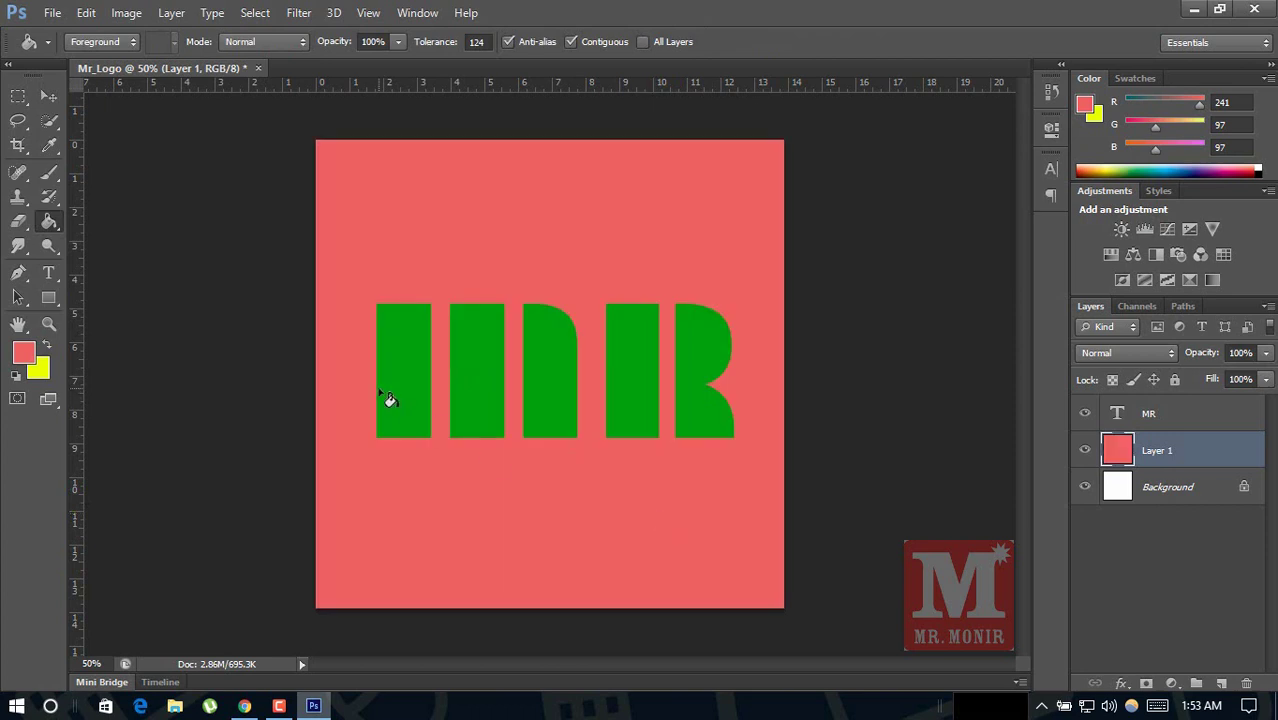
left_click(48, 272)
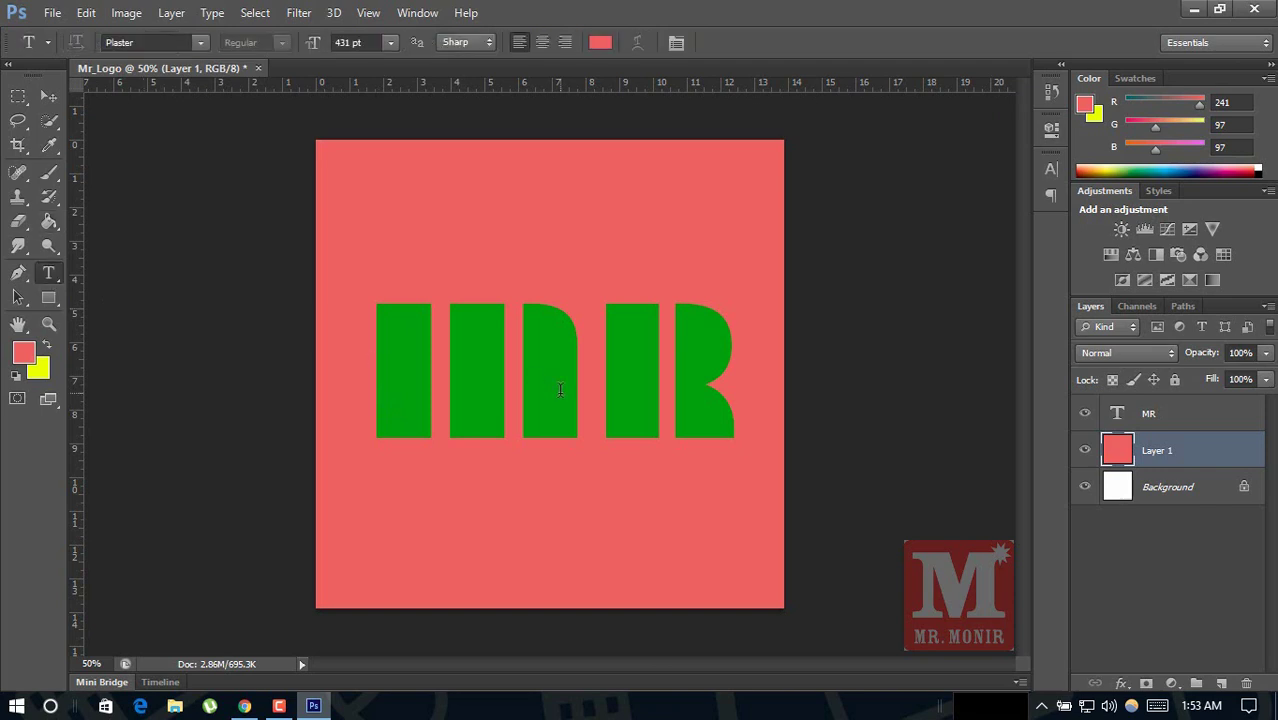
- Change the MR letters' colour to white (#ffffff) and commit the text
left_click(560, 389)
key("ctrl+a")
left_click(24, 352)
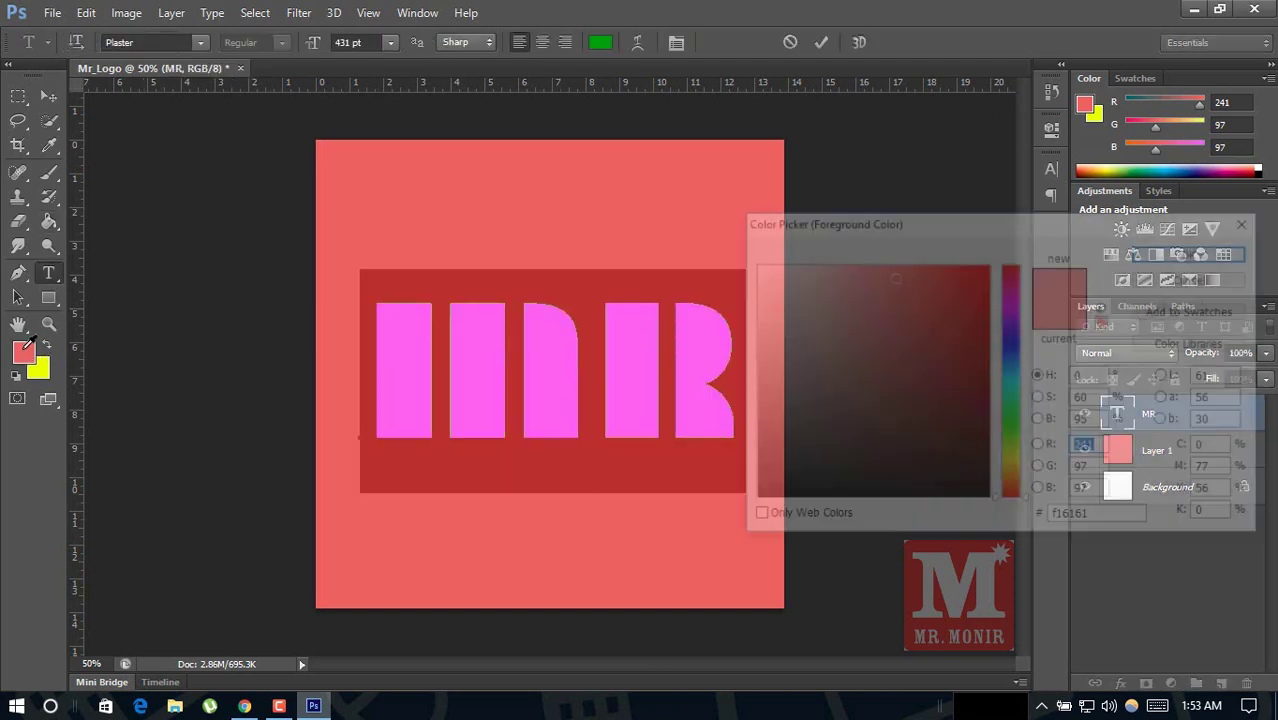
left_click(752, 264)
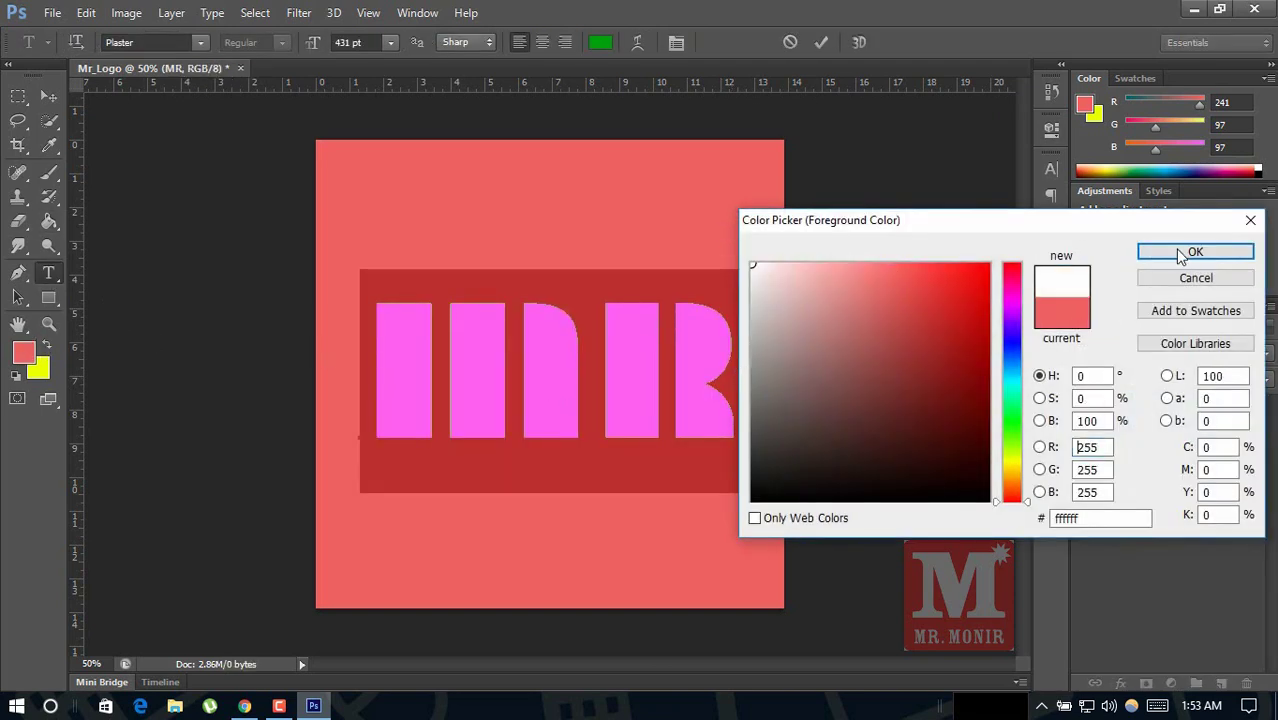
left_click(1195, 251)
key("ctrl+Return")
key("v")
left_click(776, 519)
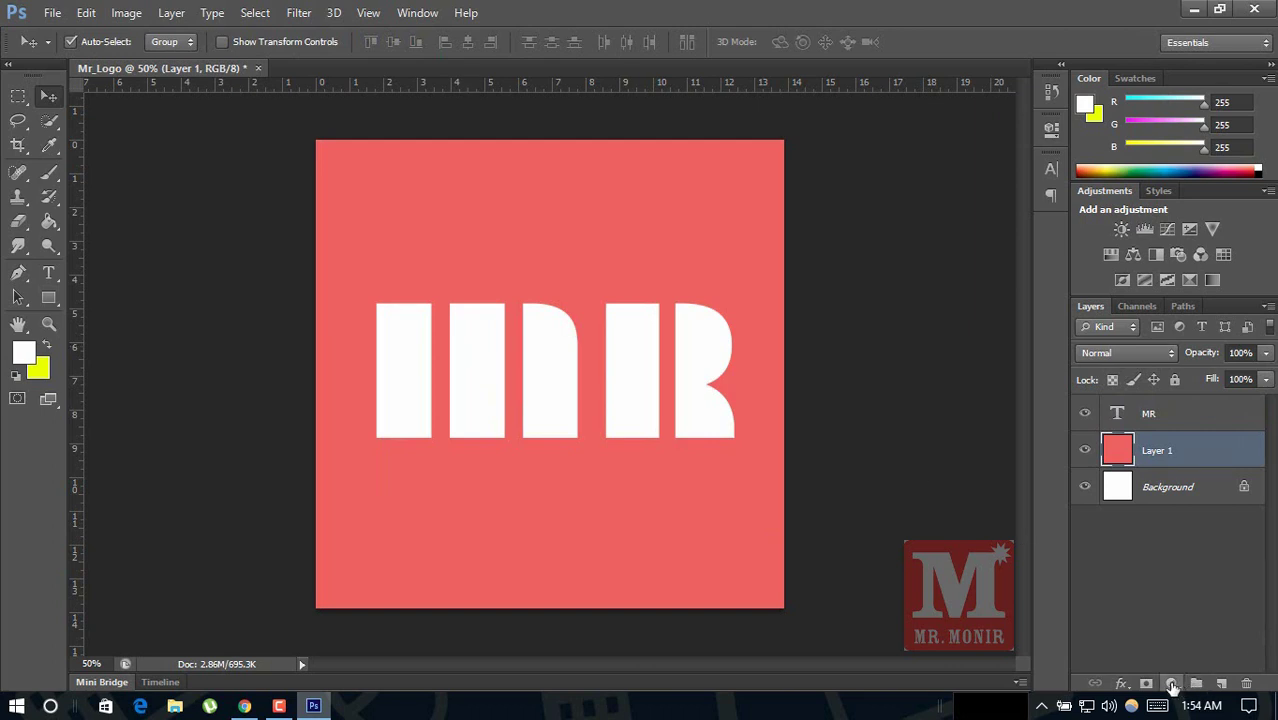
left_click(1172, 685)
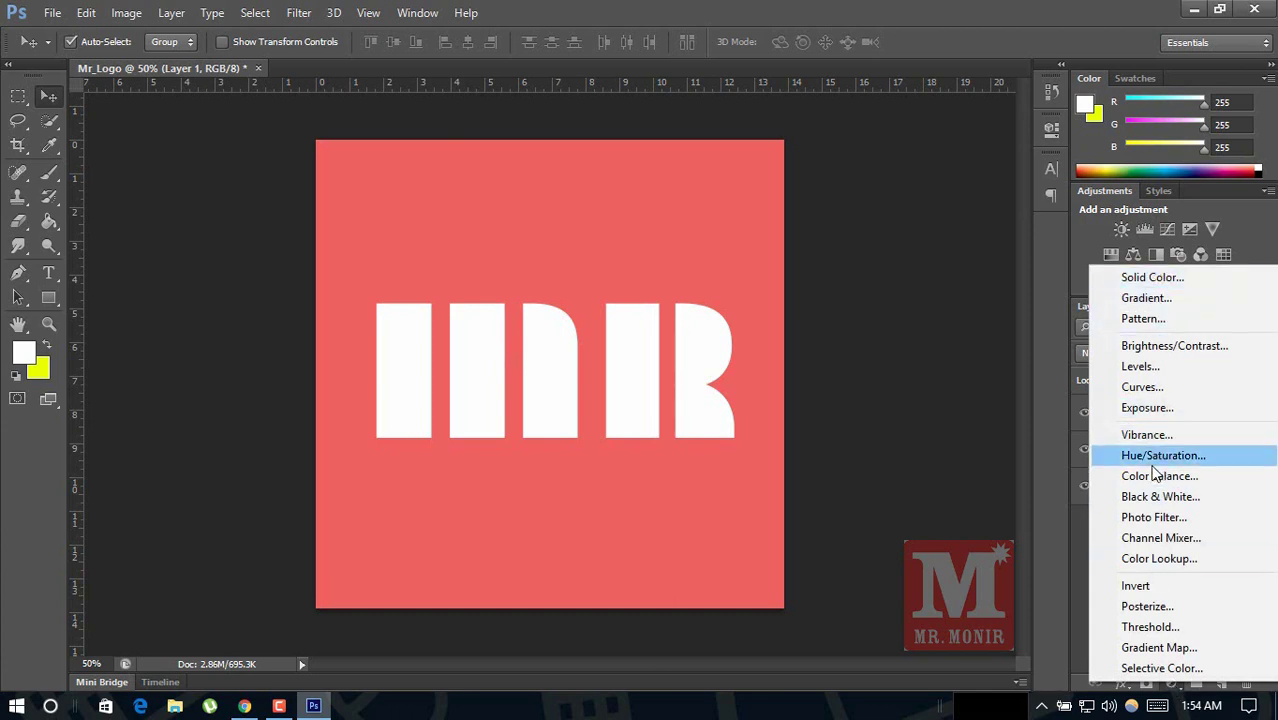
- Apply Hue/Saturation to Layer 1: hue +1, saturation +4, lightness -8
left_click(1076, 552)
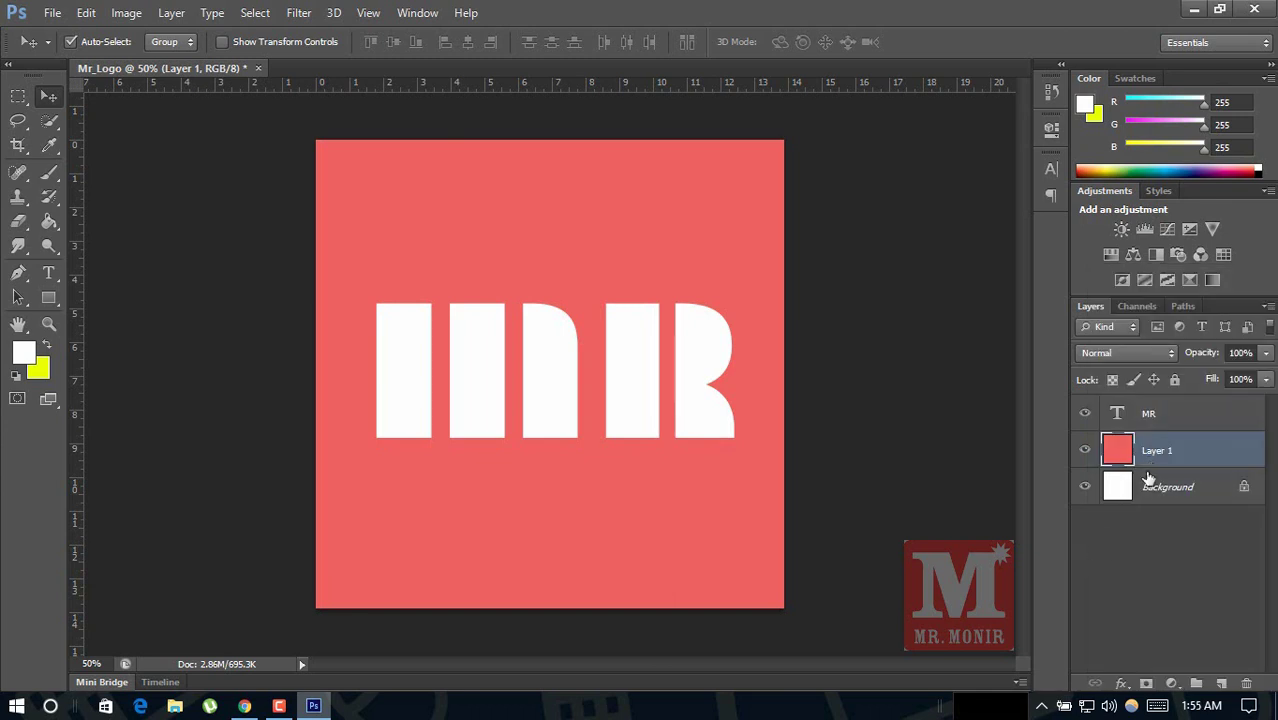
key("u")
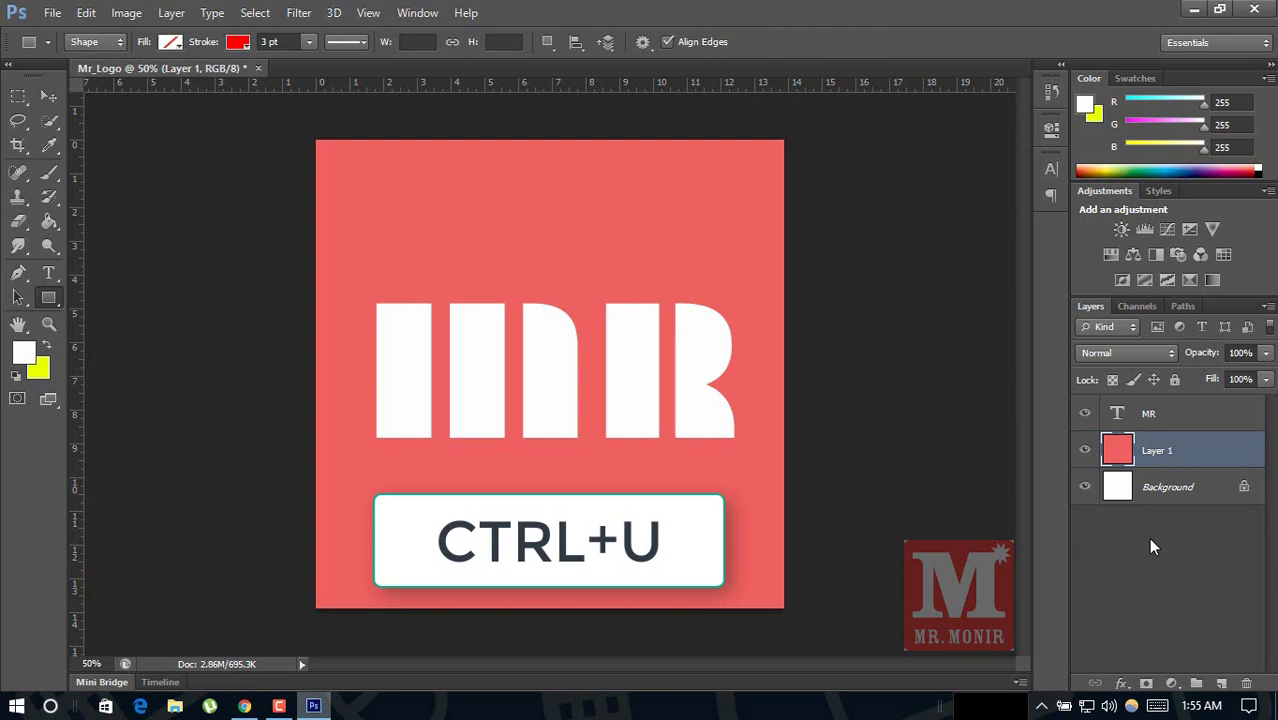
key("ctrl+u")
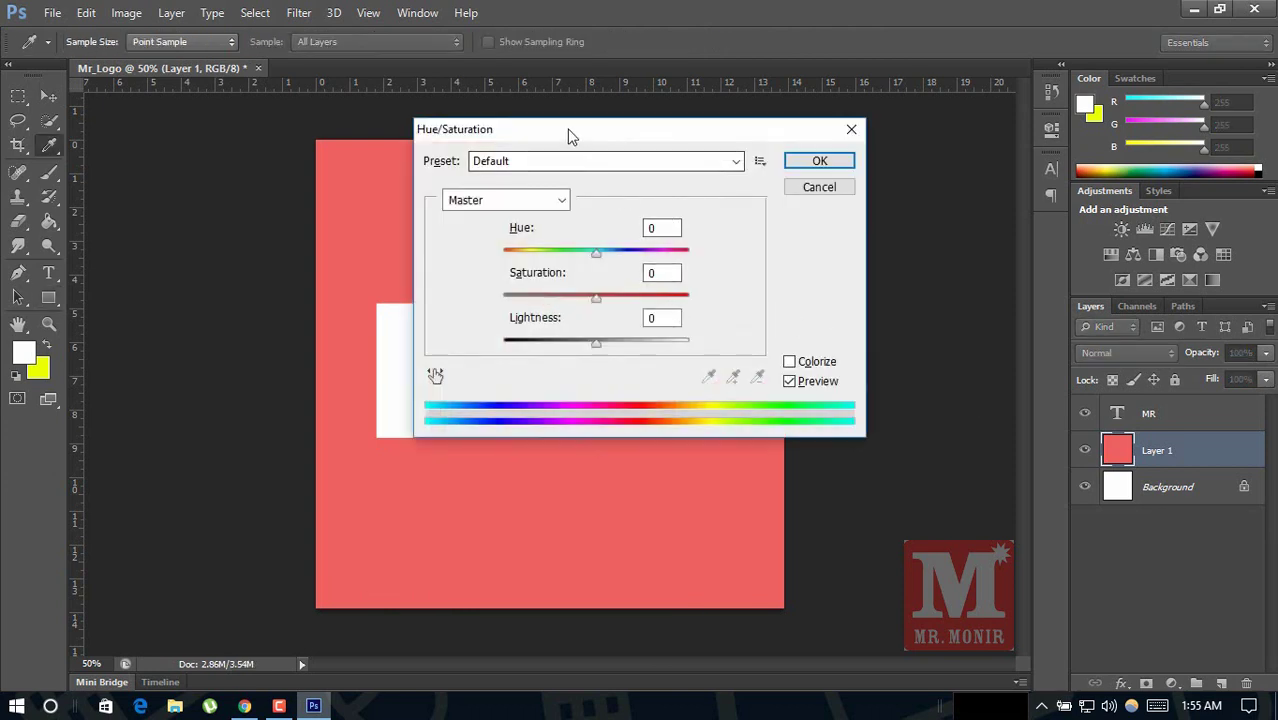
left_click_drag(572, 131, 1038, 177)
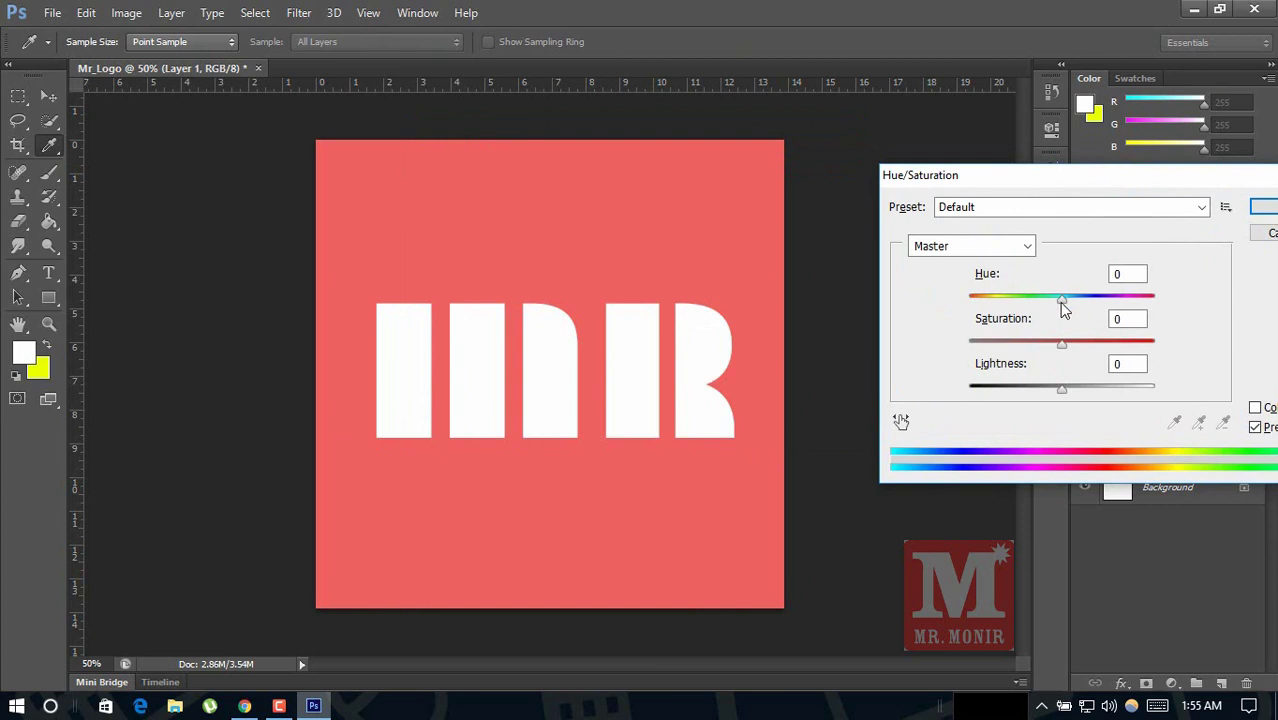
left_click_drag(1062, 300, 1068, 308)
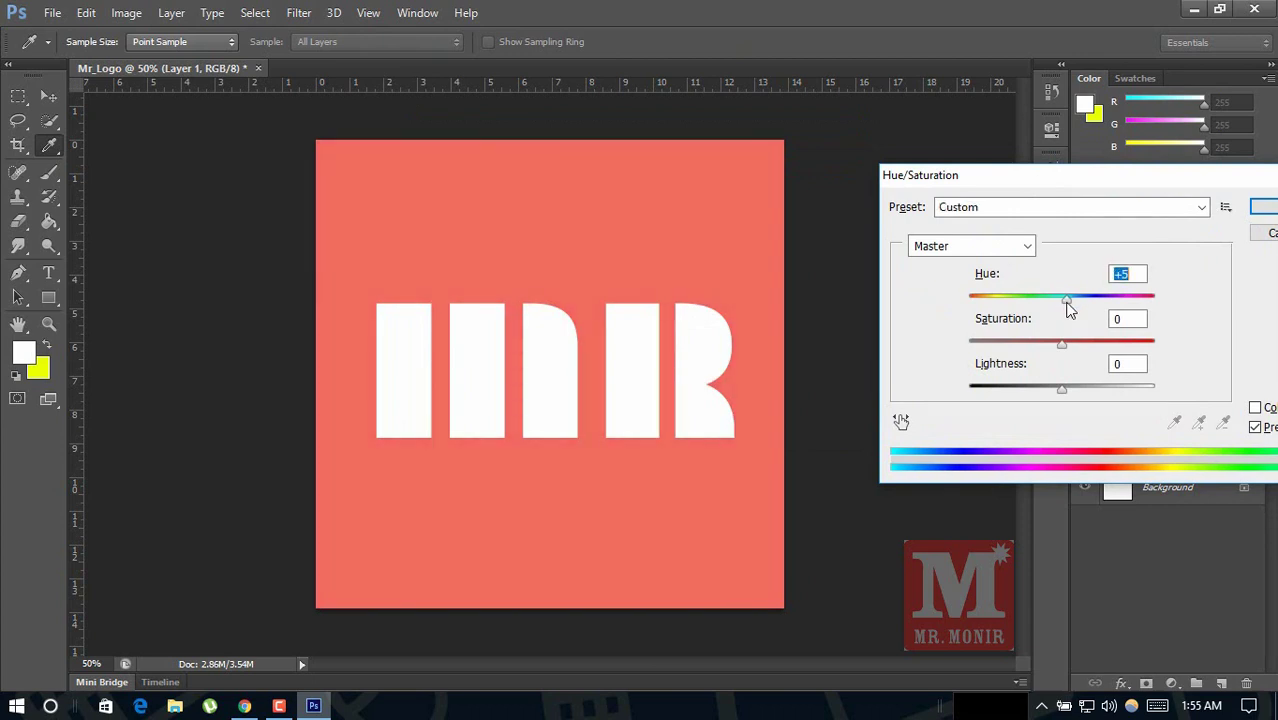
left_click_drag(1068, 308, 1066, 320)
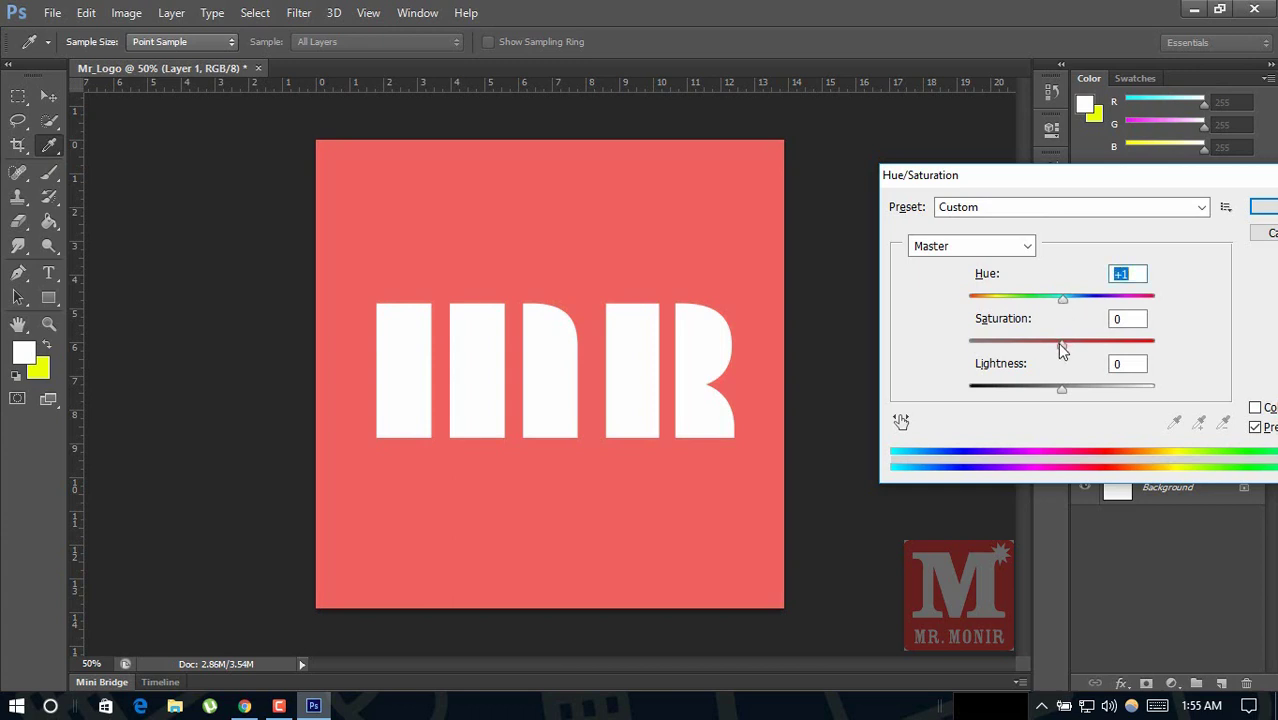
left_click_drag(1062, 344, 1066, 346)
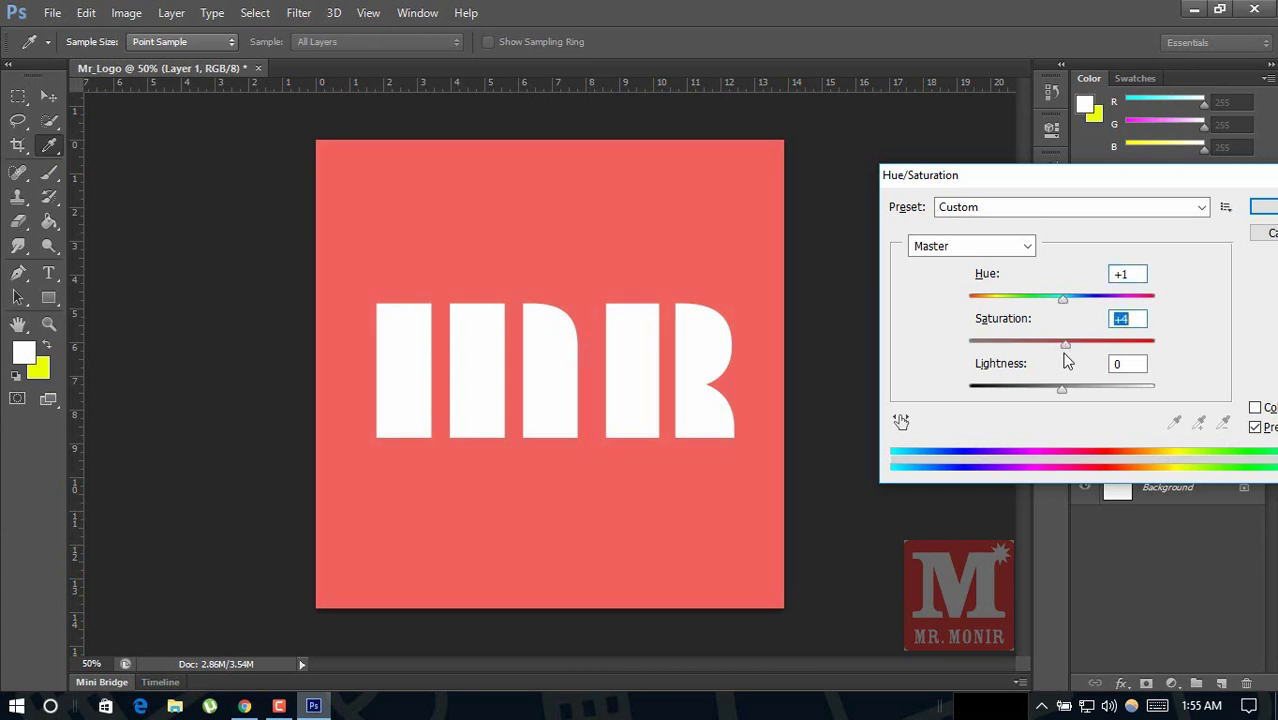
left_click_drag(1064, 390, 1054, 391)
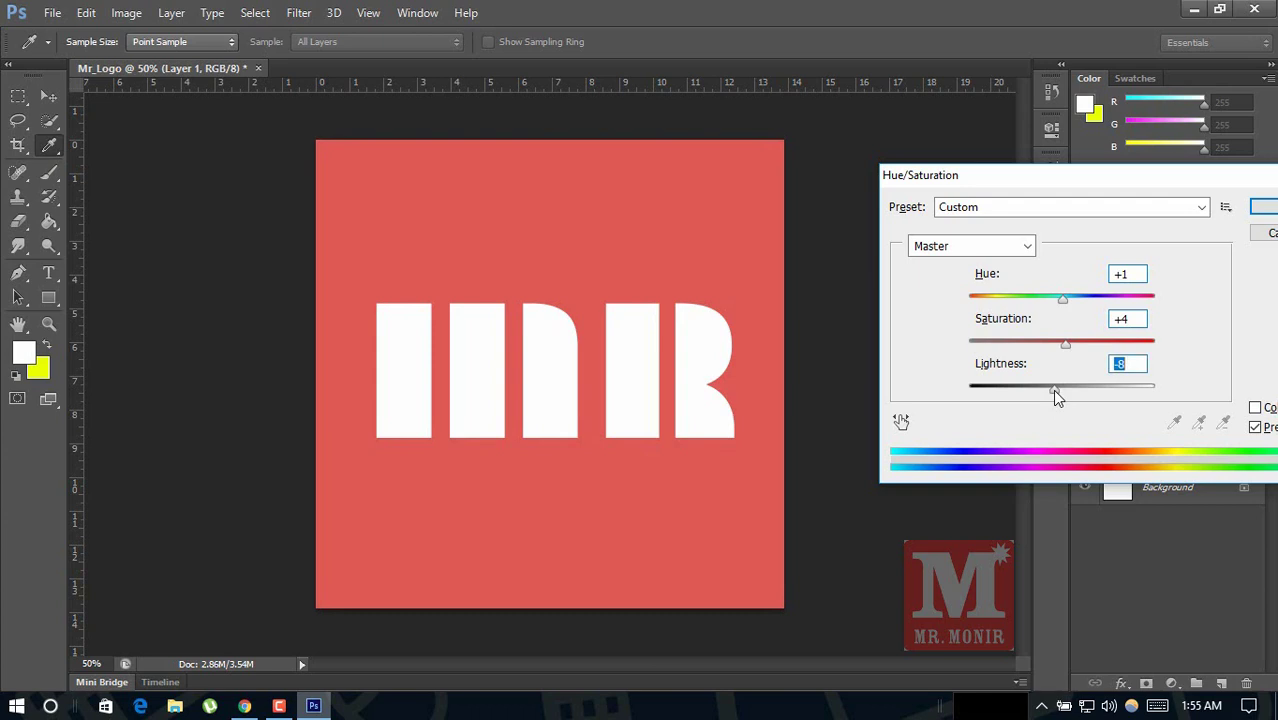
key("Tab")
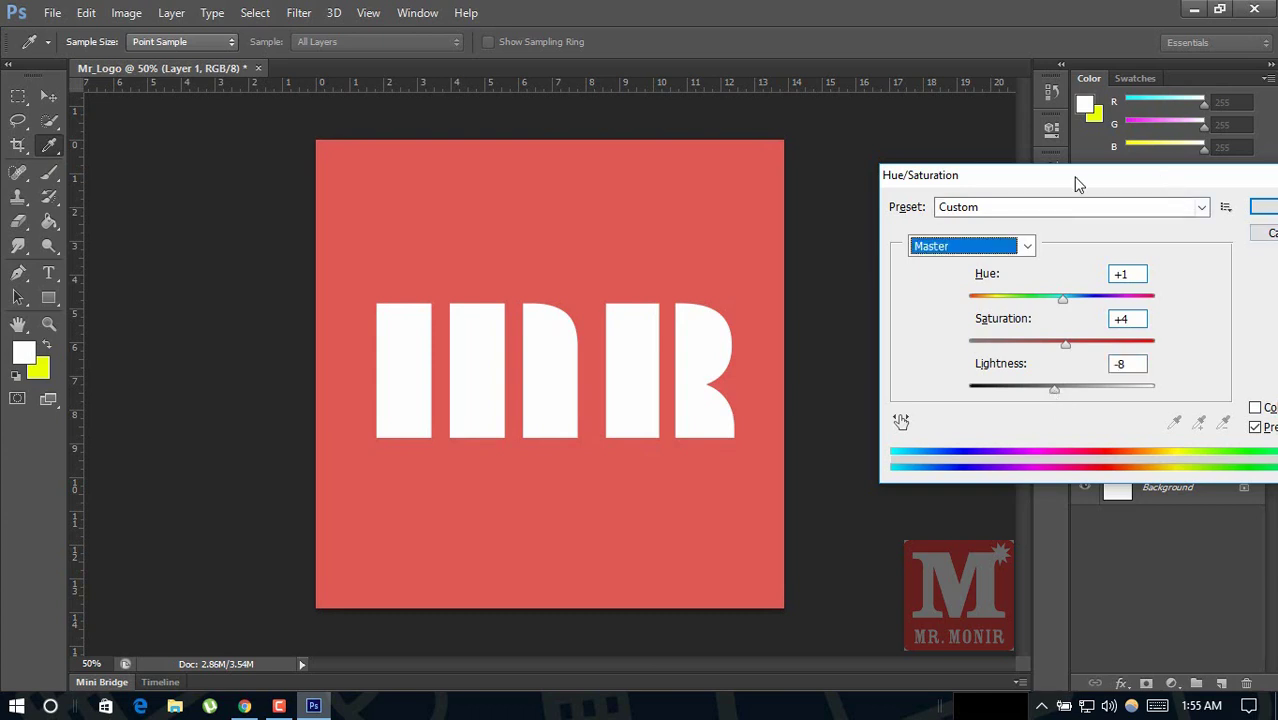
left_click_drag(1078, 183, 934, 193)
left_click(1121, 218)
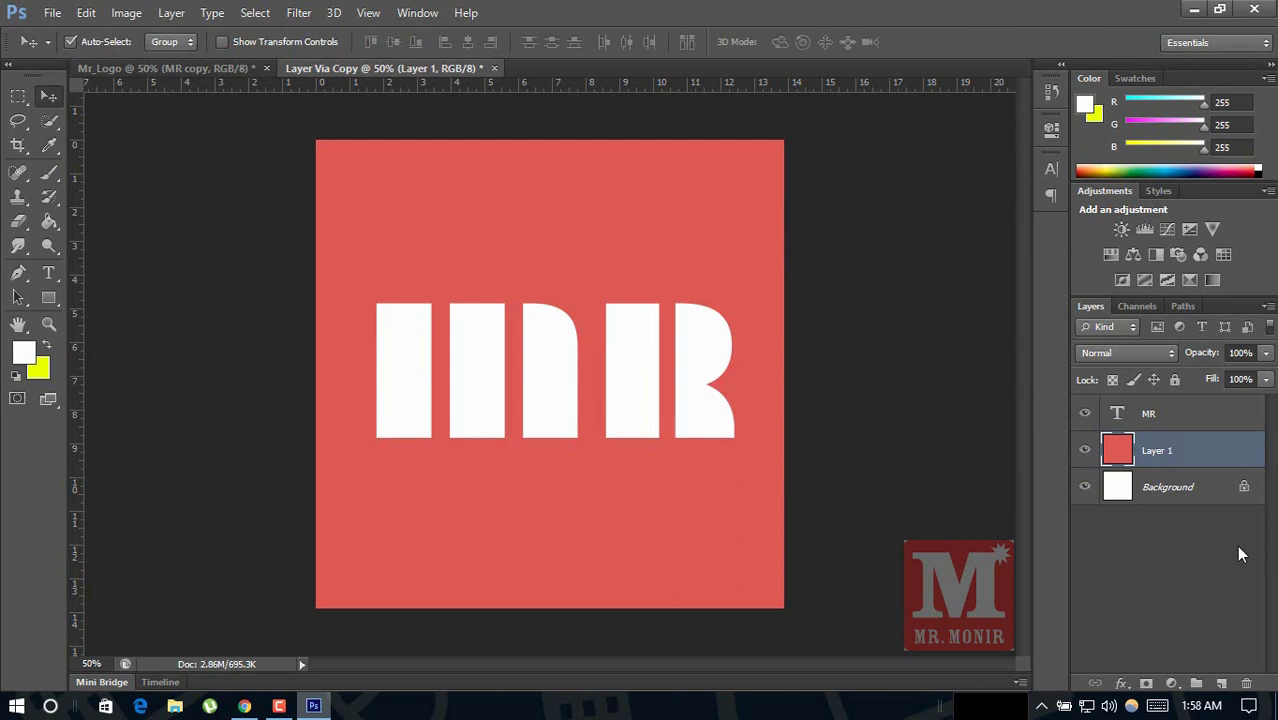
- Duplicate the white MR text layer as 'MR copy' and begin a free transform on it
left_click(1158, 429)
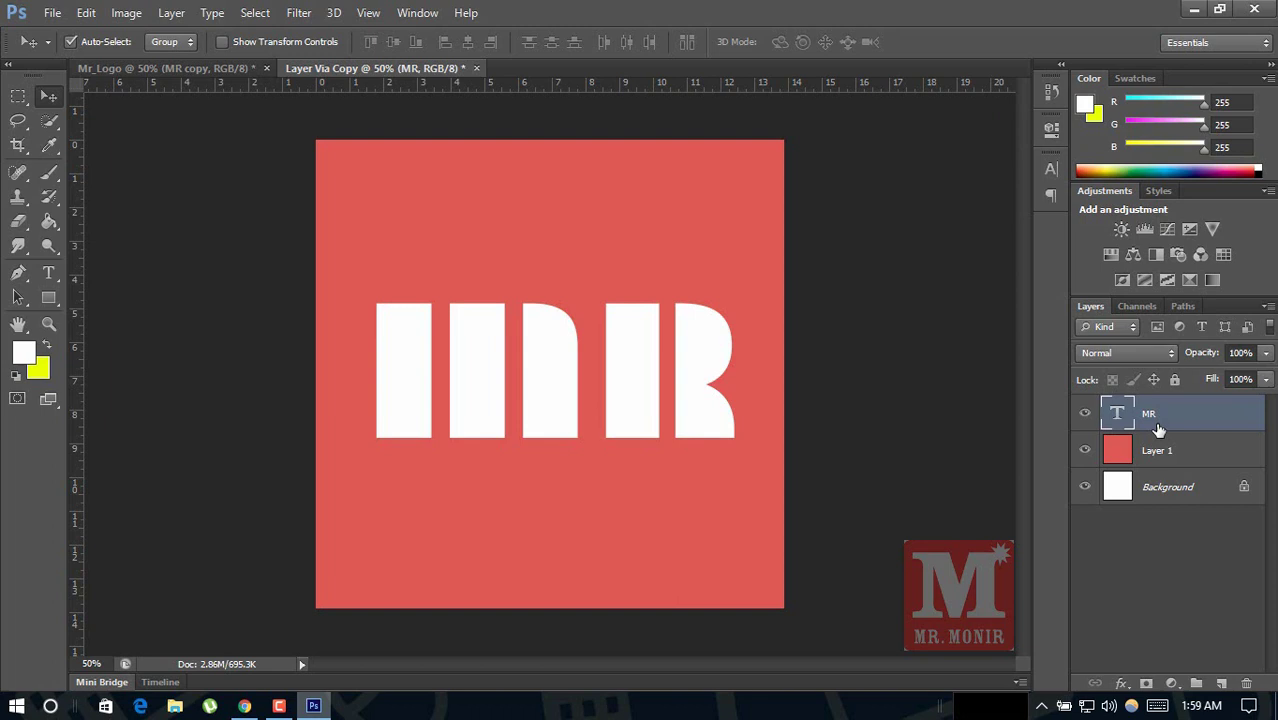
key("ctrl+j")
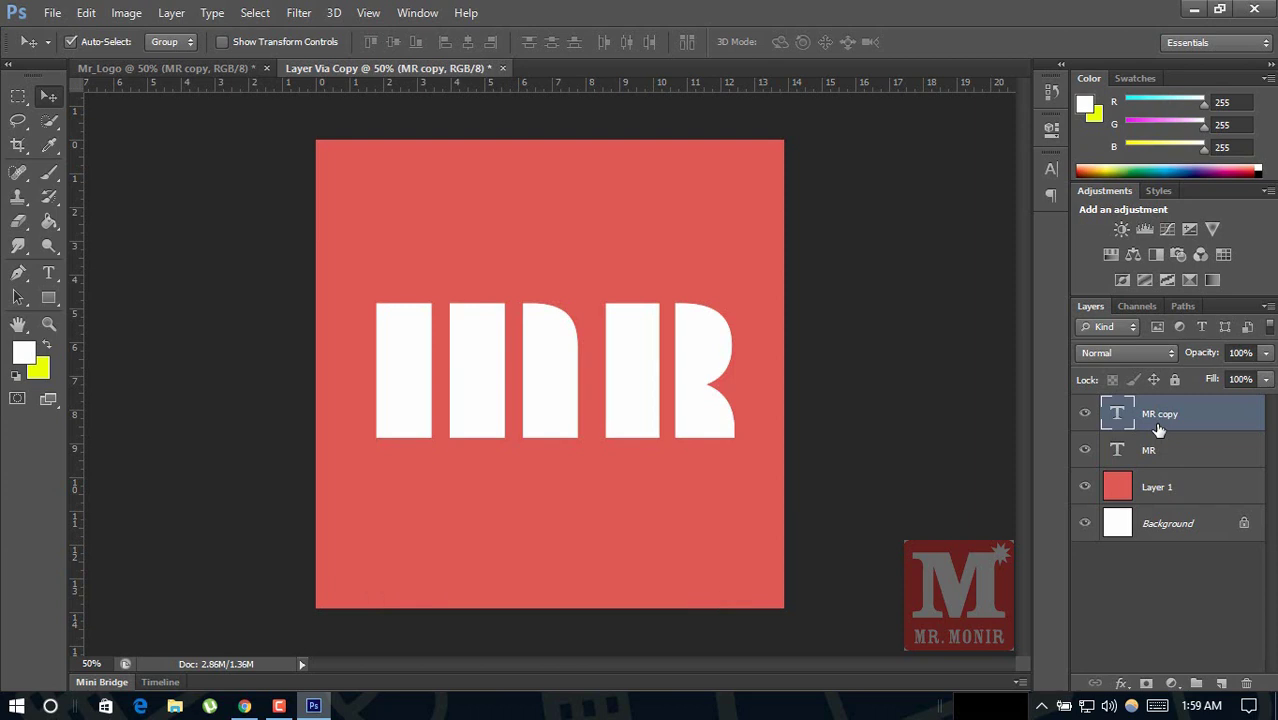
key("ctrl+t")
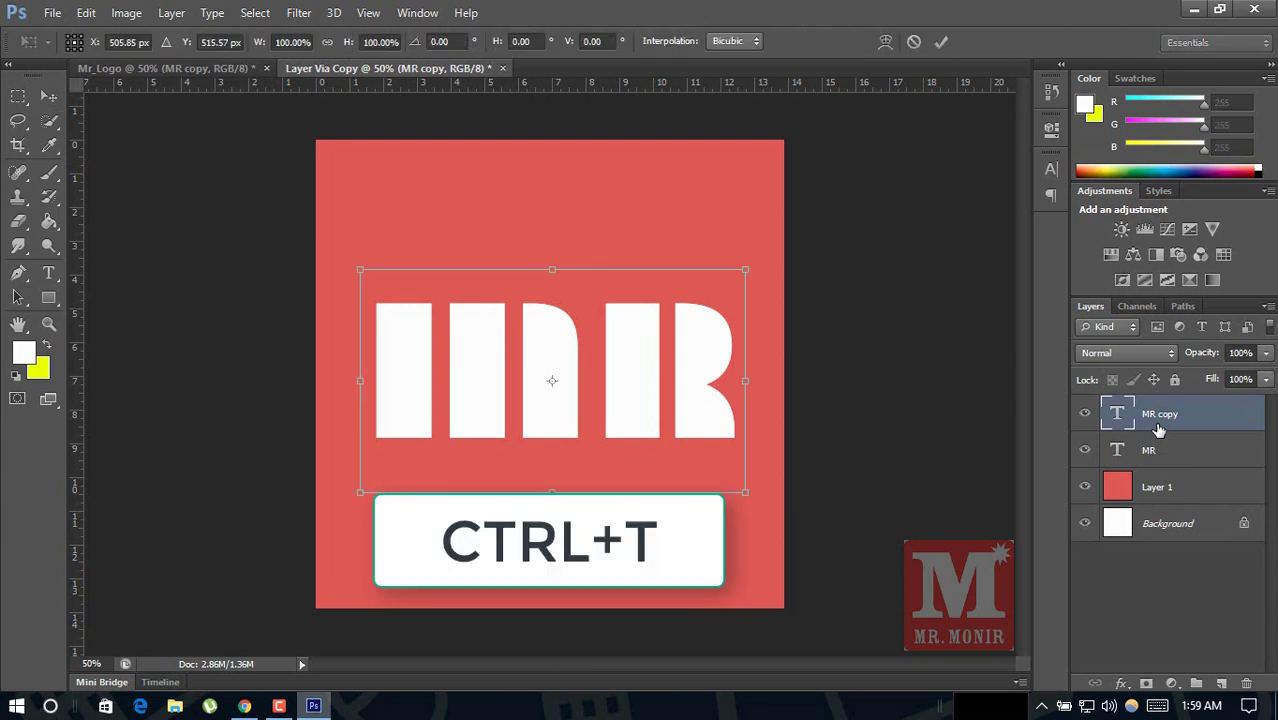
- Rotate the MR copy text 45° and commit the transform
left_click(463, 38)
left_click_drag(463, 35, 430, 36)
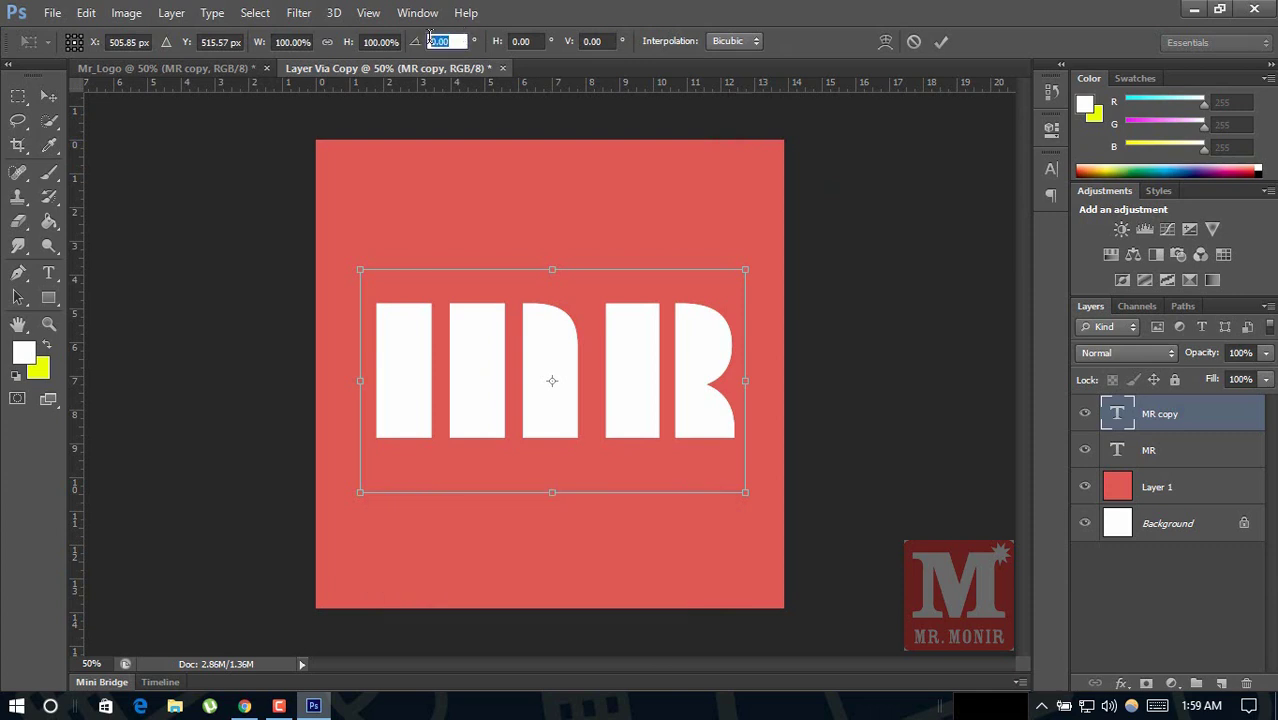
type("45")
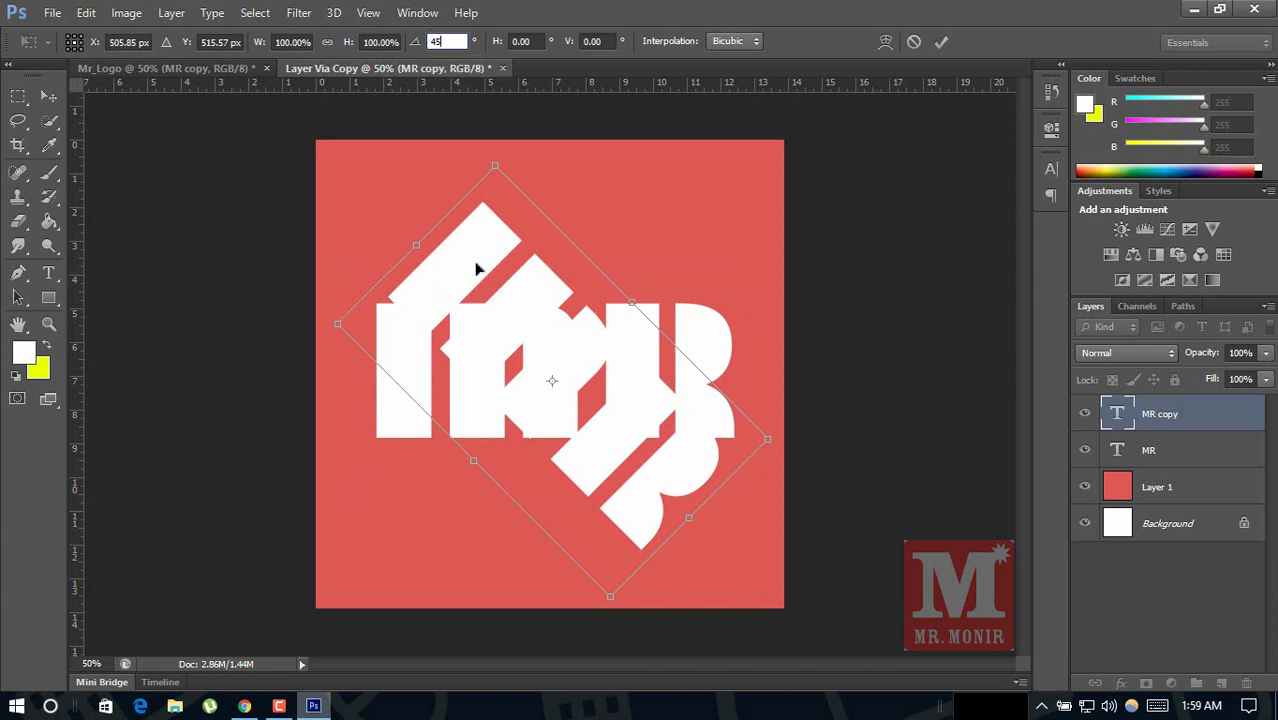
key("Return")
key("Return")
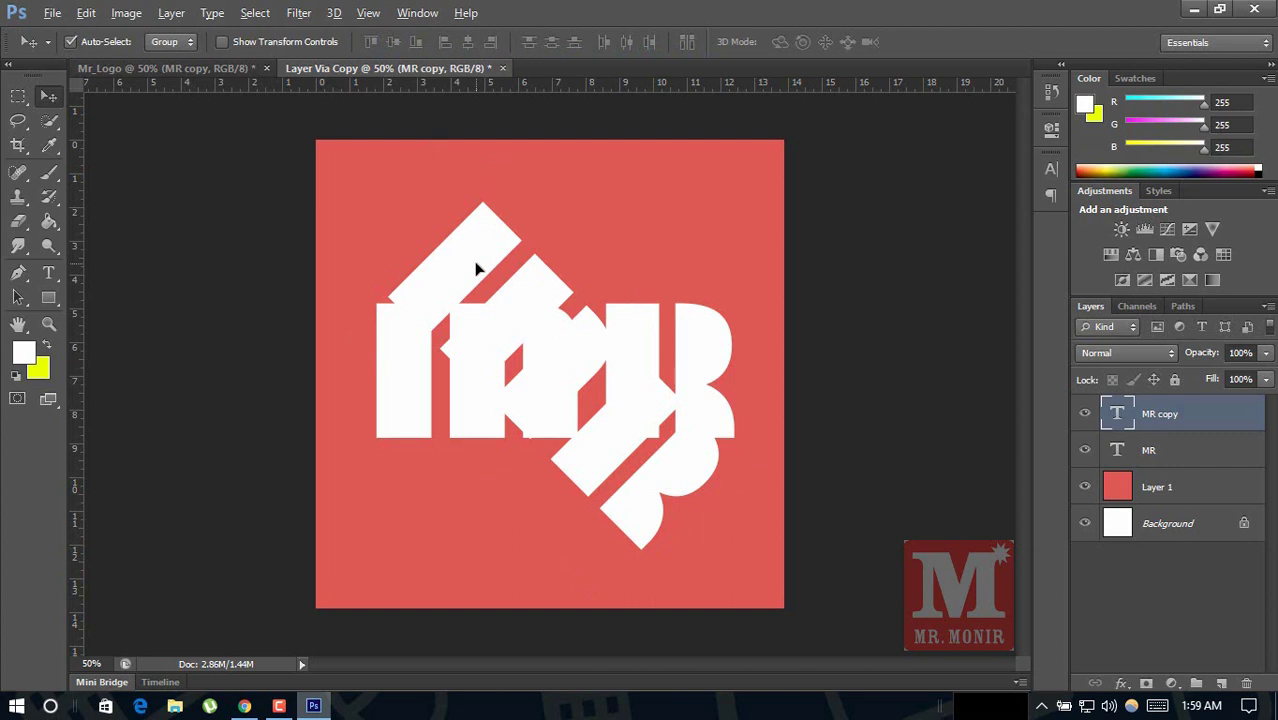
- Repeat the duplicate-and-transform (Ctrl+Alt+Shift+T) up to MR copy 144, forming a diagonal white extrusion
key("ctrl+alt+shift+t")
key("ctrl+alt+shift+t")
key("ctrl+alt+shift+t")
key("ctrl+alt+shift+t")
key("ctrl+alt+shift+t")
key("ctrl+alt+shift+t")
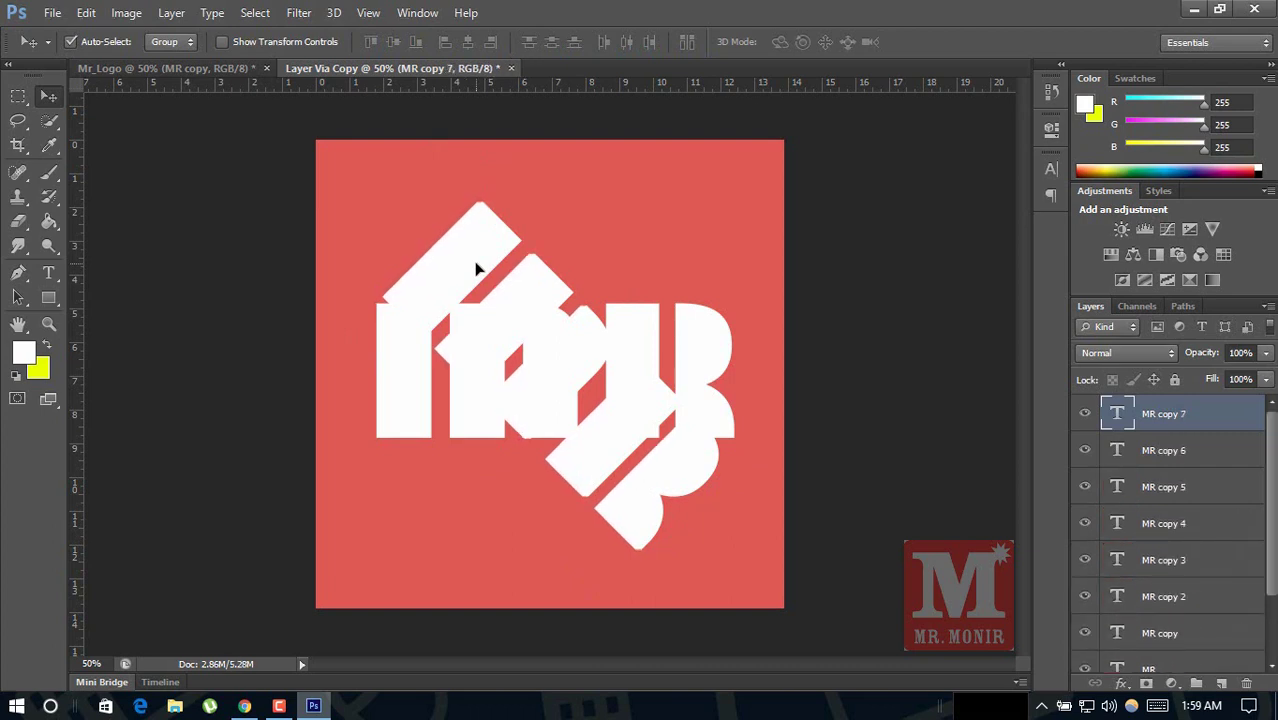
key("ctrl+alt+shift+t")
key("ctrl+alt+shift+t")
key("ctrl+alt+shift+t")
key("ctrl+alt+shift+t")
key("ctrl+alt+shift+t")
key("ctrl+alt+shift+t")
key("ctrl+alt+shift+t")
key("ctrl+alt+shift+t")
key("ctrl+alt+shift+t")
key("ctrl+alt+shift+t")
key("ctrl+alt+shift+t")
key("ctrl+alt+shift+t")
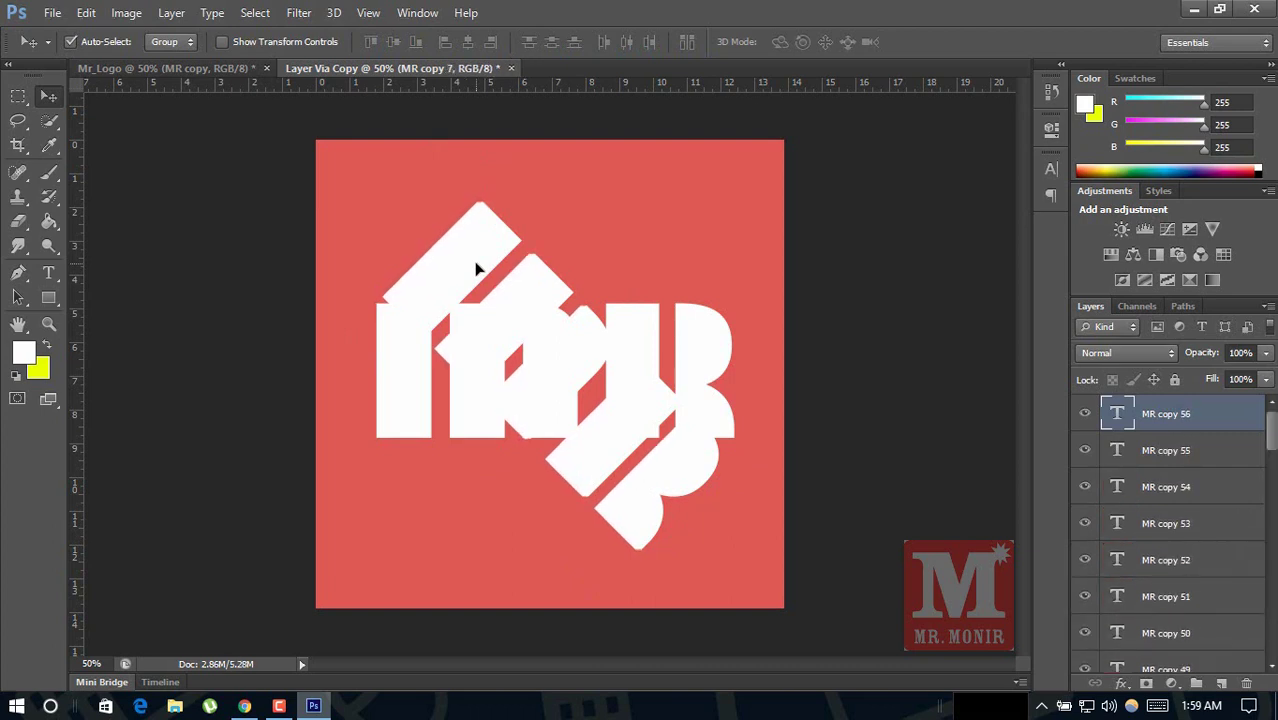
key("ctrl+alt+shift+t")
key("ctrl+alt+shift+t")
key("ctrl+alt+shift+t")
key("ctrl+alt+shift+t")
key("ctrl+alt+shift+t")
key("ctrl+alt+shift+t")
key("ctrl+alt+shift+t")
key("ctrl+alt+shift+t")
key("ctrl+alt+shift+t")
key("ctrl+alt+shift+t")
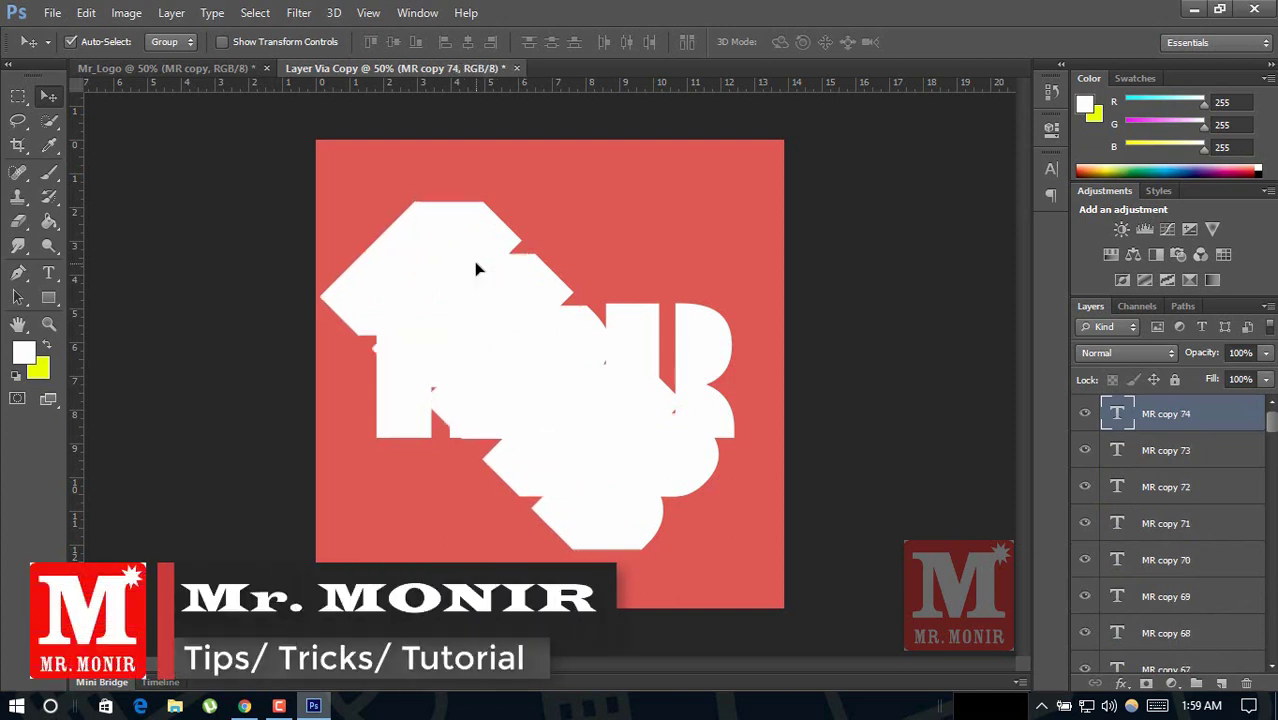
key("ctrl+alt+shift+t")
key("ctrl+alt+shift+t")
key("ctrl+alt+shift+t")
key("ctrl+alt+shift+t")
key("ctrl+alt+shift+t")
key("ctrl+alt+shift+t")
key("ctrl+alt+shift+t")
key("ctrl+alt+shift+t")
key("ctrl+alt+shift+t")
key("ctrl+alt+shift+t")
key("ctrl+alt+shift+t")
key("ctrl+alt+shift+t")
key("ctrl+alt+shift+t")
key("ctrl+alt+shift+t")
key("ctrl+alt+shift+t")
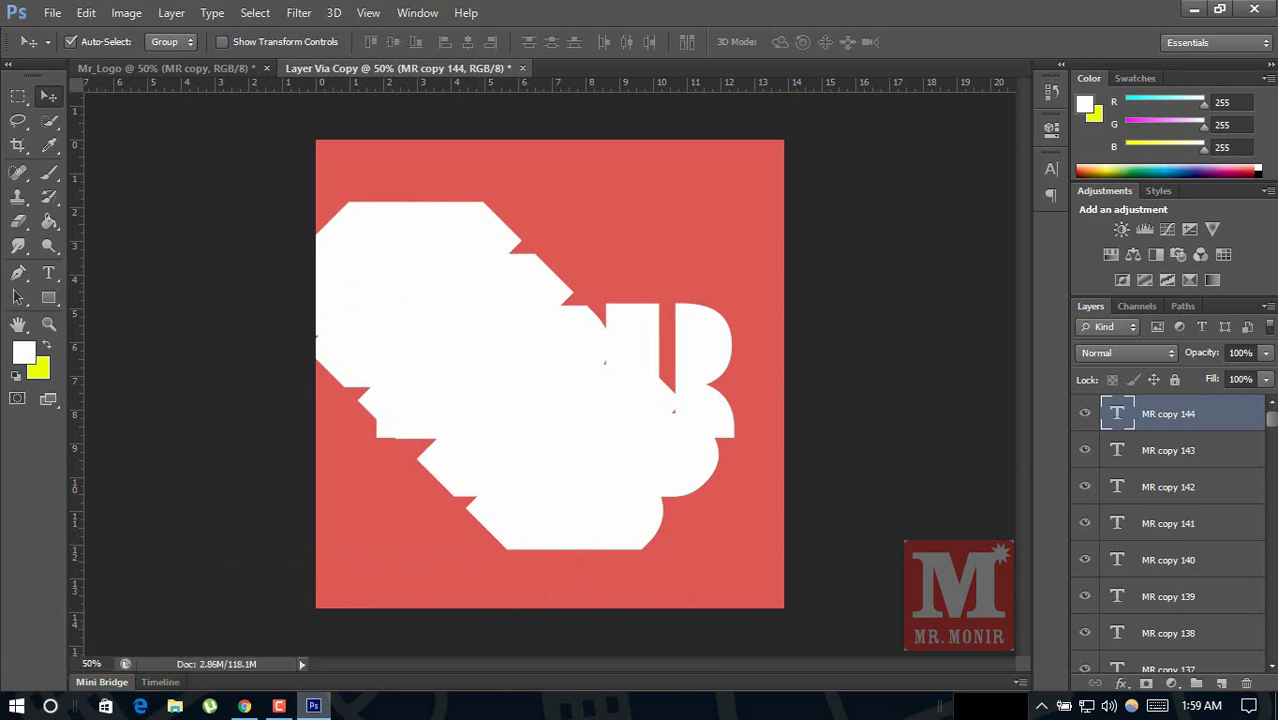
mouse_move(1265, 422)
left_mouse_down()
mouse_move(1262, 522)
mouse_move(1264, 412)
left_mouse_up()
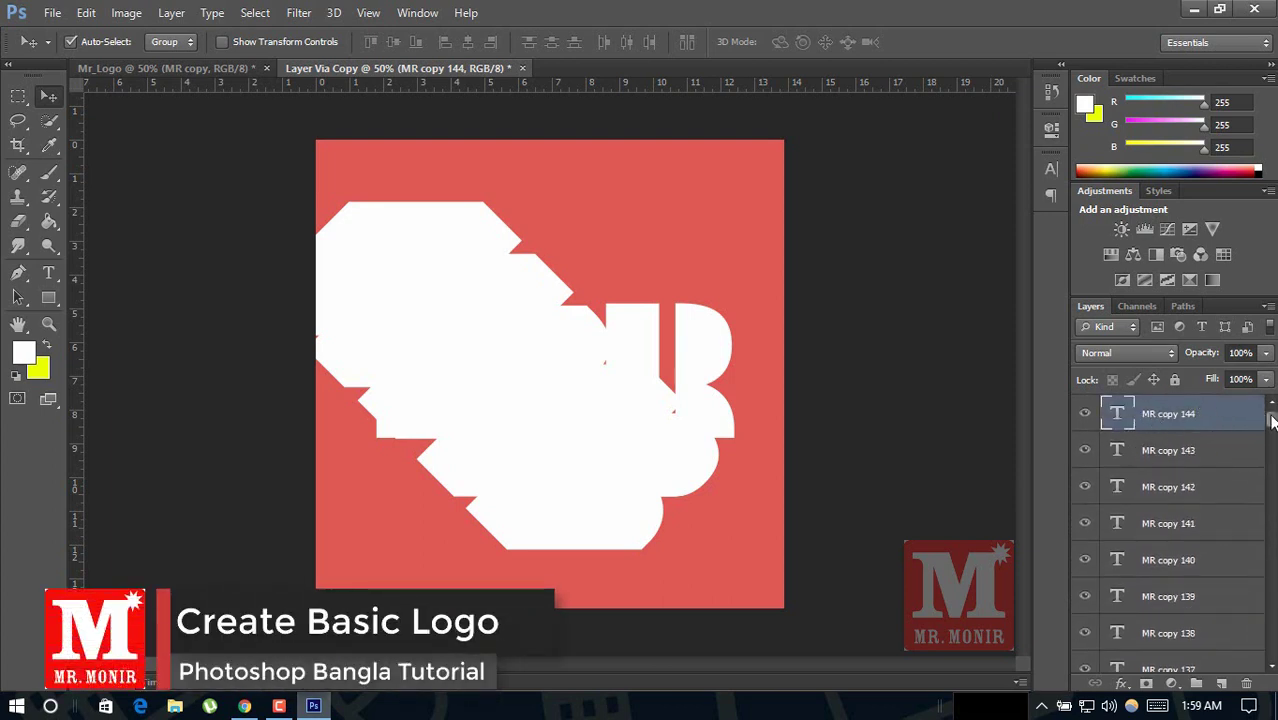
left_click_drag(1270, 420, 1272, 655)
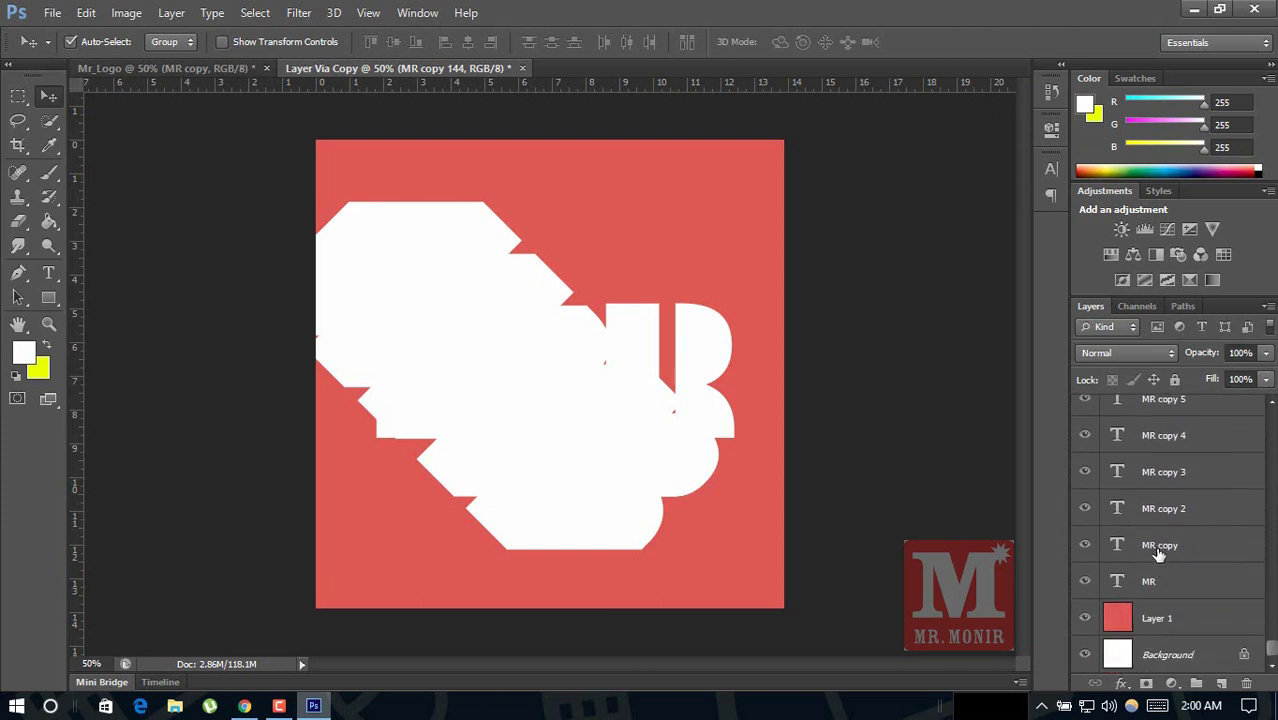
- Merge MR copy through MR copy 144 into one MR copy 144 layer, ready to transform
left_click(1158, 555, "shift")
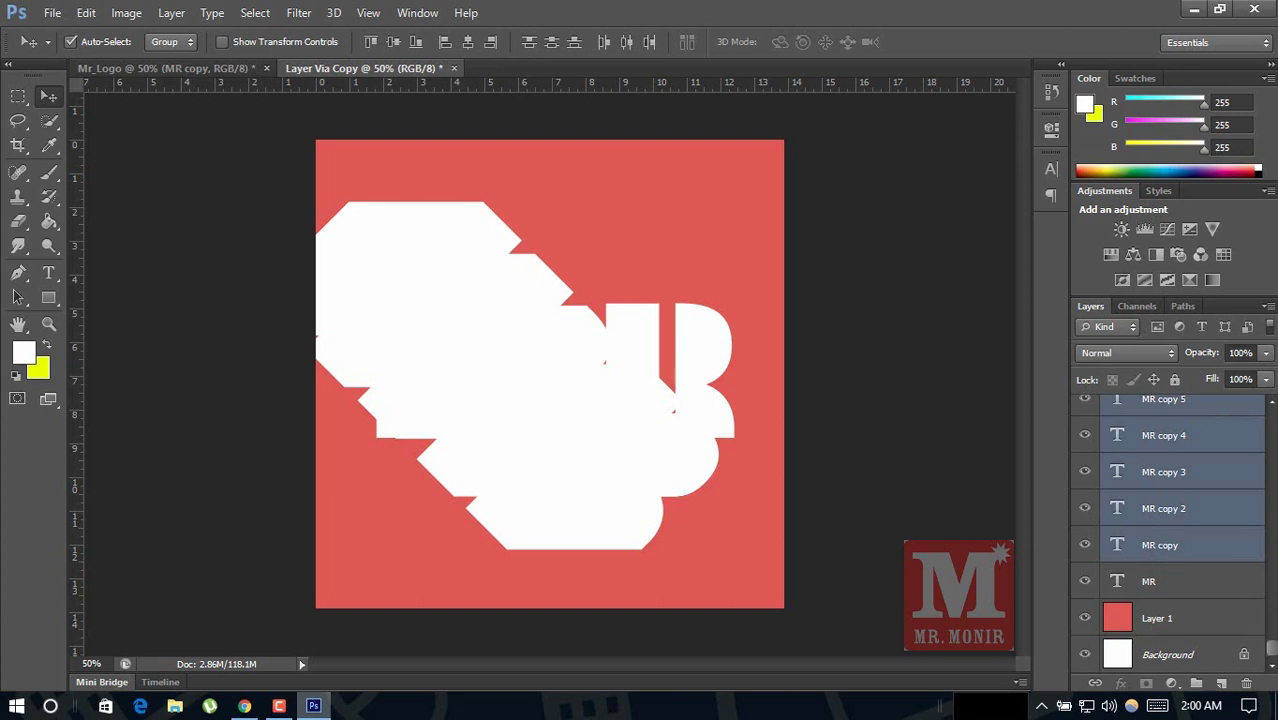
left_click_drag(1271, 648, 1271, 516)
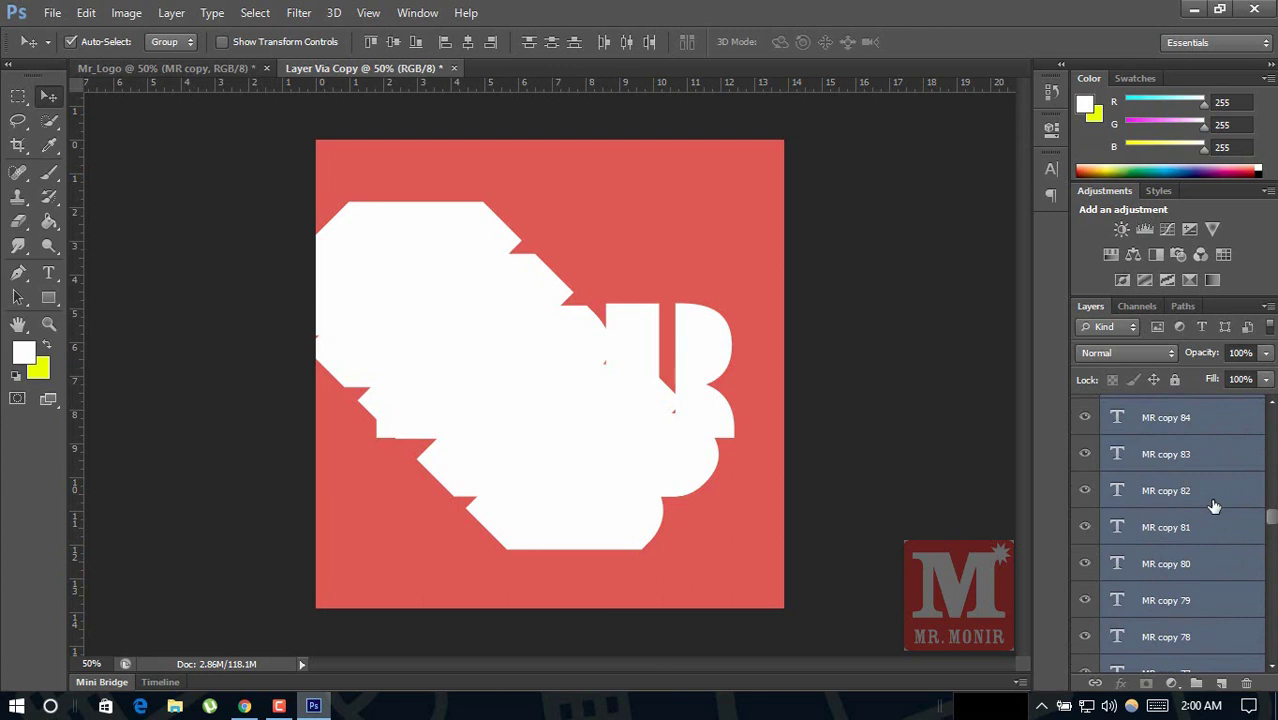
key("ctrl+e")
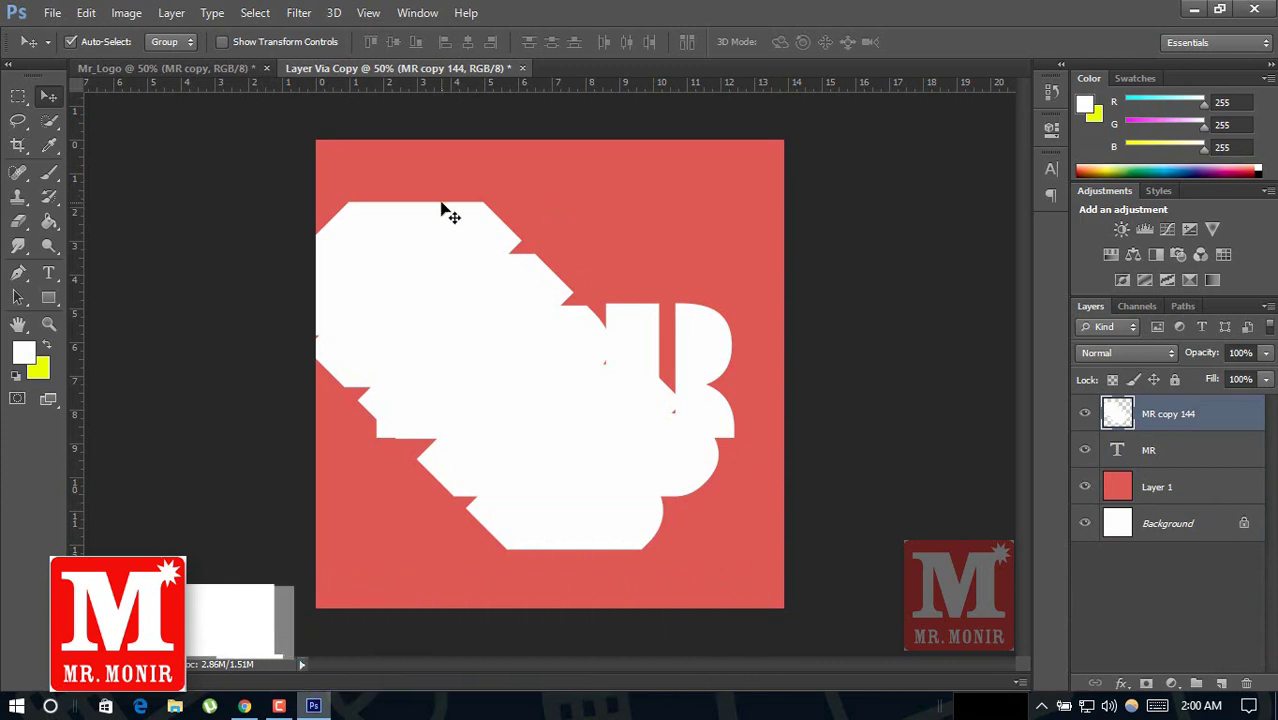
key("ctrl+t")
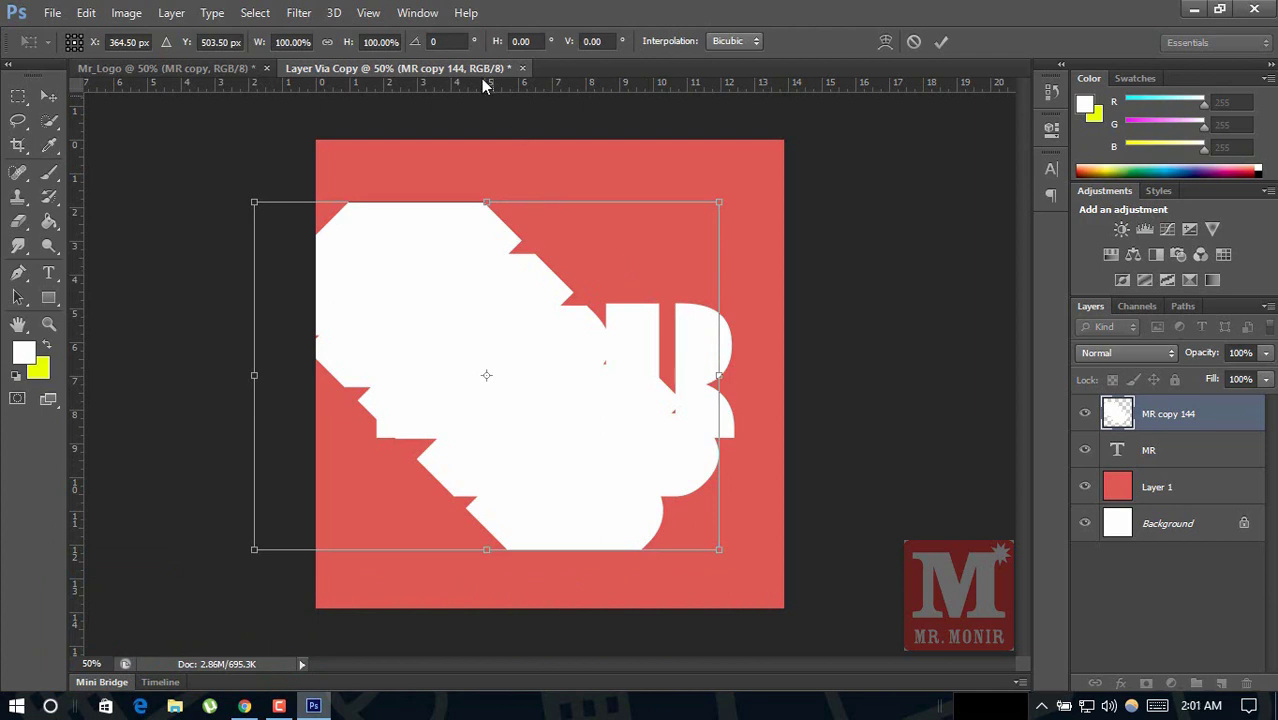
- Rotate the merged MR copy 144 layer by -45°, then reset colours to default black
left_click(445, 39)
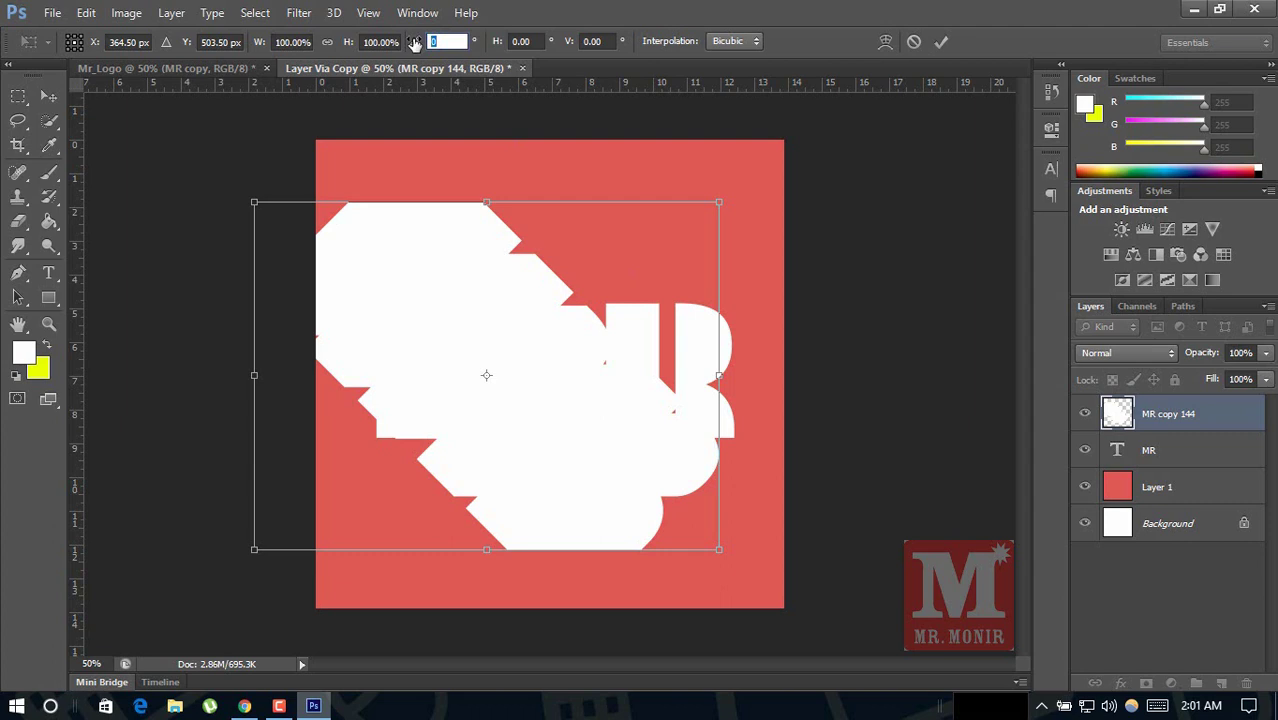
type("-45")
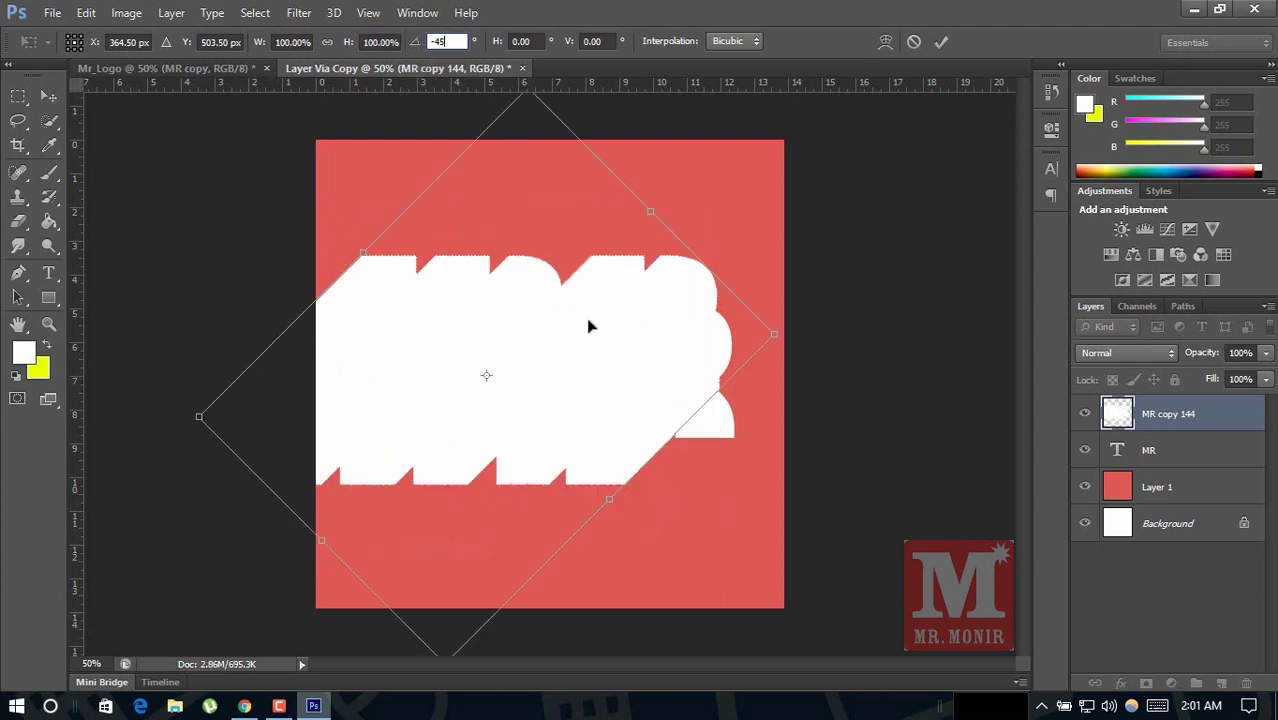
key("Return")
key("Return")
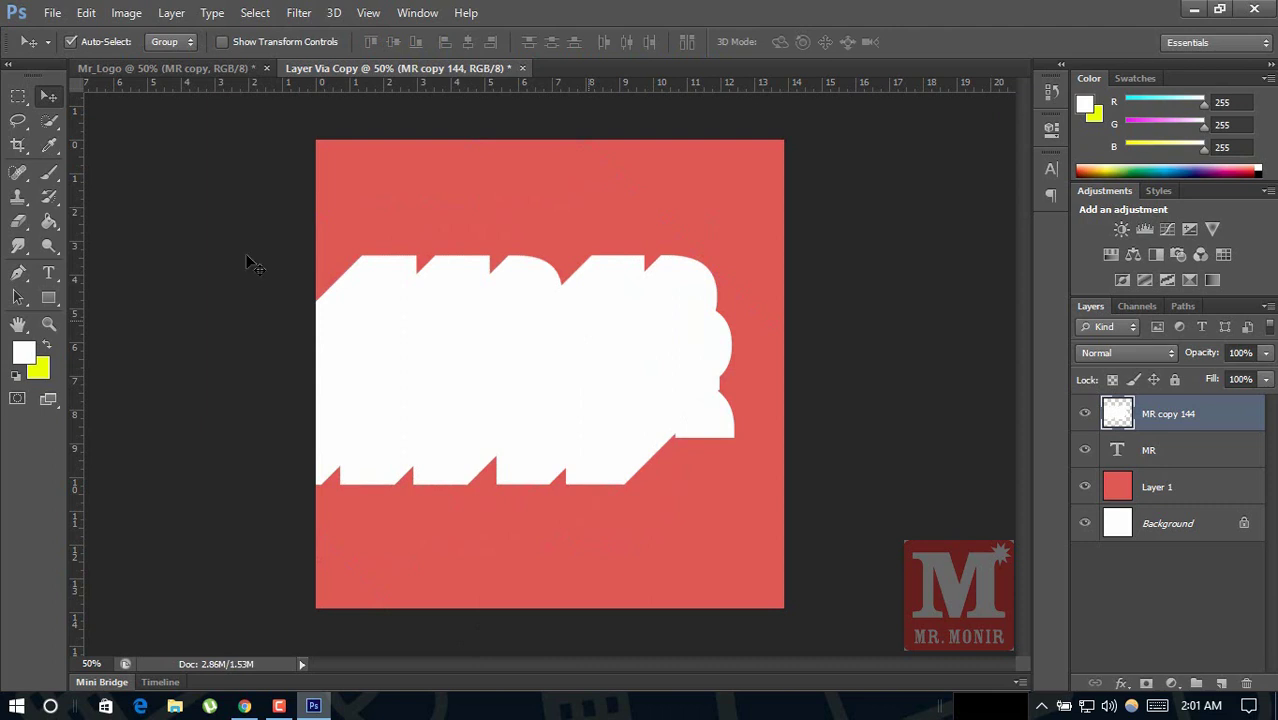
key("d")
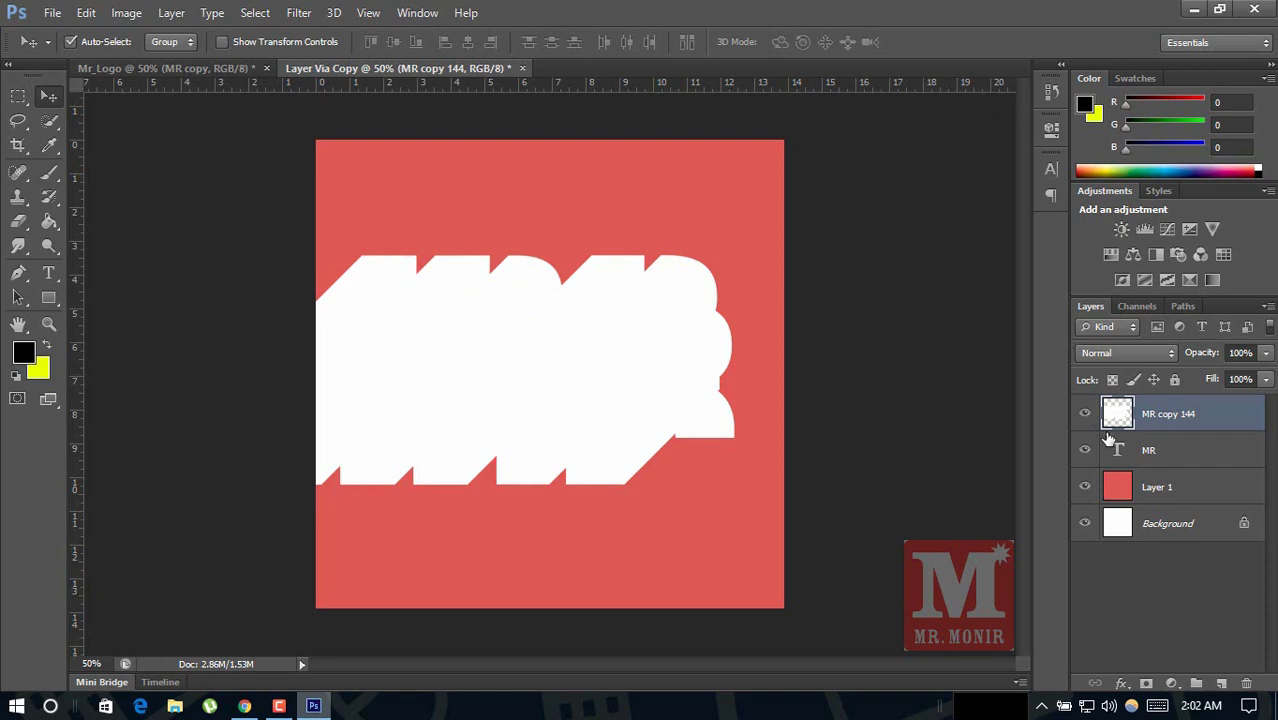
- Apply a black (000000) Color Overlay layer style to MR copy 144
double_click(1240, 425)
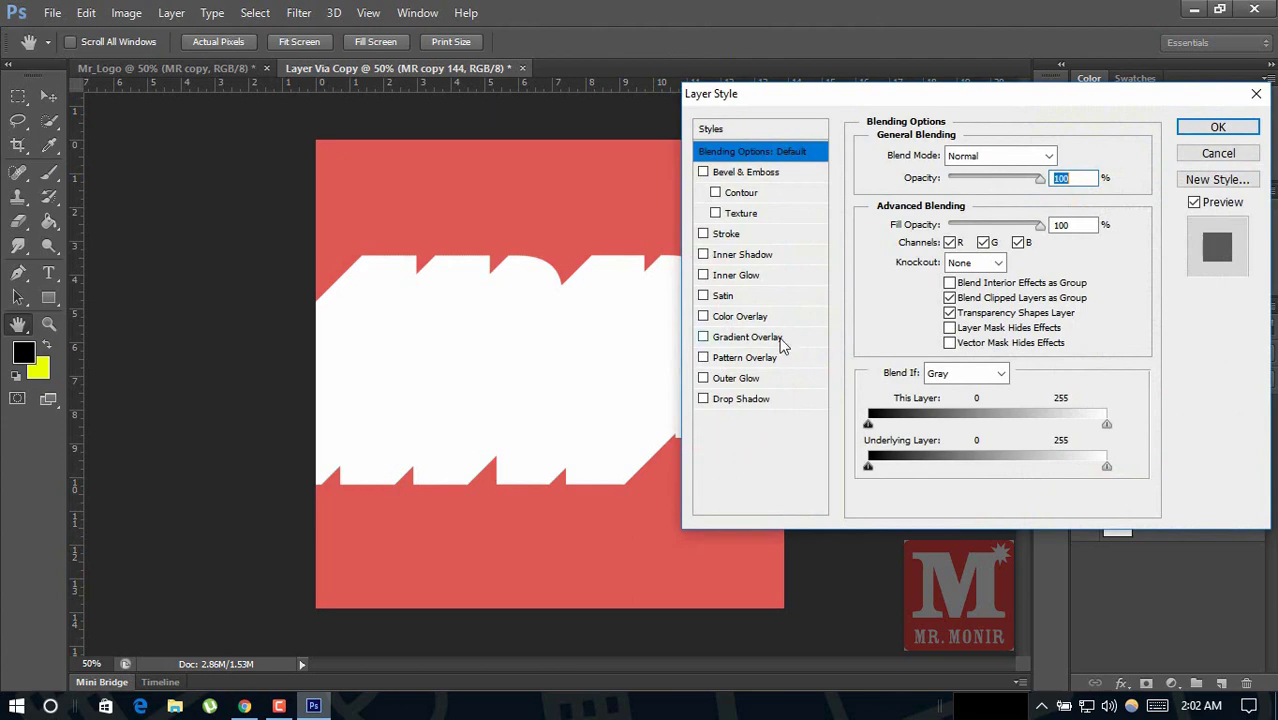
left_click(736, 318)
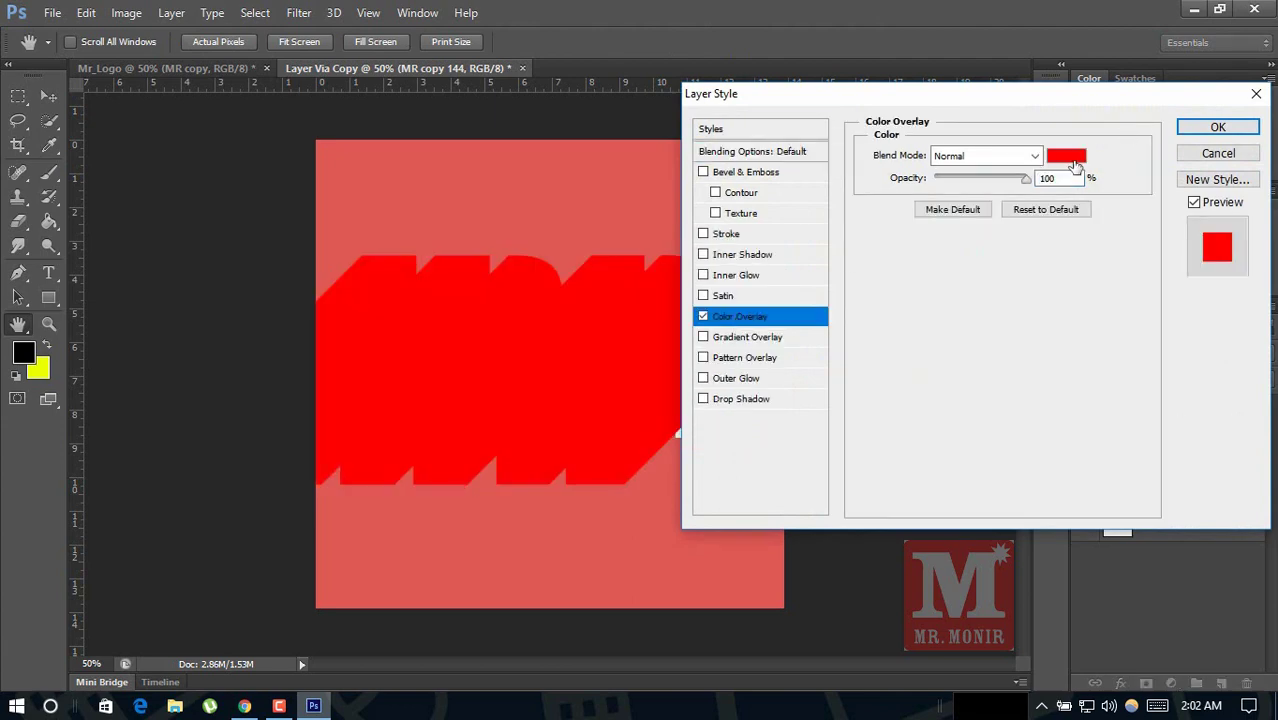
left_click(1070, 160)
left_click_drag(973, 468, 993, 513)
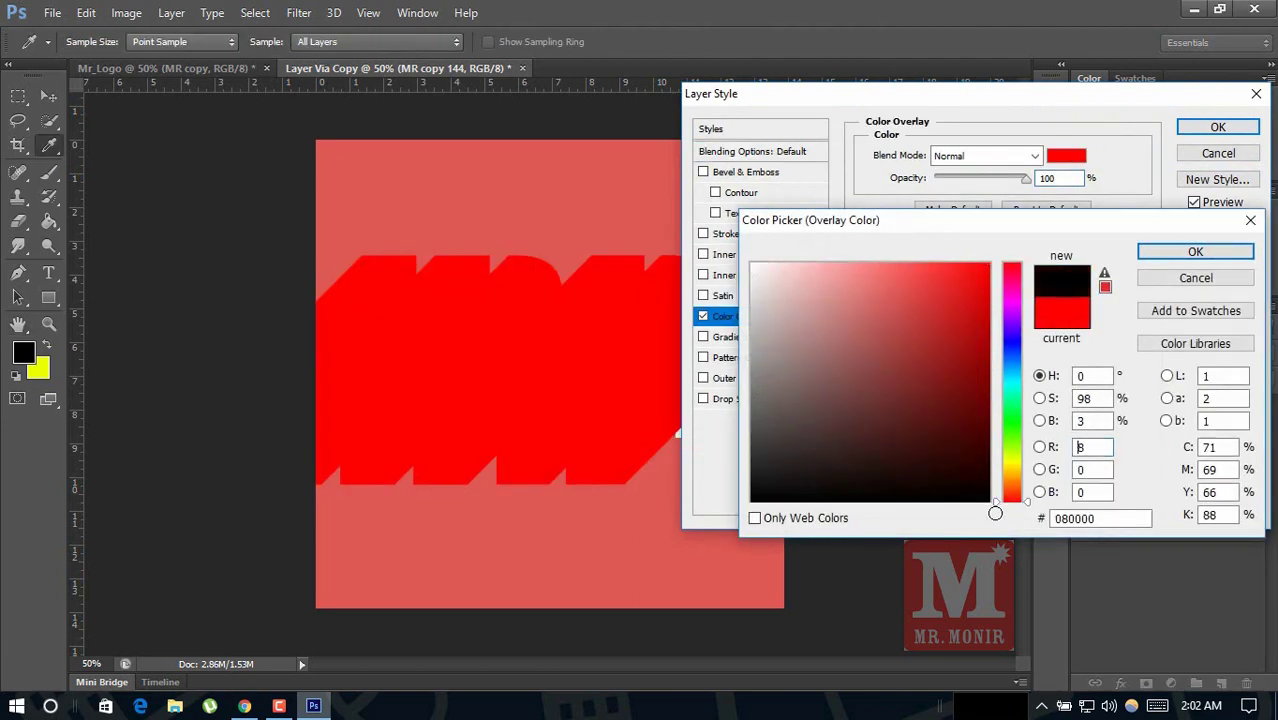
left_click(1163, 254)
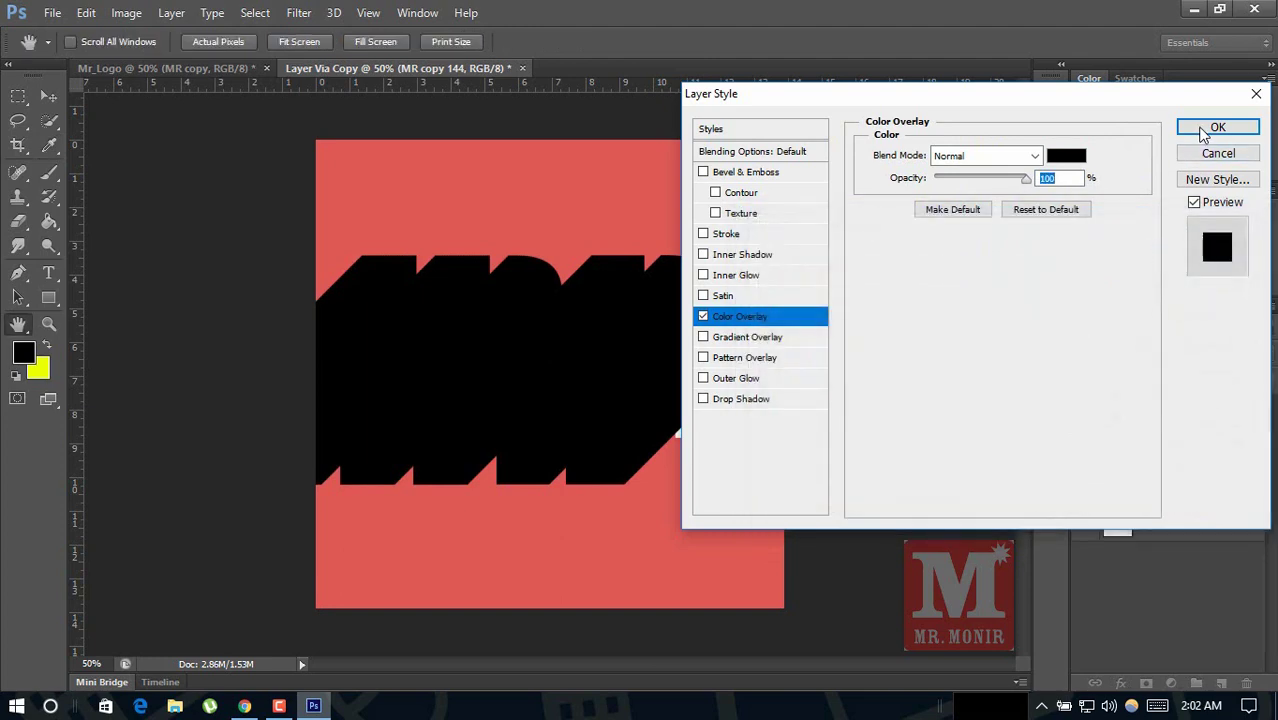
left_click(1204, 130)
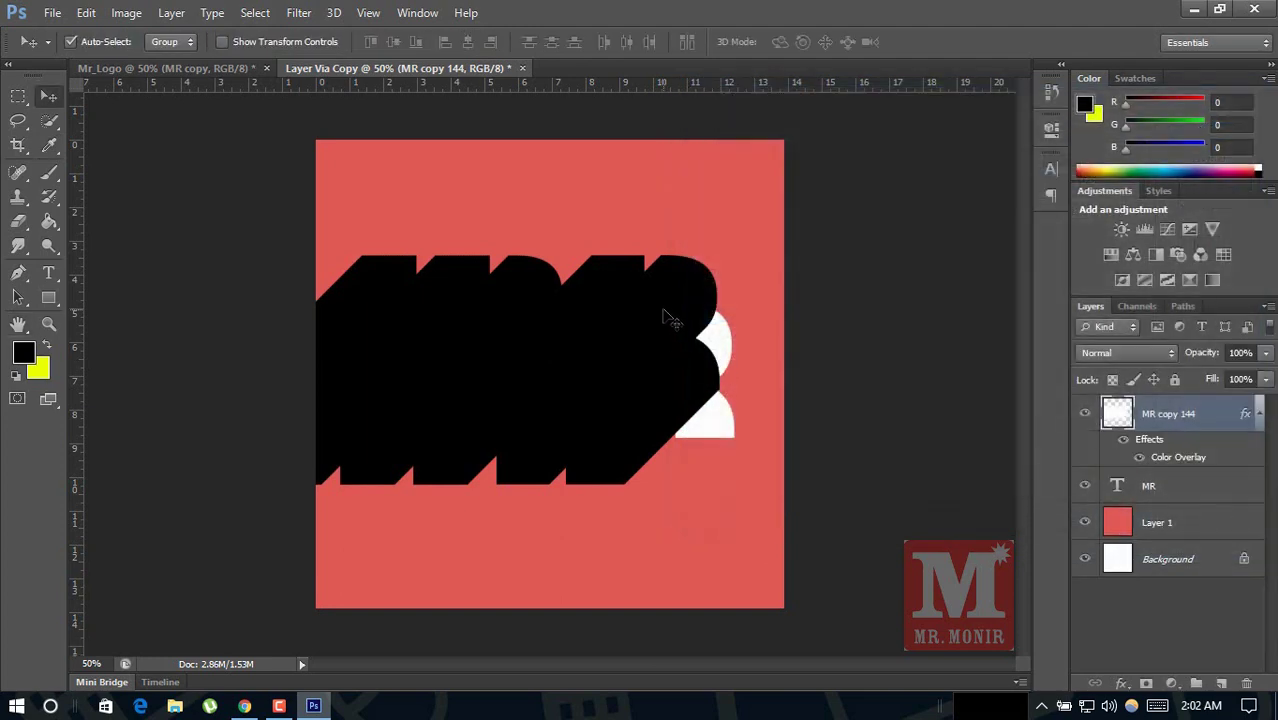
- Nudge the black stack down, place it below MR, and duplicate it down-left toward the square's edge
left_click_drag(672, 320, 674, 364)
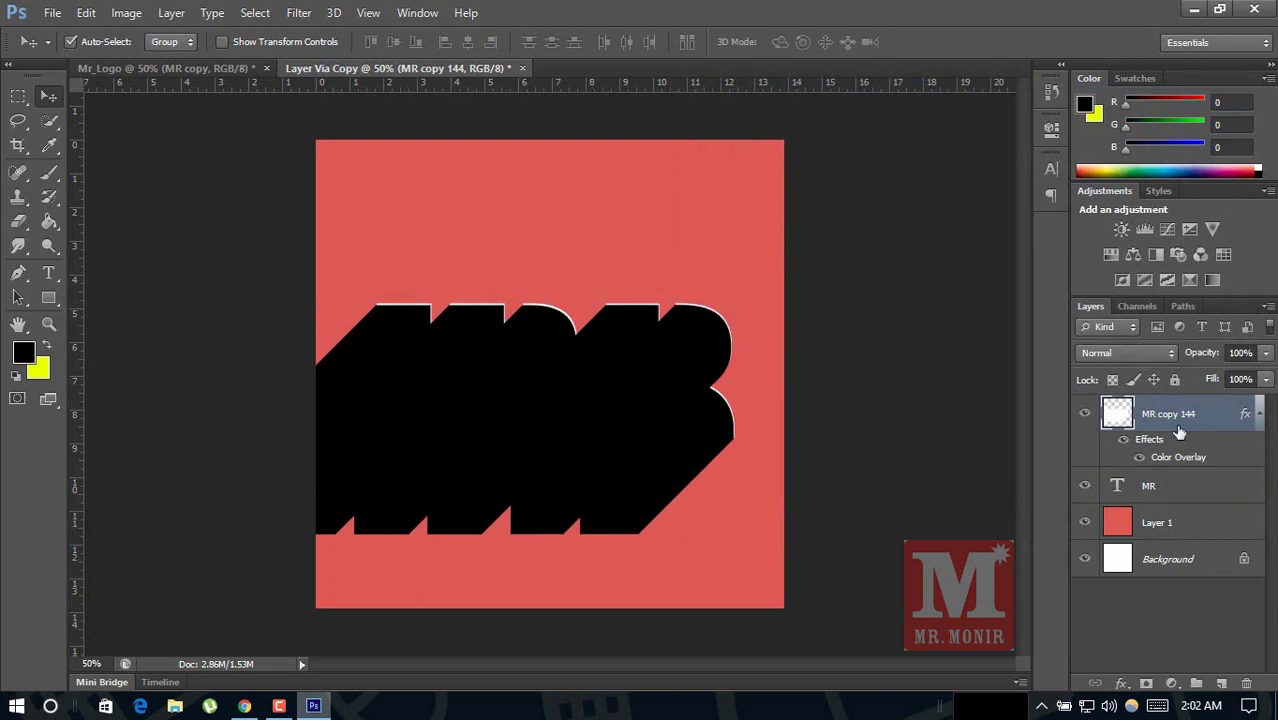
left_click_drag(1174, 426, 1172, 505)
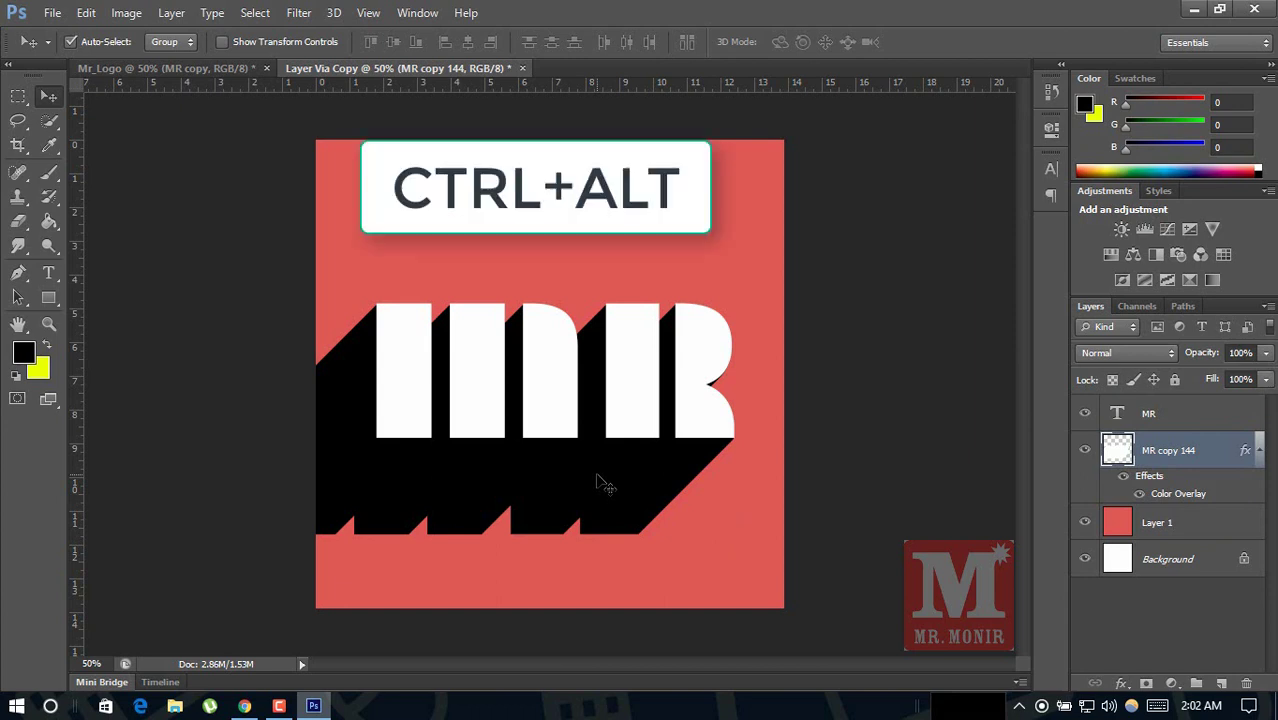
left_click_drag(596, 476, 486, 590)
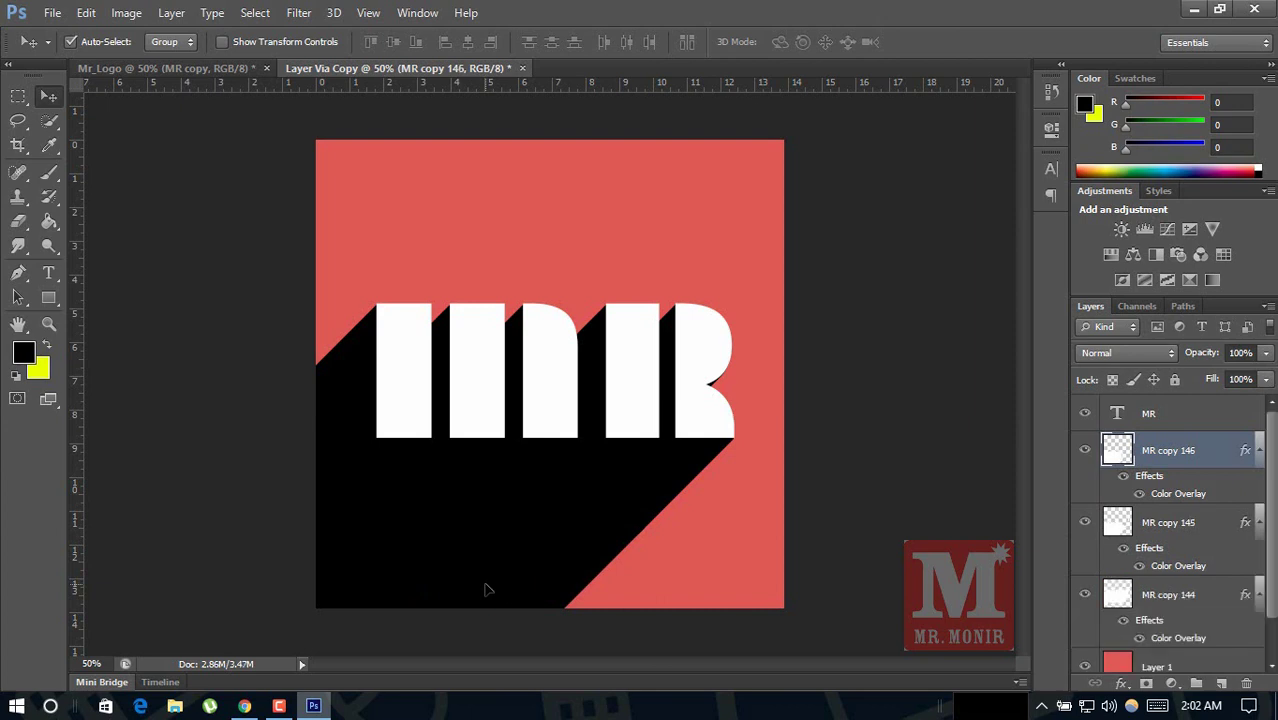
- Zoom in to inspect the shadow edges, then zoom back out to the whole logo
key("ctrl+plus")
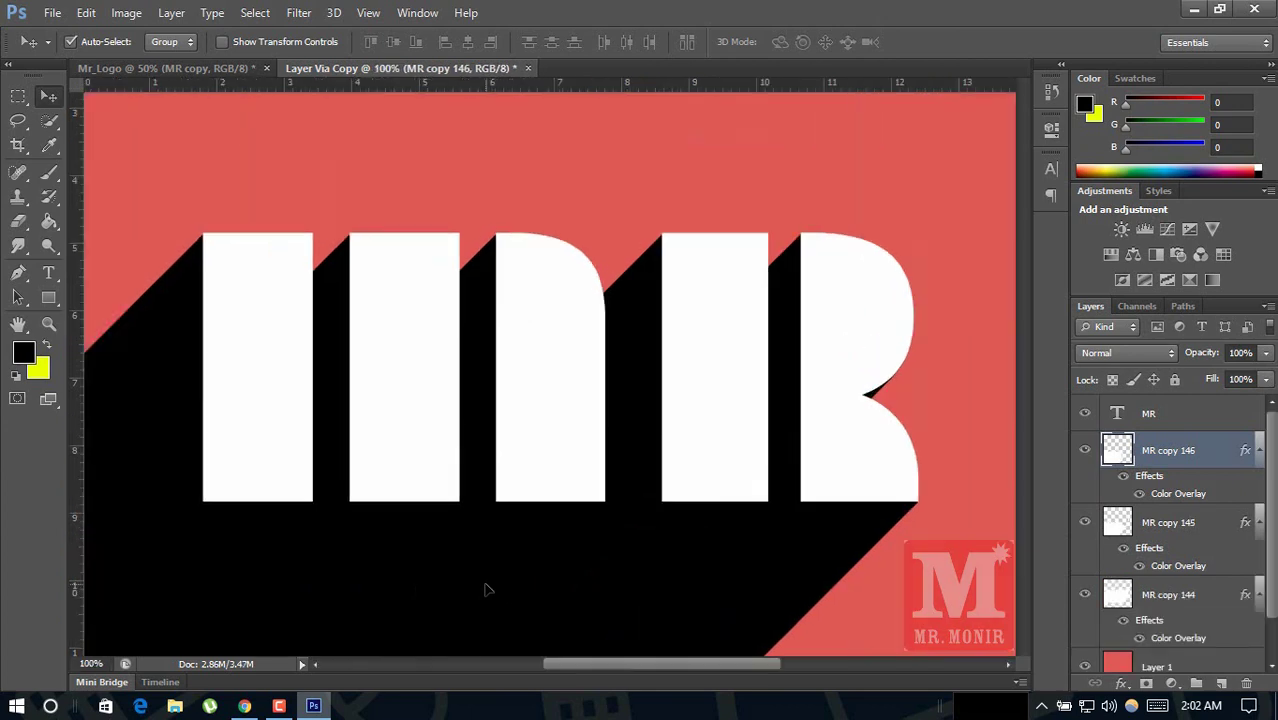
key("ctrl+plus")
left_click_drag(1022, 380, 1012, 521)
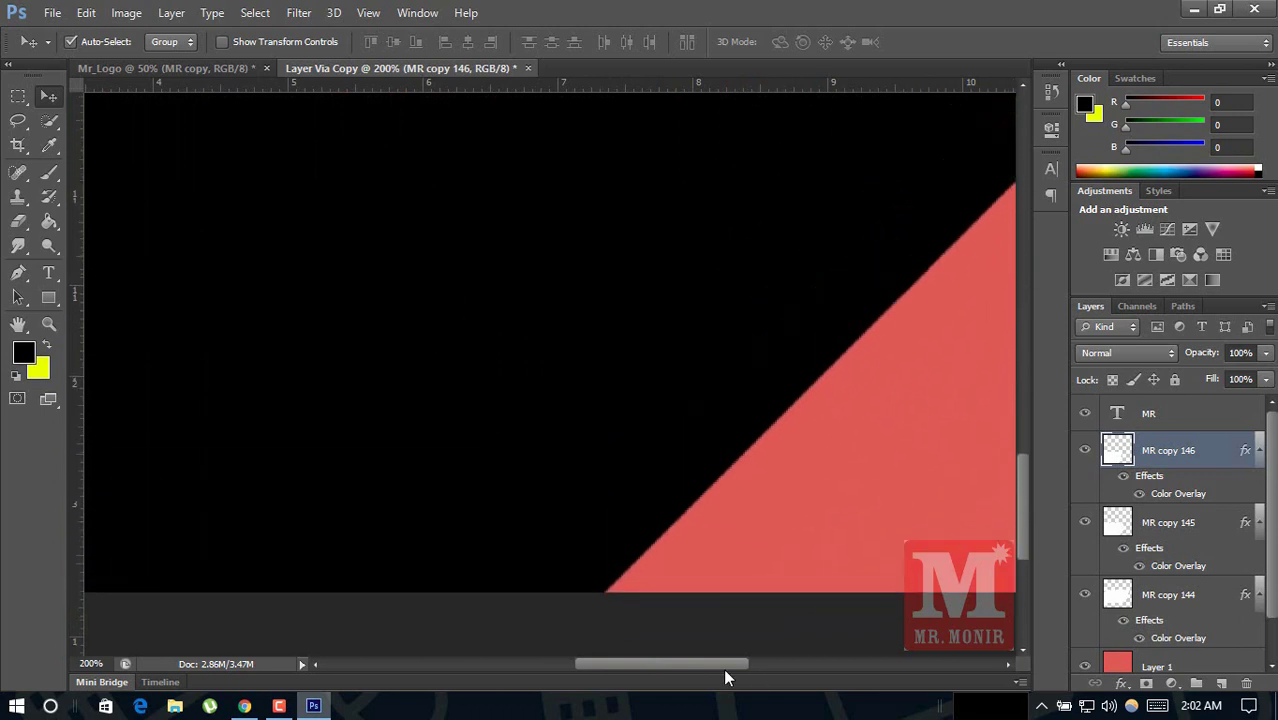
left_click_drag(735, 667, 768, 666)
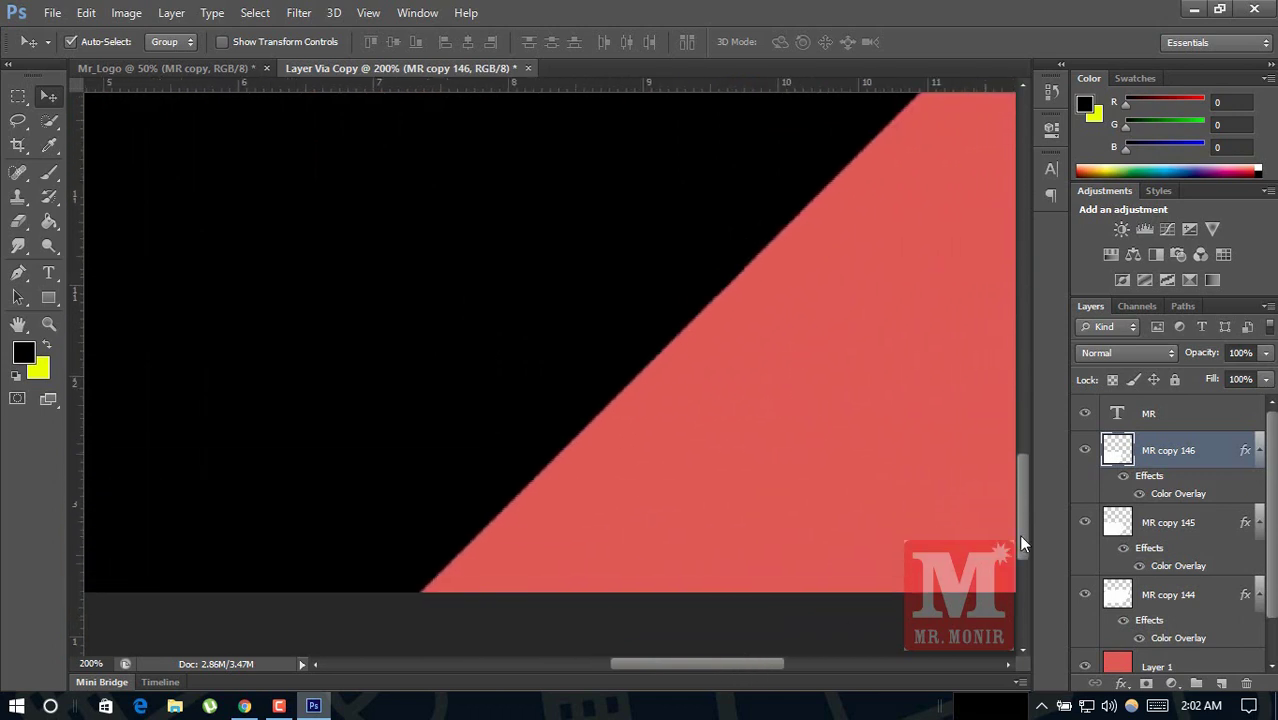
left_click_drag(1018, 534, 1020, 481)
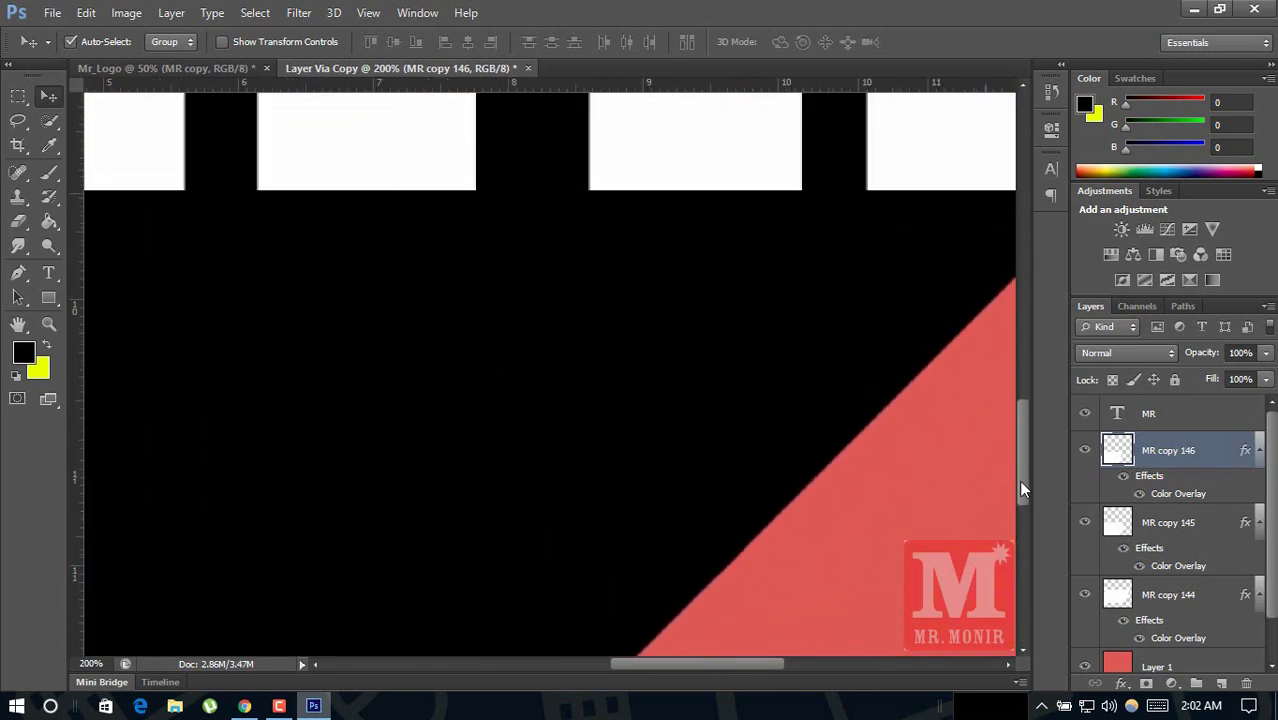
key("ctrl+minus")
key("ctrl+minus")
key("ctrl+minus")
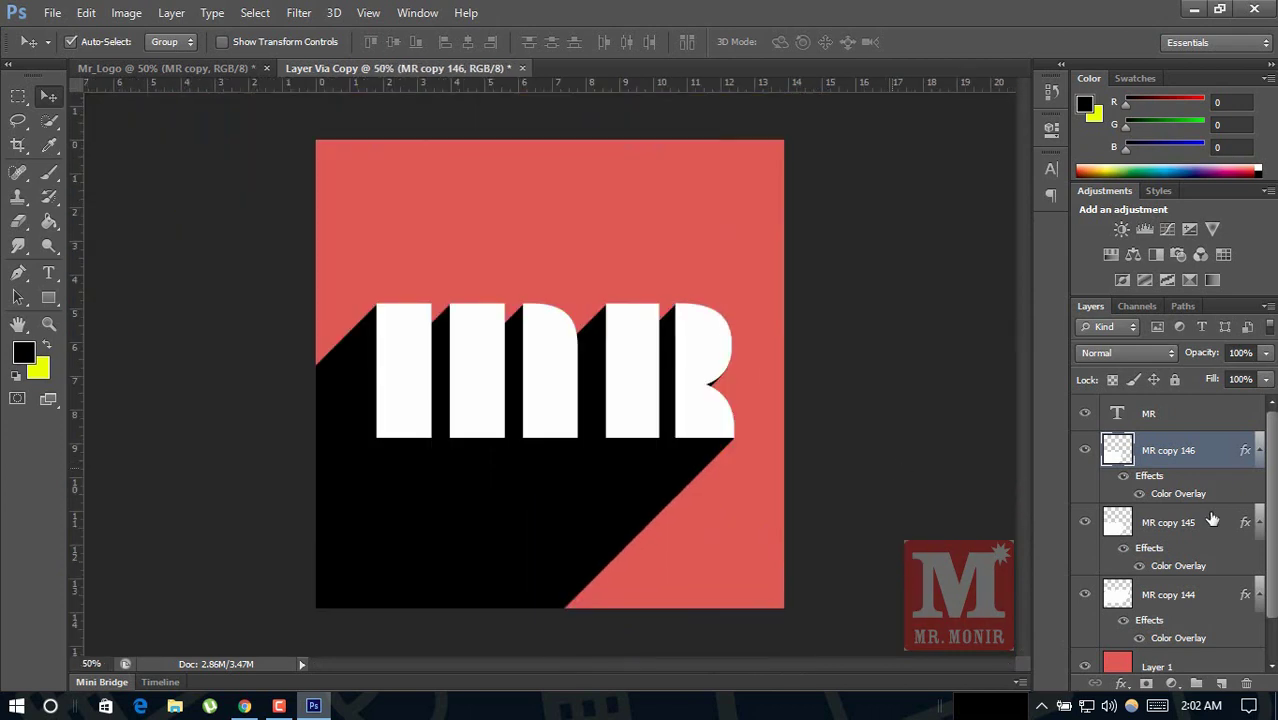
- Merge the three black shadow layers MR copy 144–146 into one MR copy 146 layer
left_click(1168, 597, "shift")
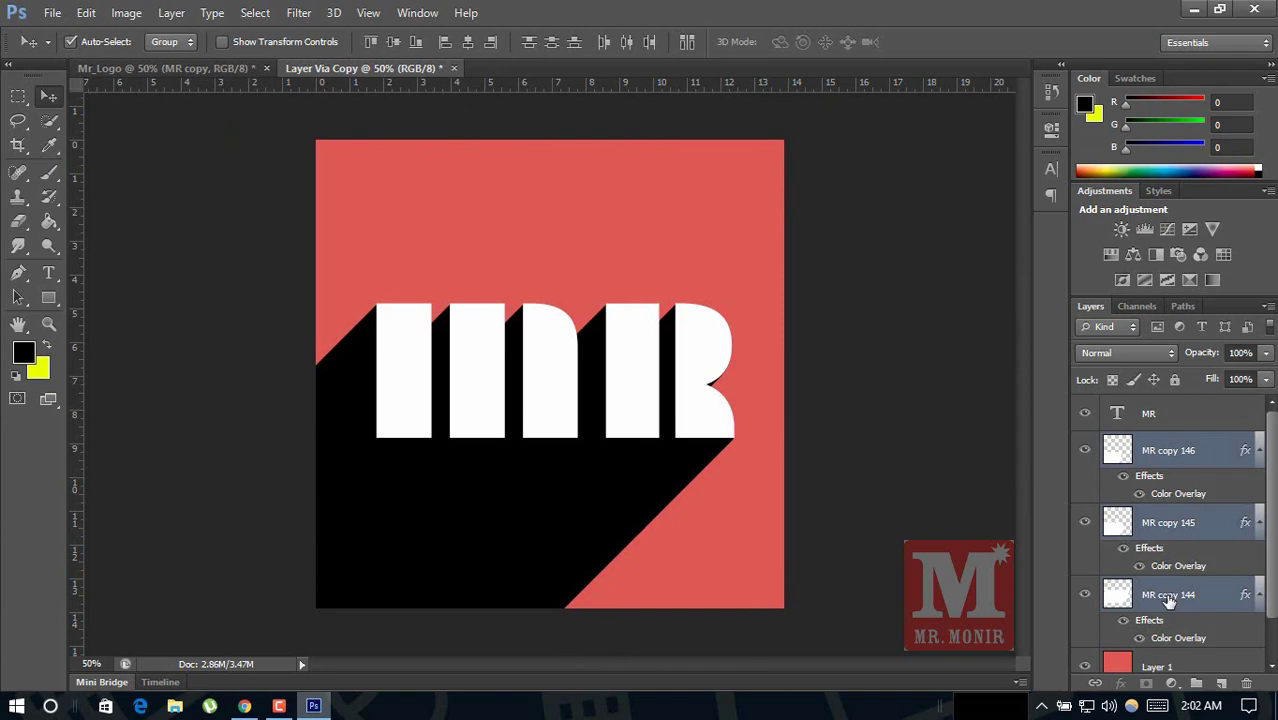
right_click(1168, 598)
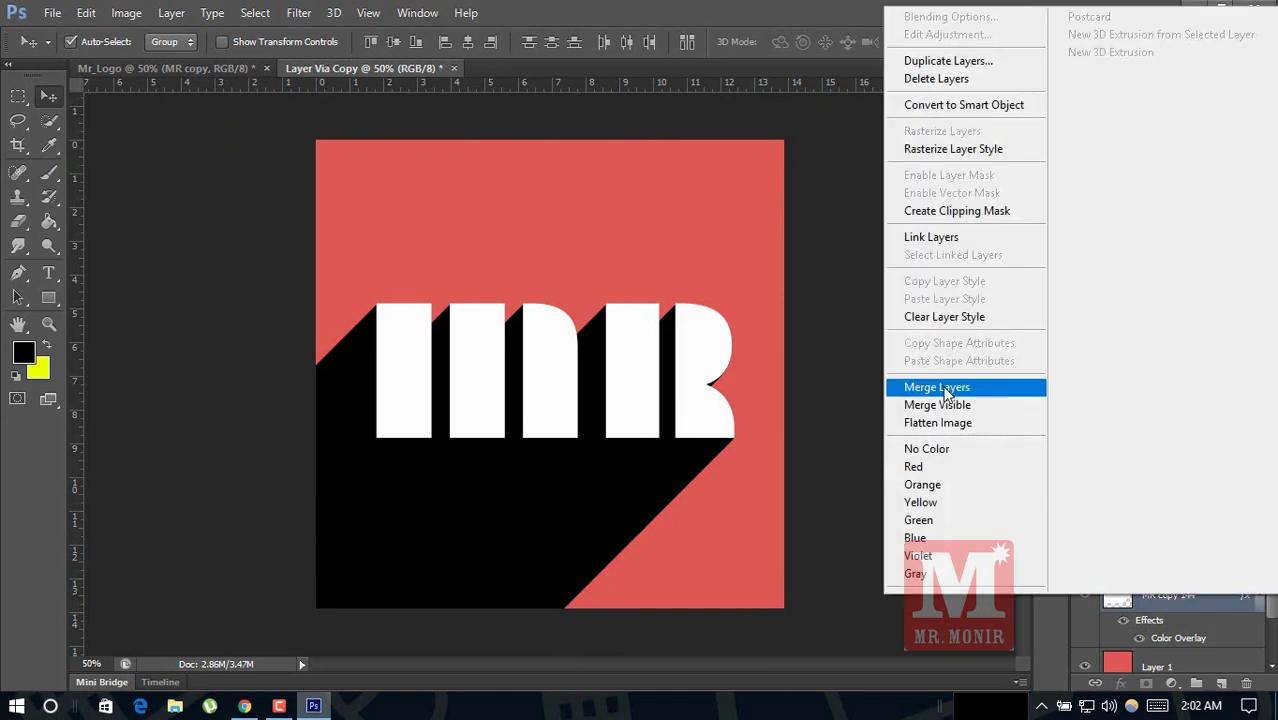
left_click(942, 390)
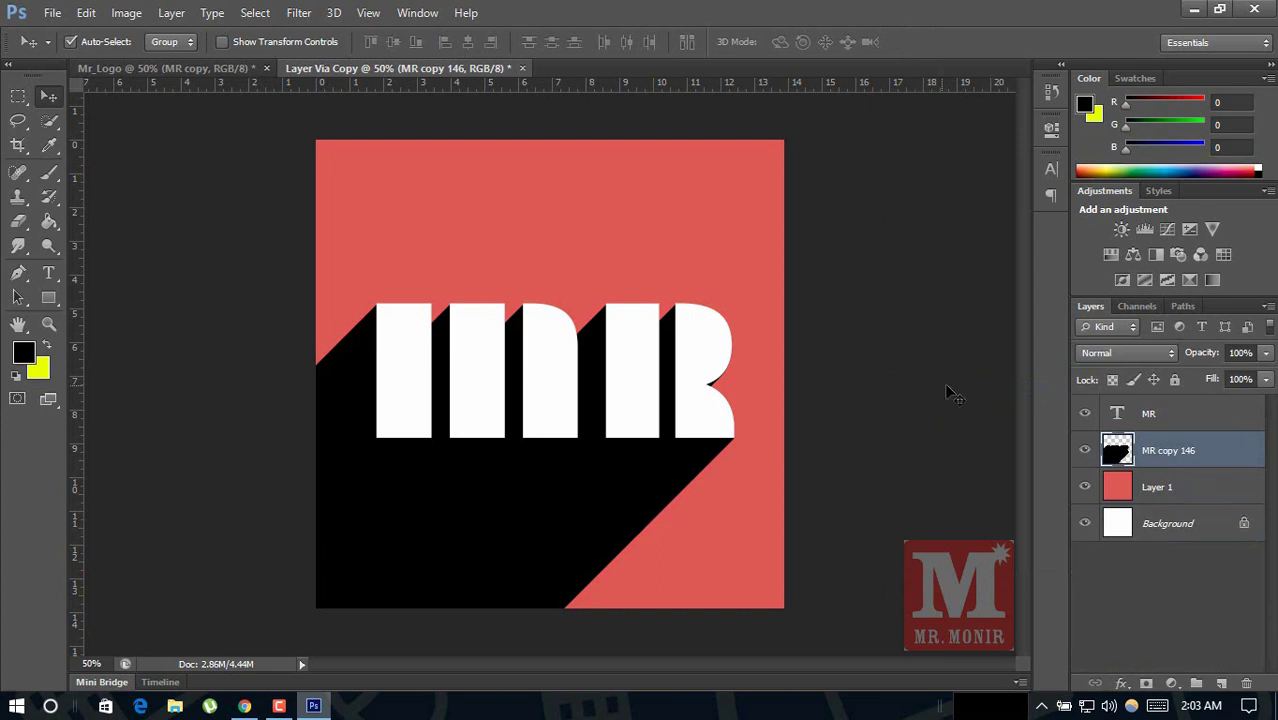
- Lower the MR copy 146 shadow layer's opacity to about 29%
left_click(1266, 360)
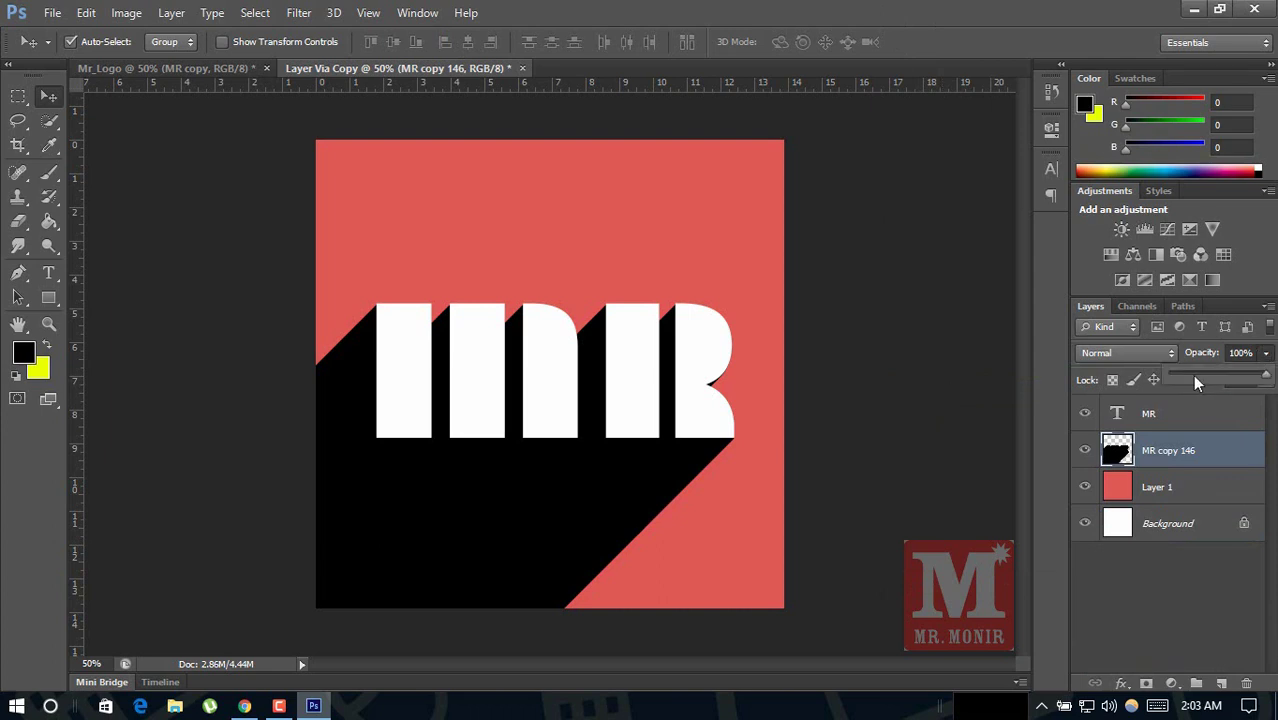
left_click(1191, 375)
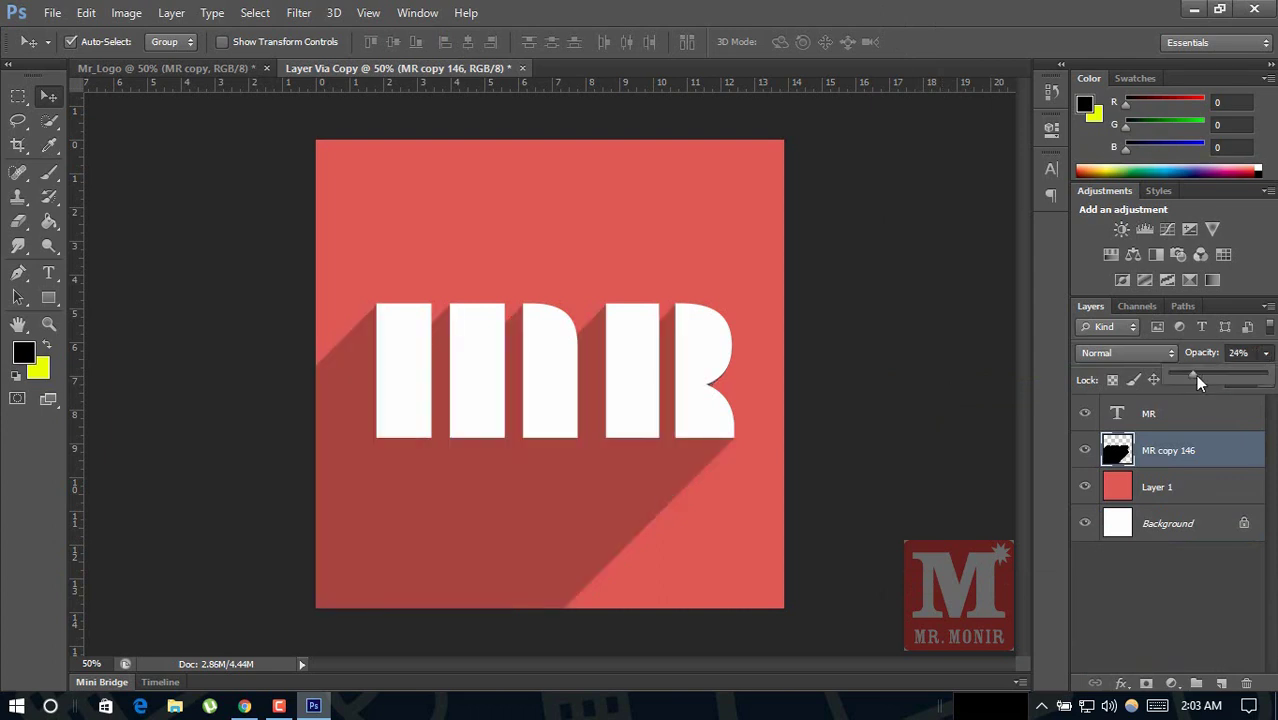
left_click_drag(1198, 381, 1197, 378)
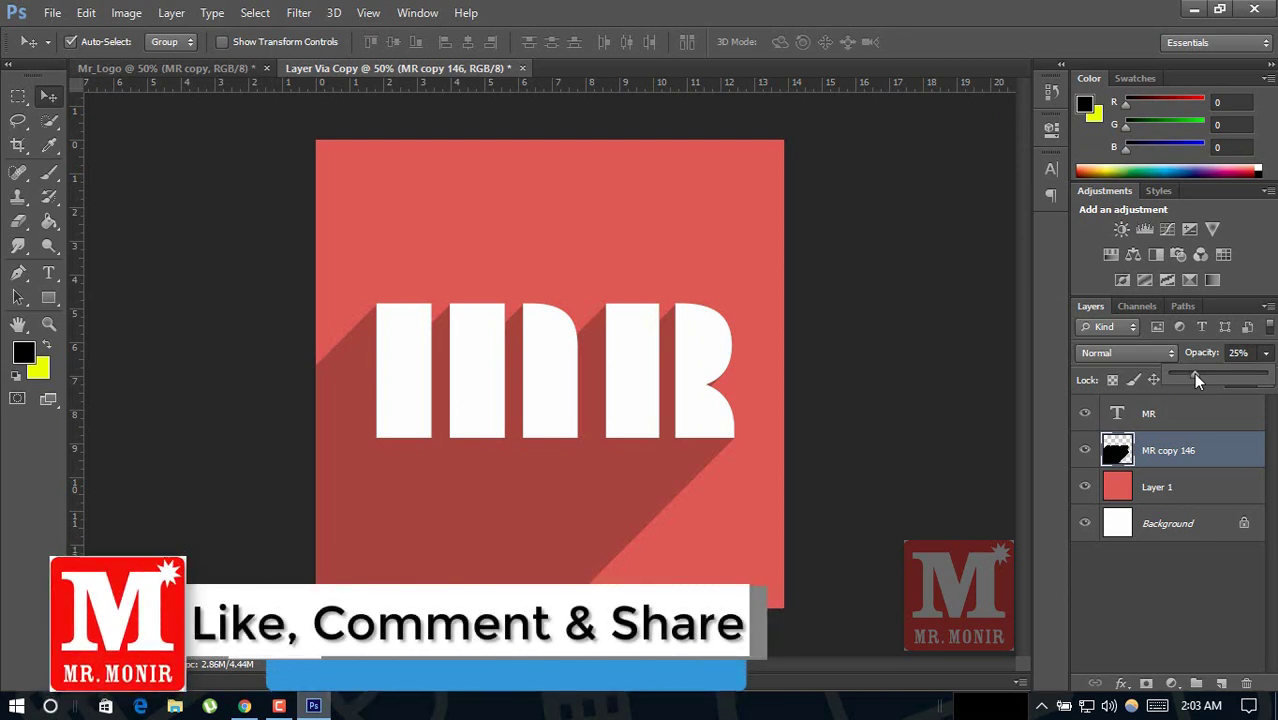
left_click_drag(1196, 375, 1199, 374)
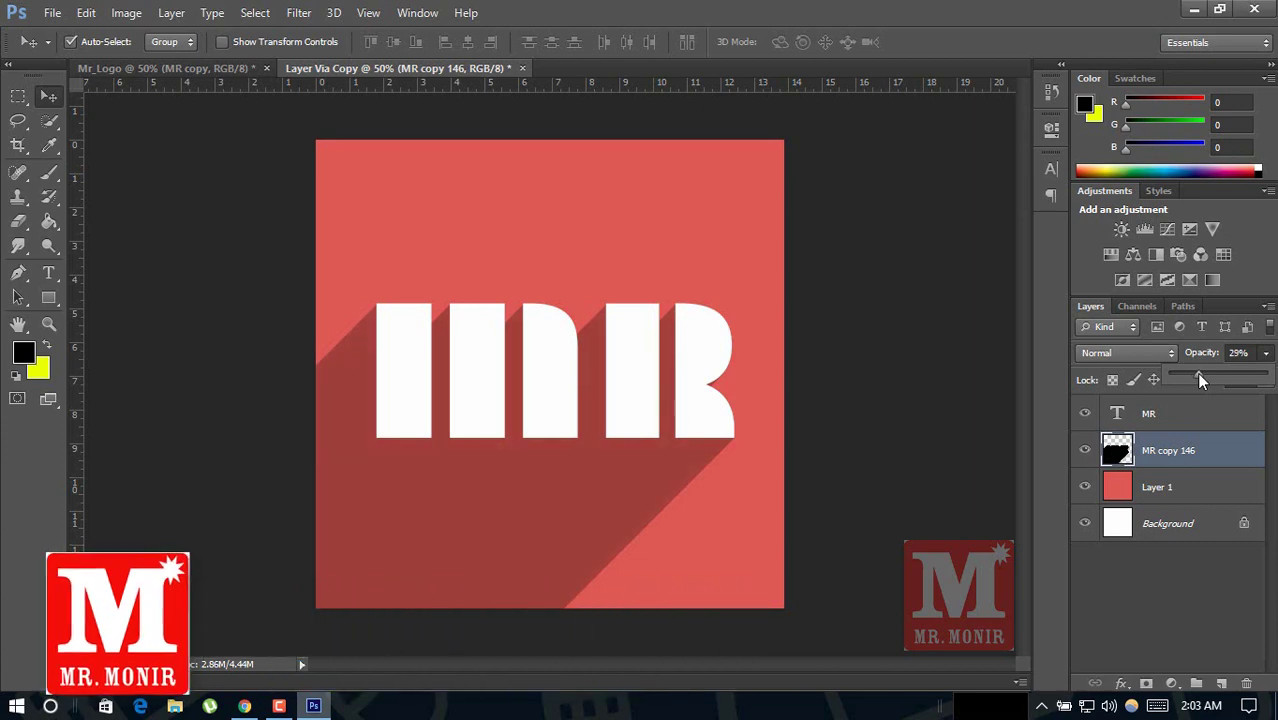
left_click(1212, 415)
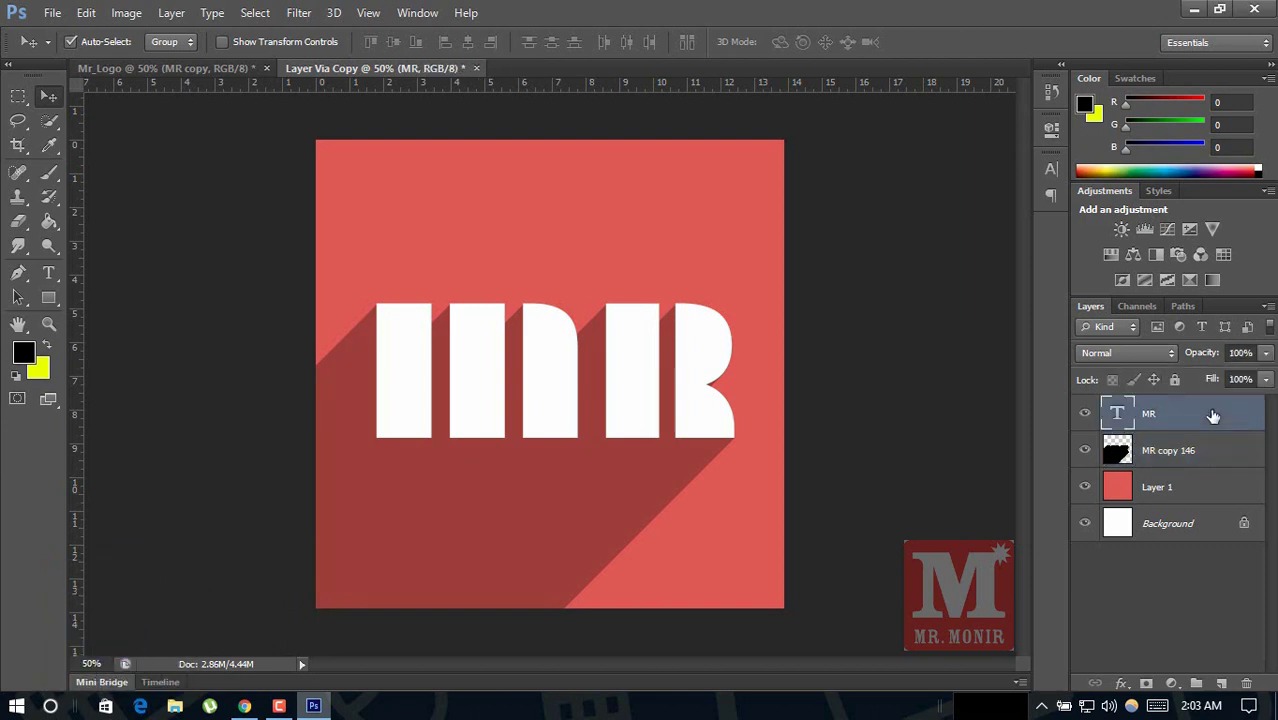
left_click(1265, 379)
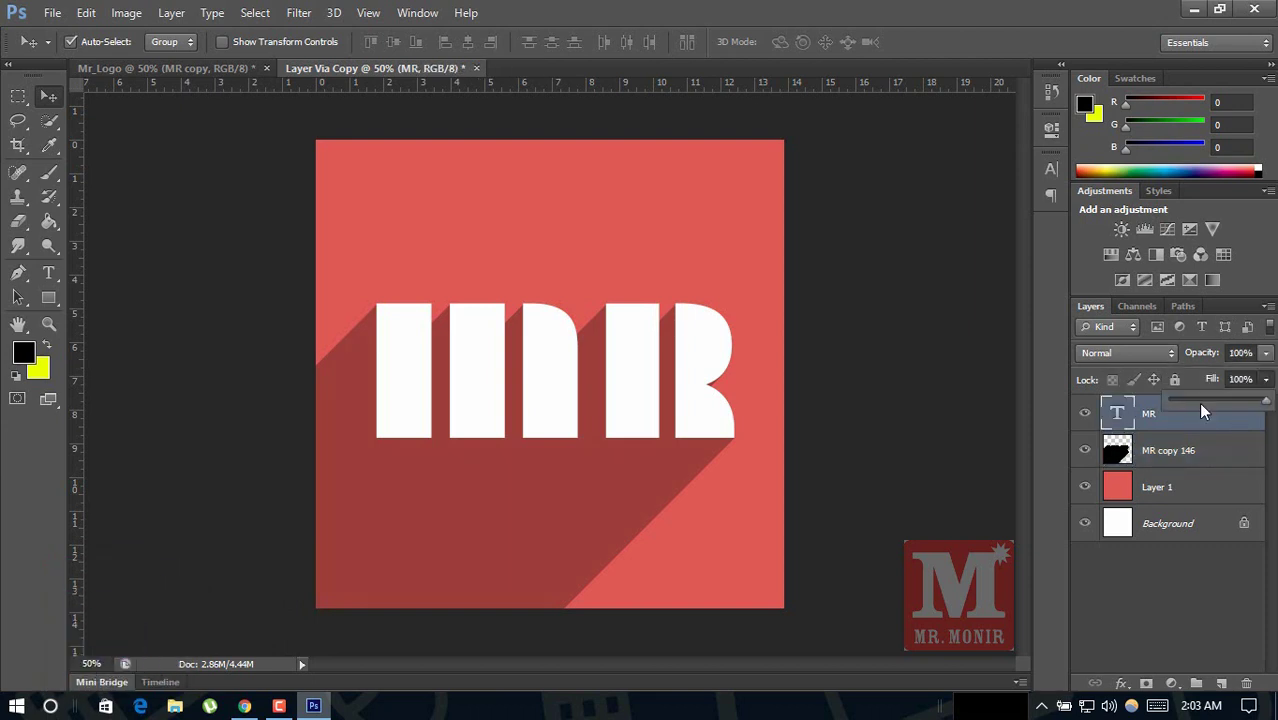
left_click(1202, 404)
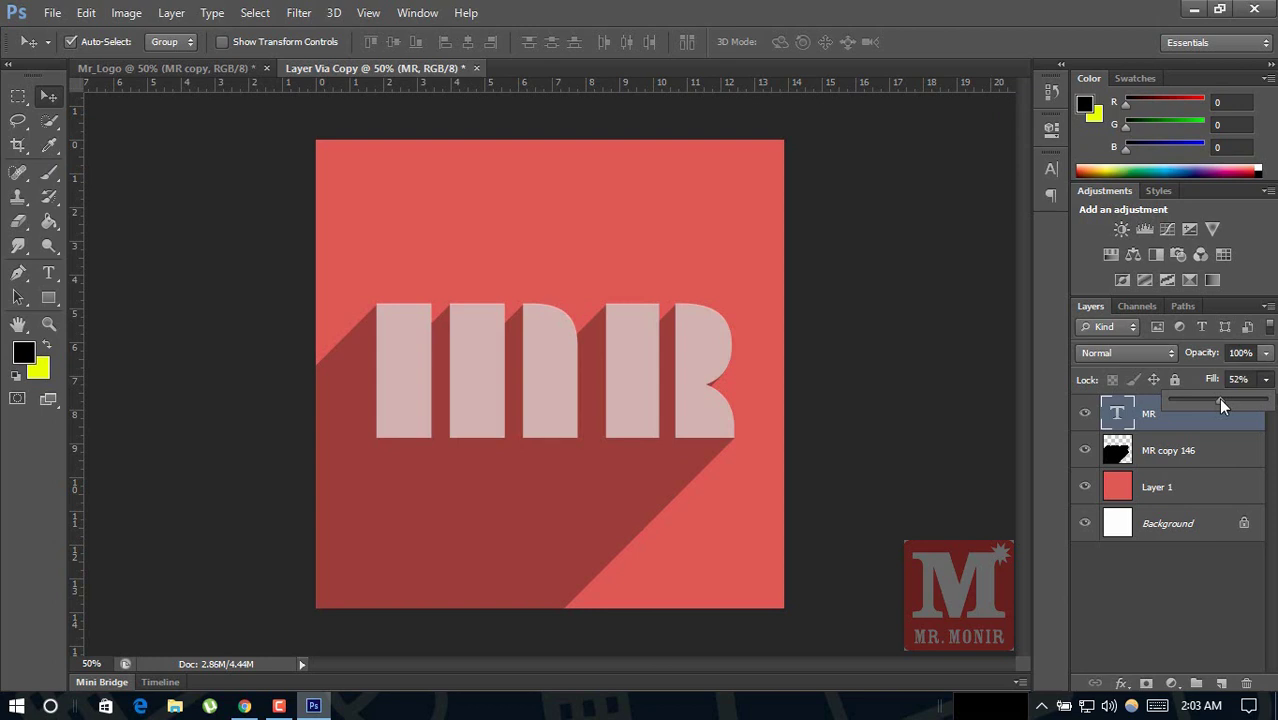
left_click_drag(1218, 397, 1268, 399)
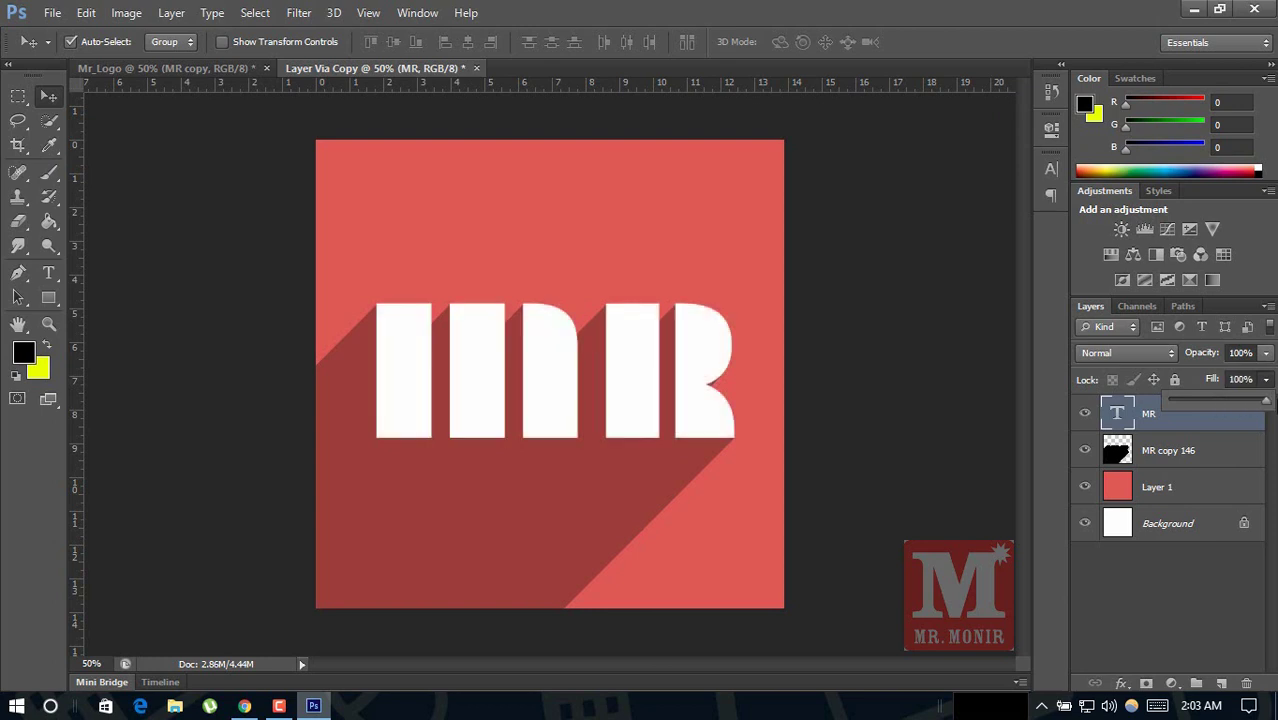
left_click(1186, 581)
left_click(1186, 584)
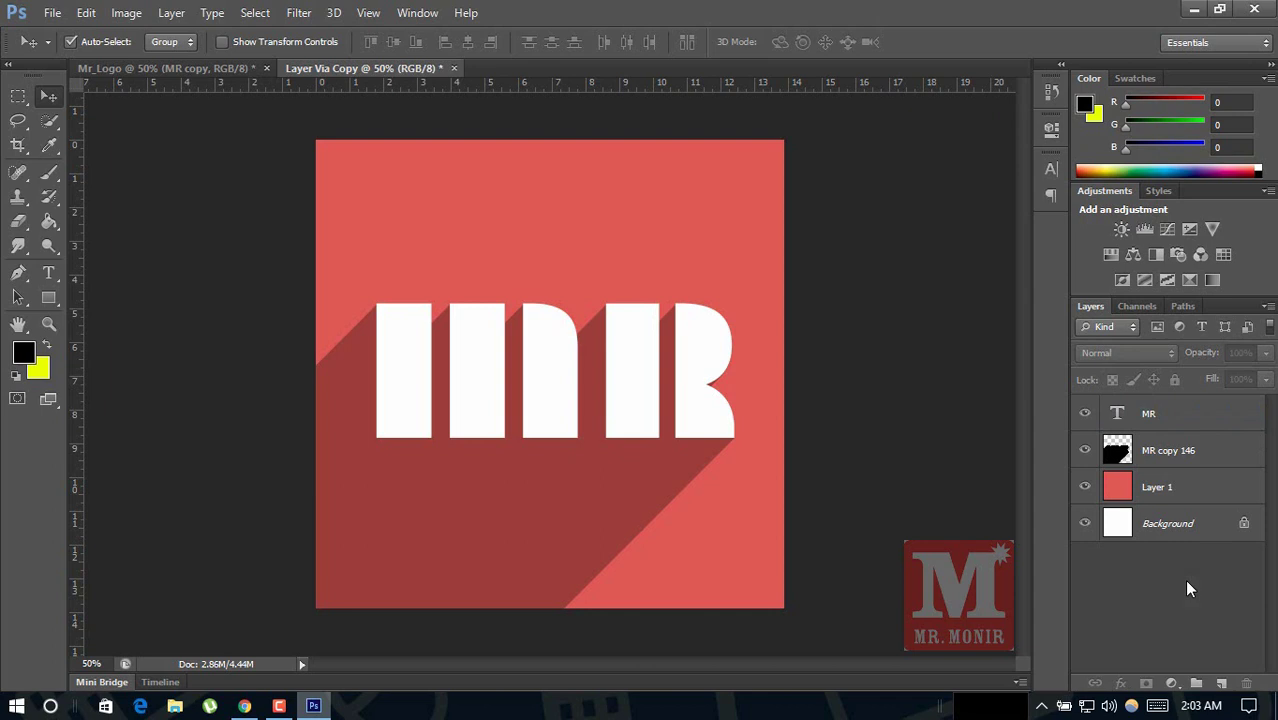
left_click(1188, 589)
left_click(1190, 413)
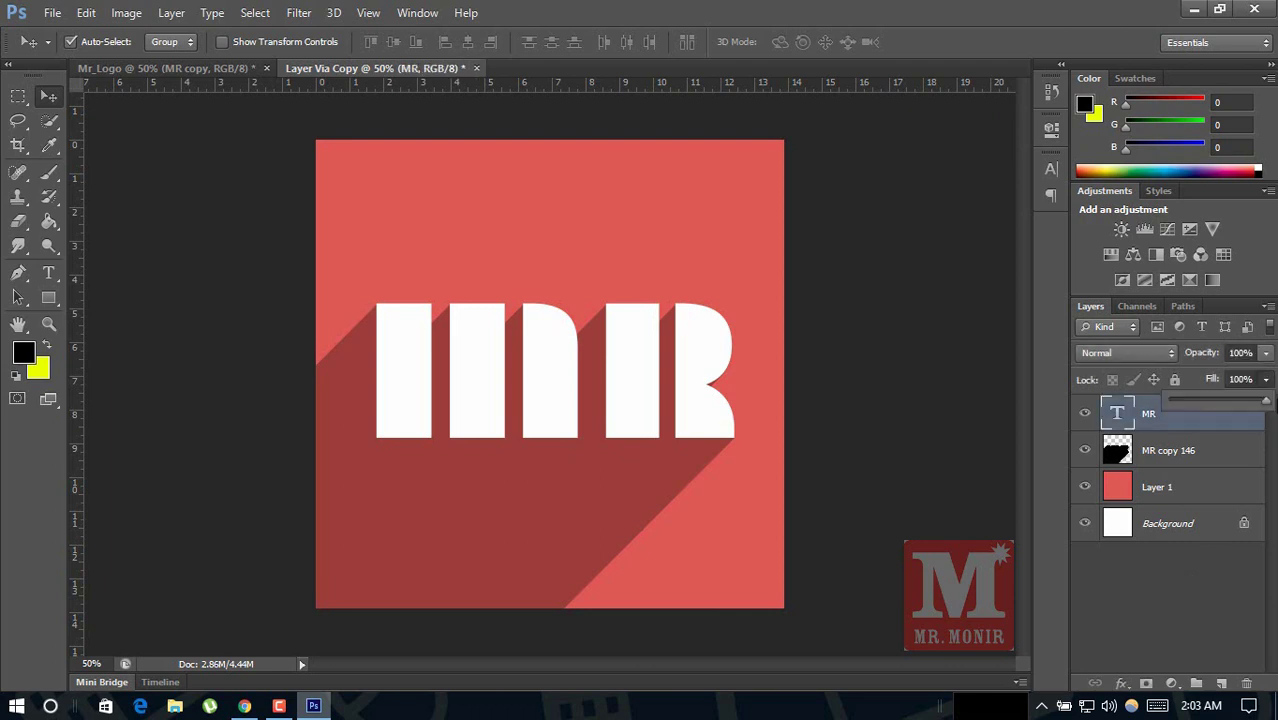
left_click(1187, 583)
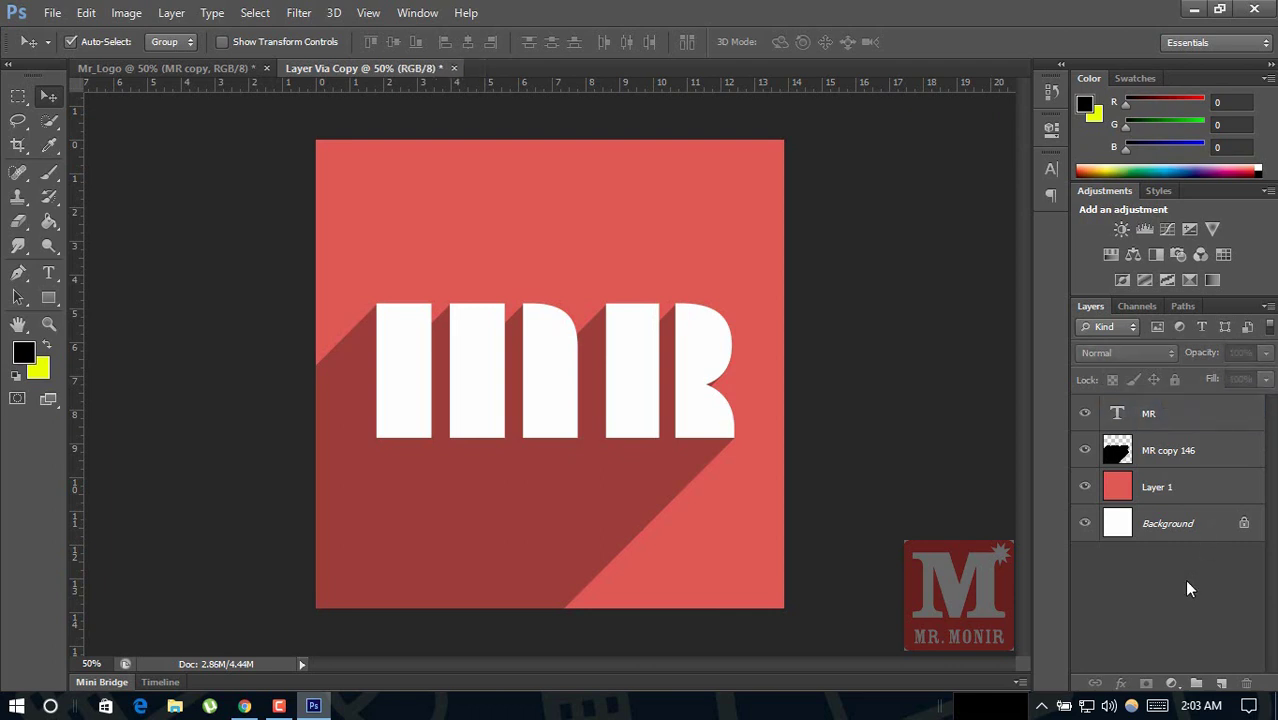